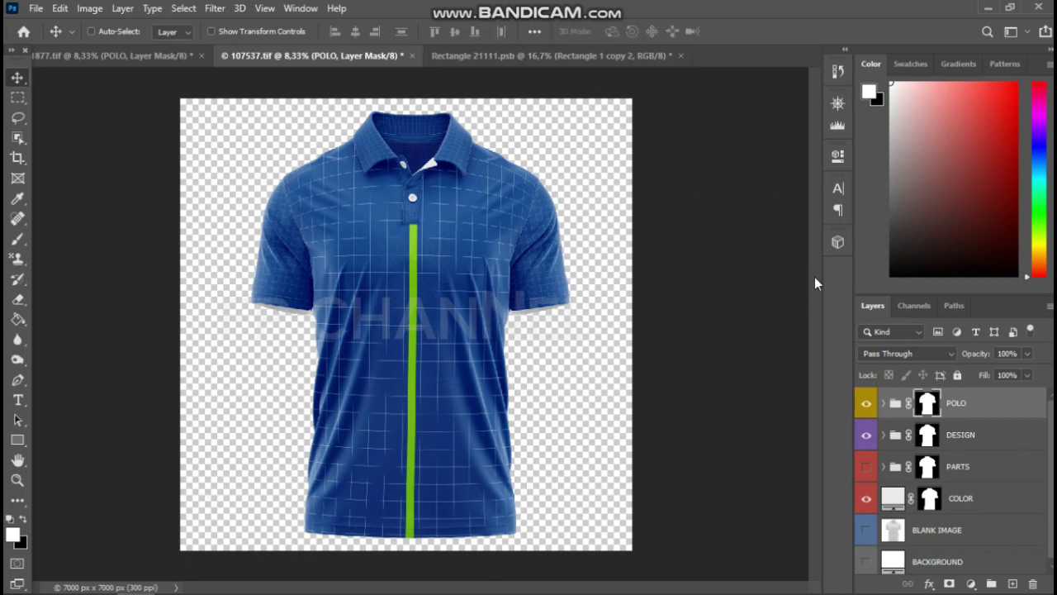
# Hide the Indofood logo and Persib crest layers in Rectangle 21111.psb, then return to 107537.tif.
pyautogui.click(564, 58)
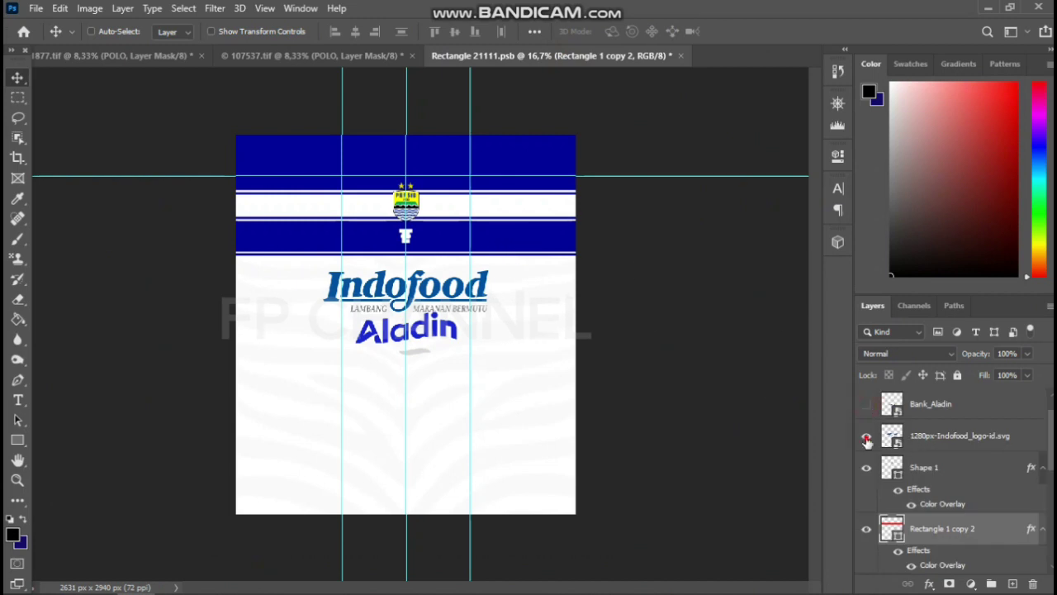
pyautogui.click(867, 438)
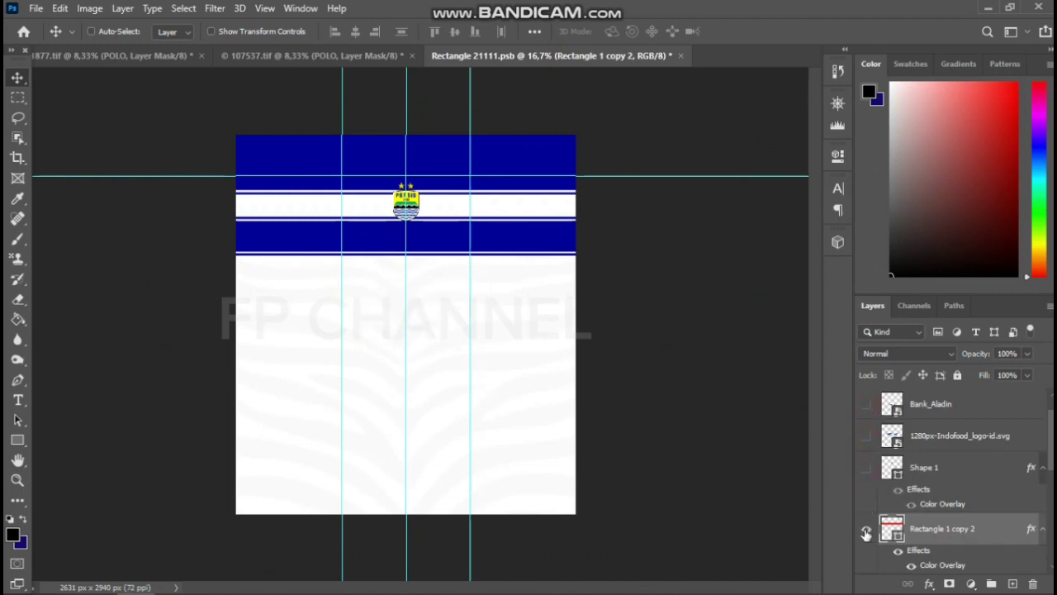
pyautogui.scroll(1, 877, 494)
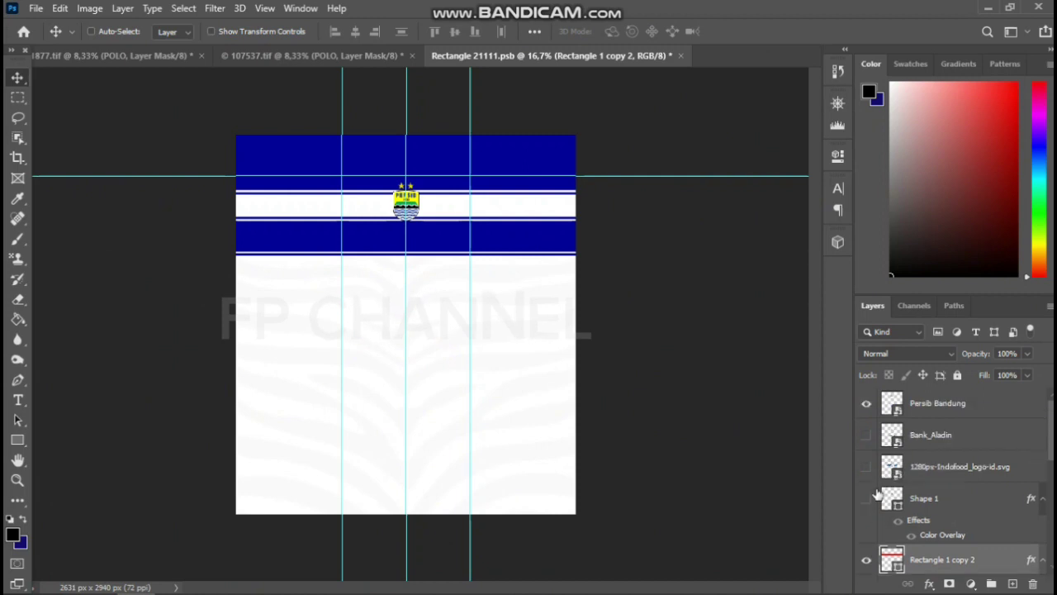
pyautogui.click(868, 404)
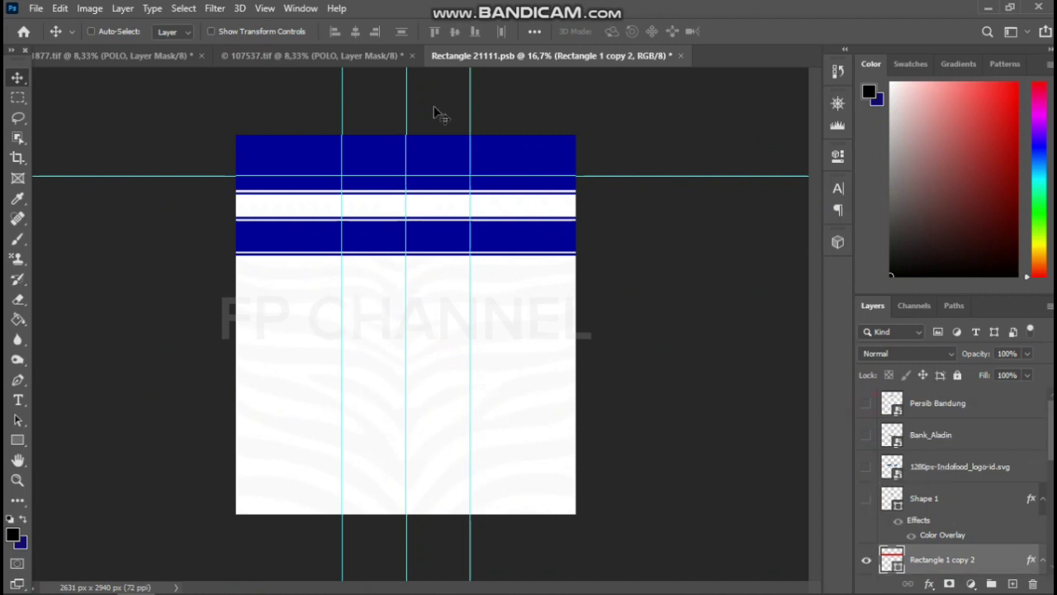
pyautogui.click(359, 57)
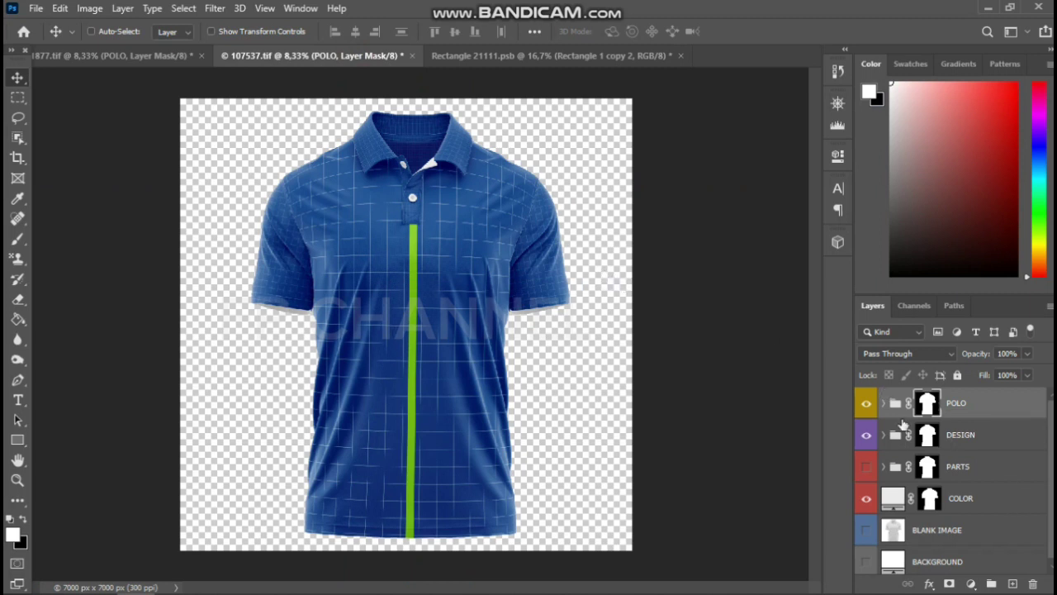
# Expand the DESIGN group, hide COLOR, and open the FRONT smart object as Rectangle 12.psb.
pyautogui.click(883, 466)
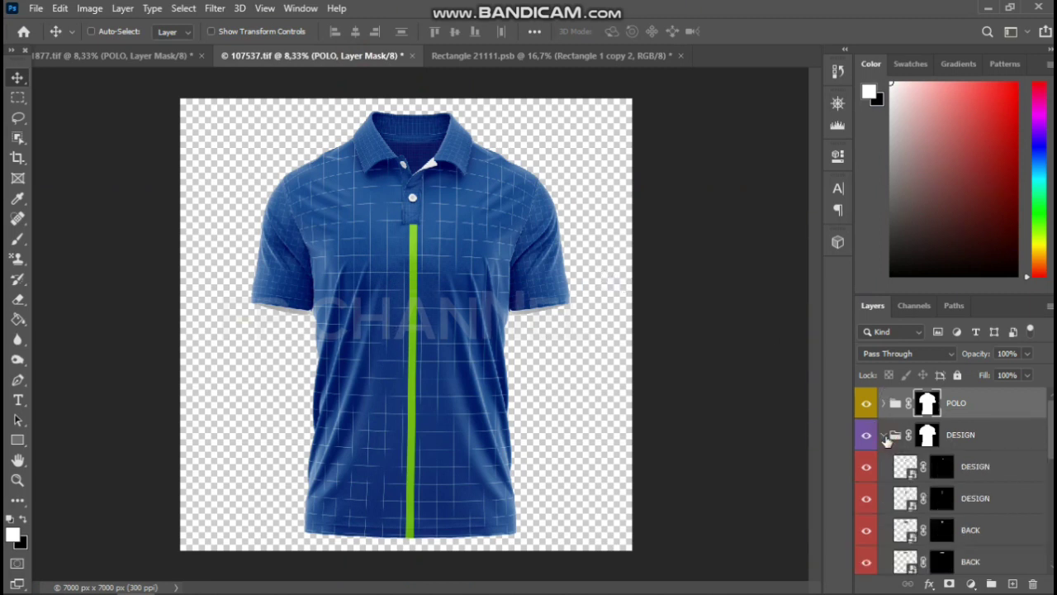
pyautogui.scroll(-3, 931, 440)
pyautogui.scroll(-3, 932, 440)
pyautogui.scroll(-3, 932, 440)
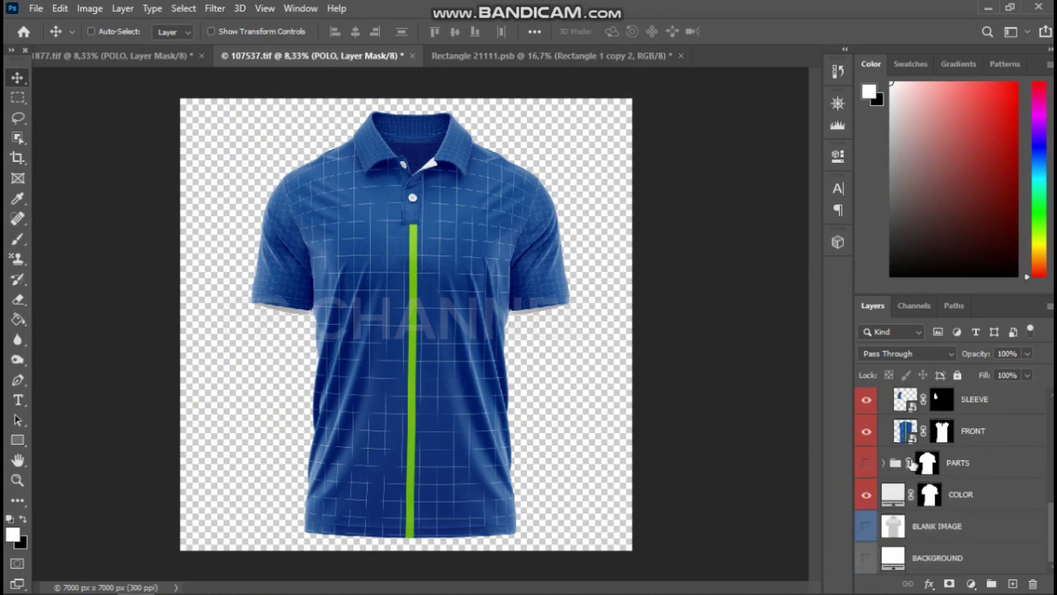
pyautogui.click(866, 494)
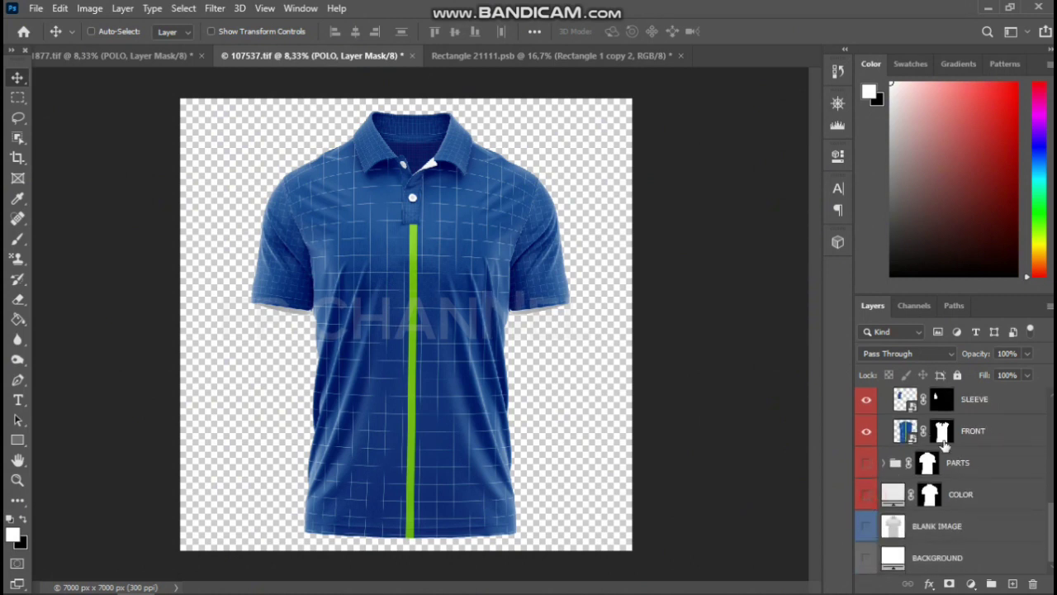
pyautogui.scroll(2, 934, 438)
pyautogui.scroll(-2, 934, 438)
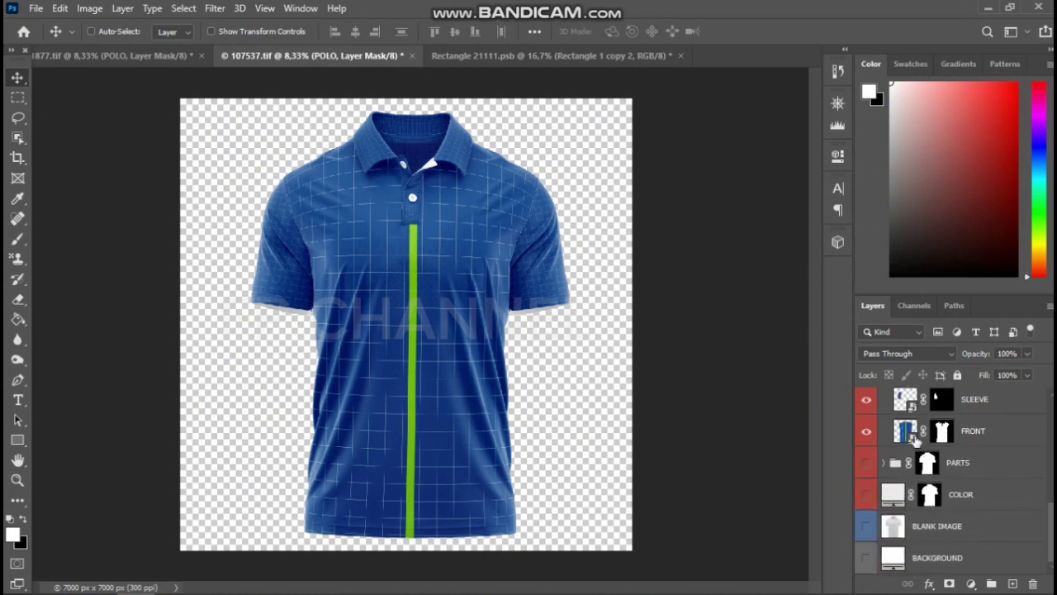
pyautogui.click(911, 435)
pyautogui.doubleClick(906, 431)
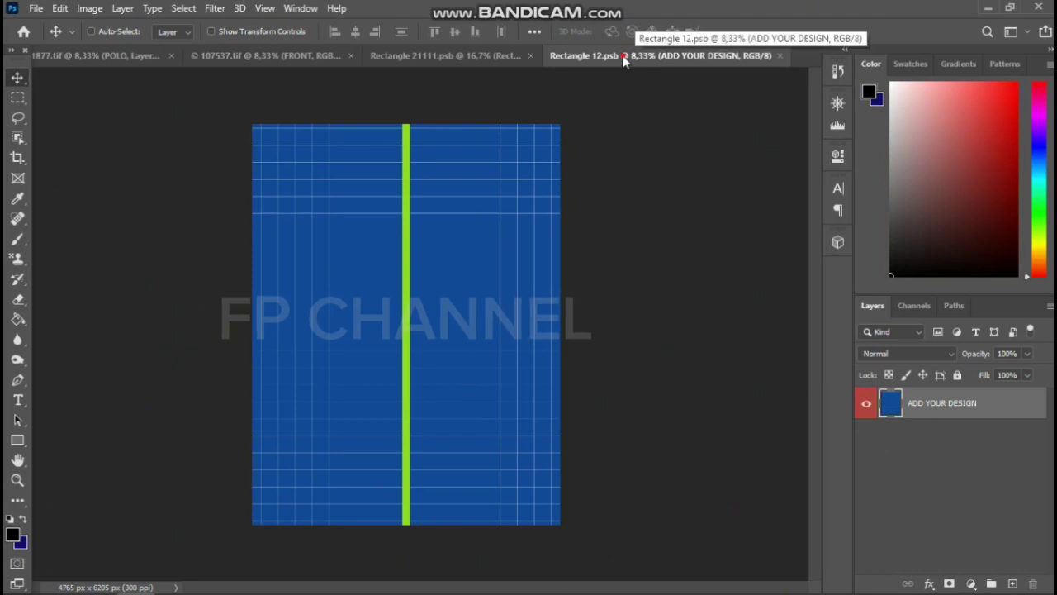
# Turn the Aladin, Persib crest, Indofood and Shape 1 layers back on in Rectangle 21111.psb.
pyautogui.click(488, 57)
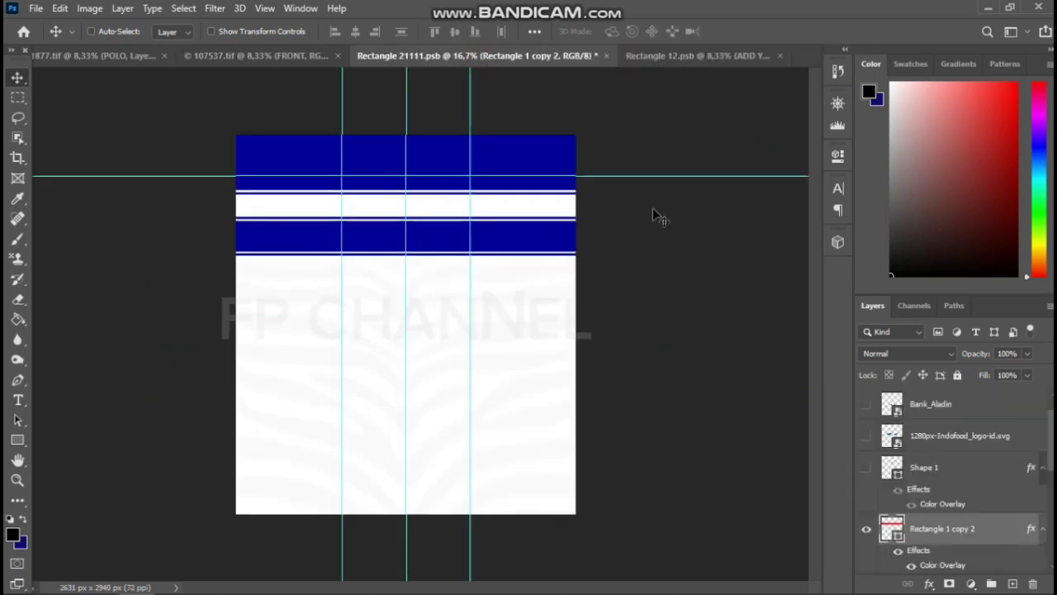
pyautogui.click(867, 405)
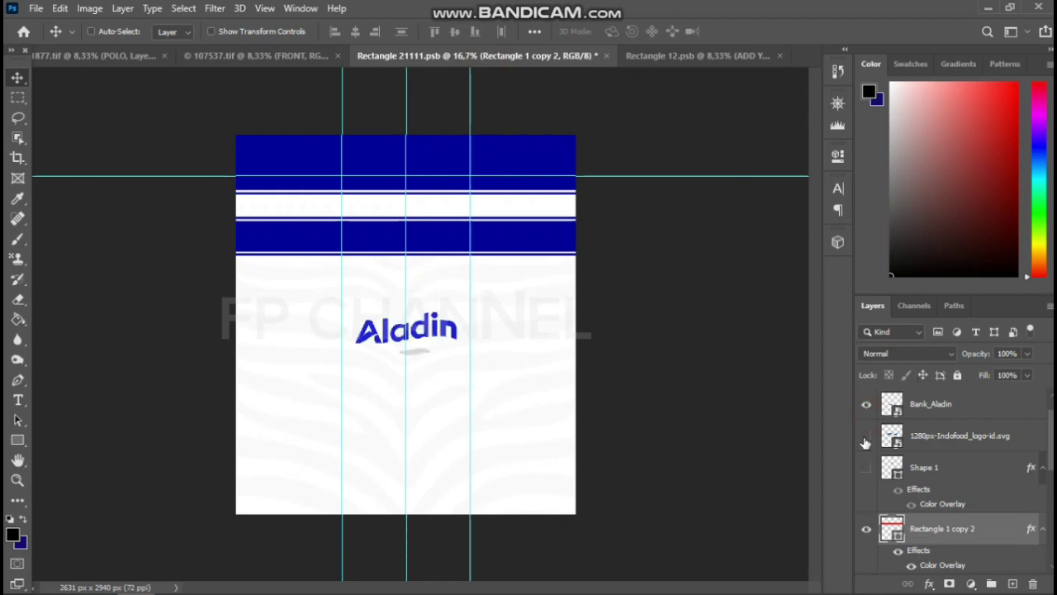
pyautogui.scroll(1, 886, 422)
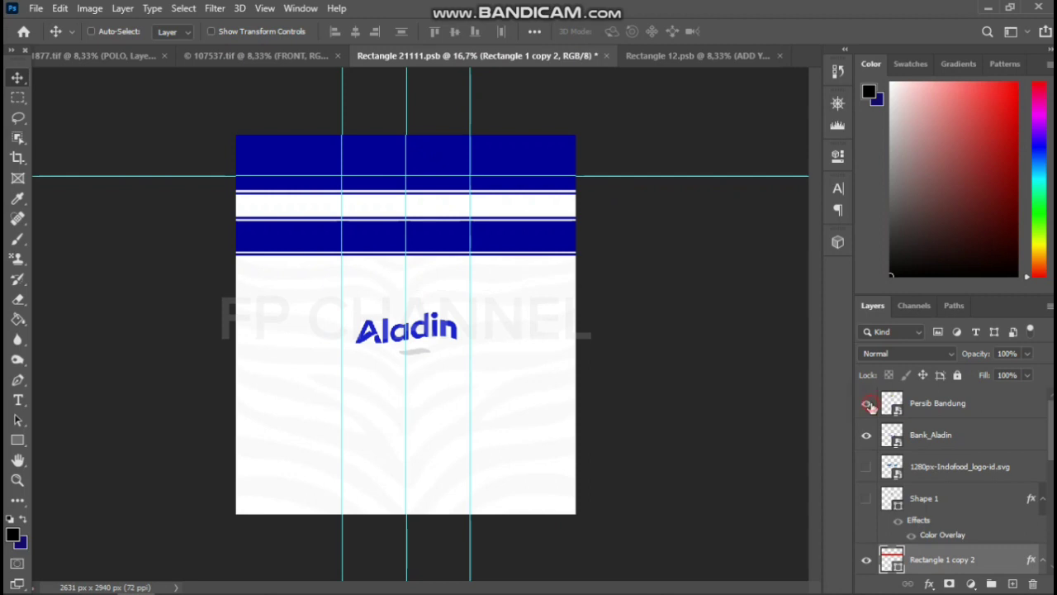
pyautogui.click(866, 403)
pyautogui.click(866, 468)
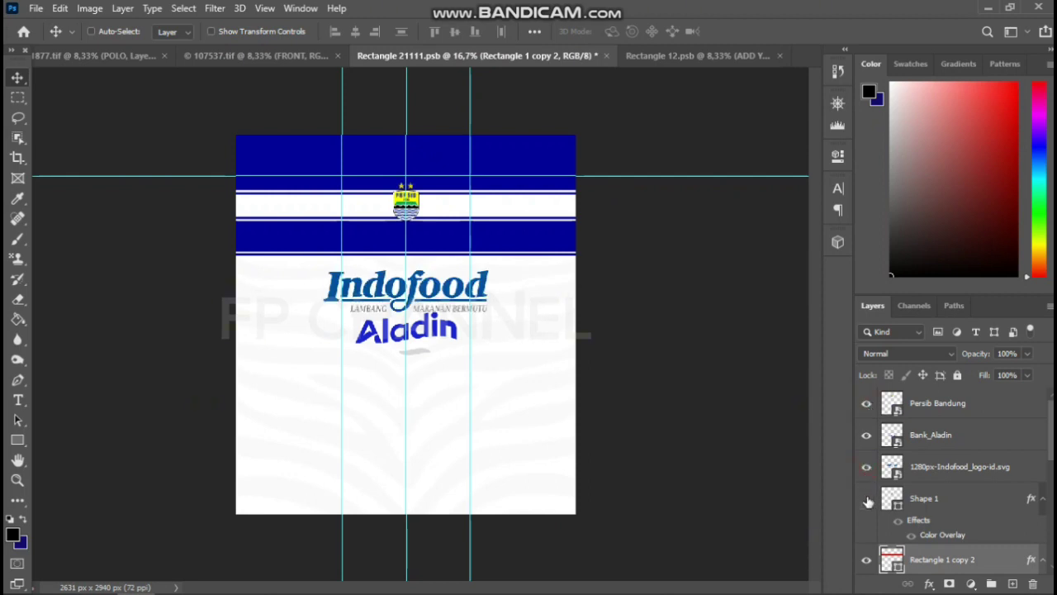
pyautogui.click(867, 498)
# Check the lower navy band and thin stripe edge layers, then return to 107537.tif.
pyautogui.scroll(-3, 927, 468)
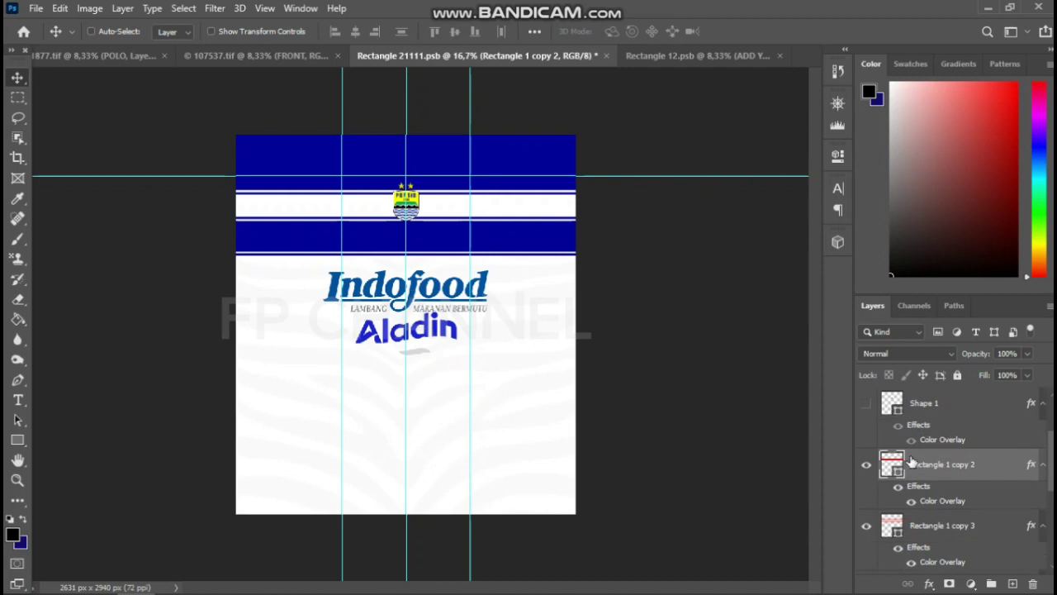
pyautogui.click(868, 469)
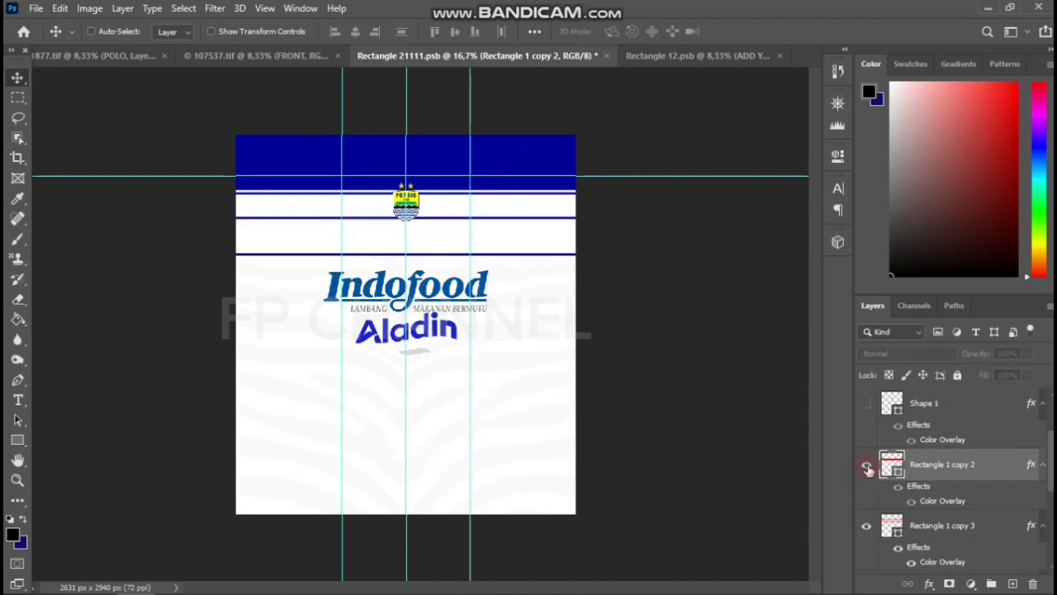
pyautogui.scroll(-2, 944, 480)
pyautogui.scroll(-1, 944, 480)
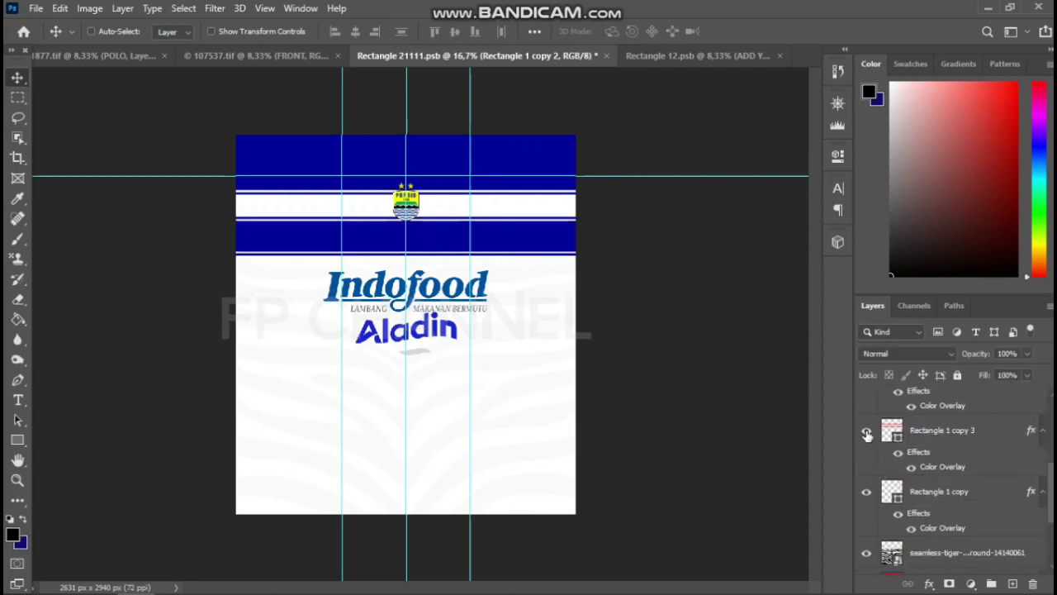
pyautogui.click(867, 430)
pyautogui.scroll(4, 896, 438)
pyautogui.scroll(2, 917, 453)
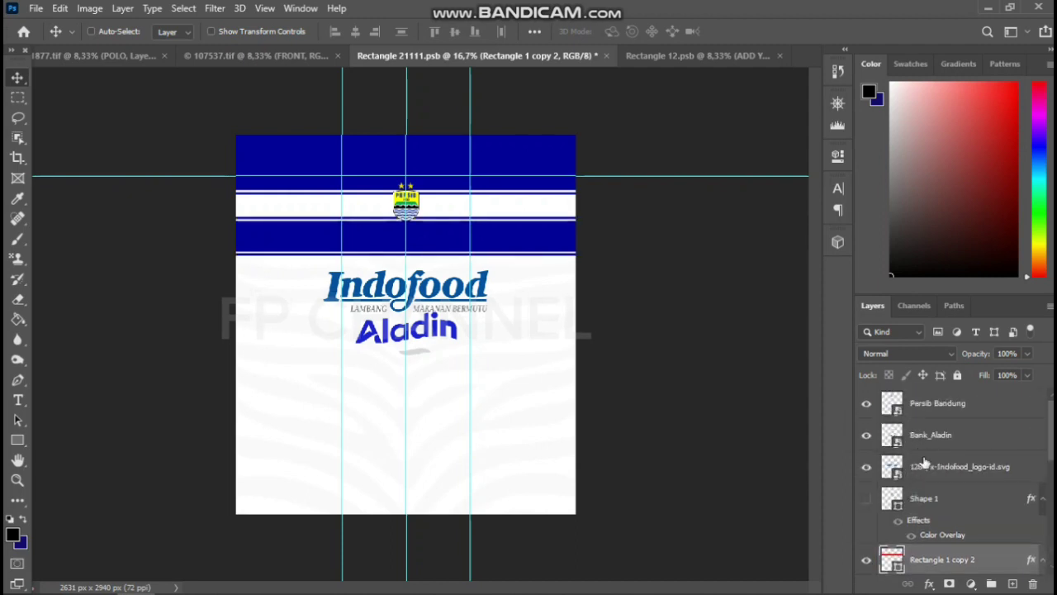
pyautogui.click(273, 56)
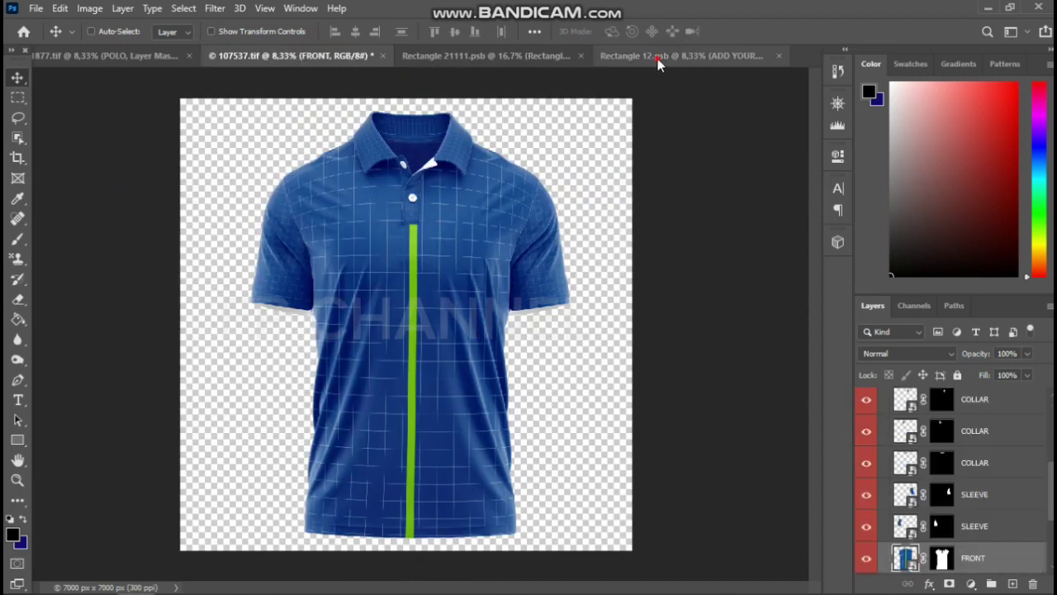
# Embed the Persib Polo image into Rectangle 12.psb with Place Embedded.
pyautogui.click(659, 58)
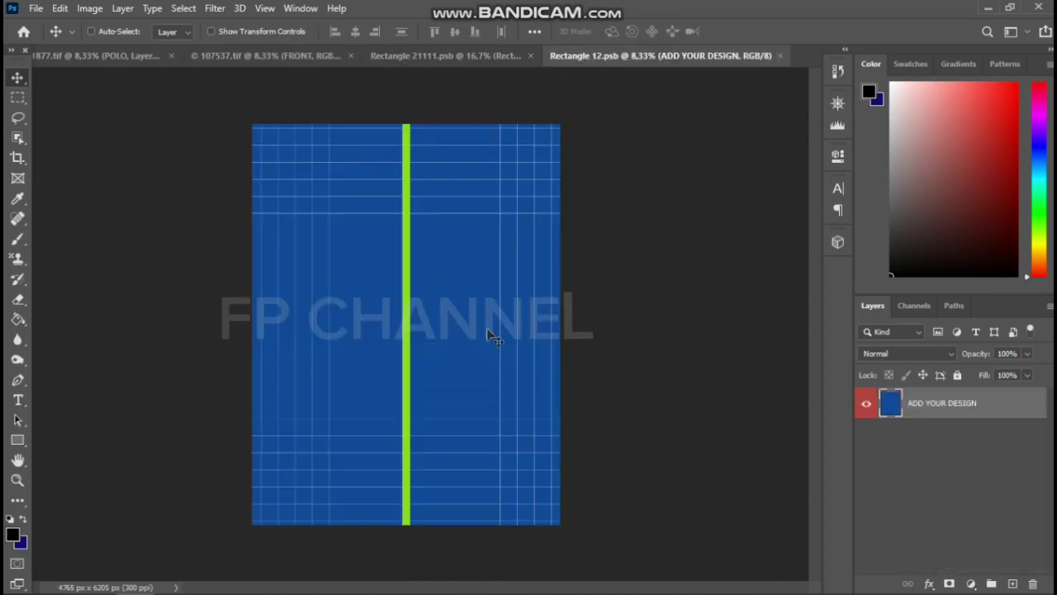
pyautogui.click(35, 9)
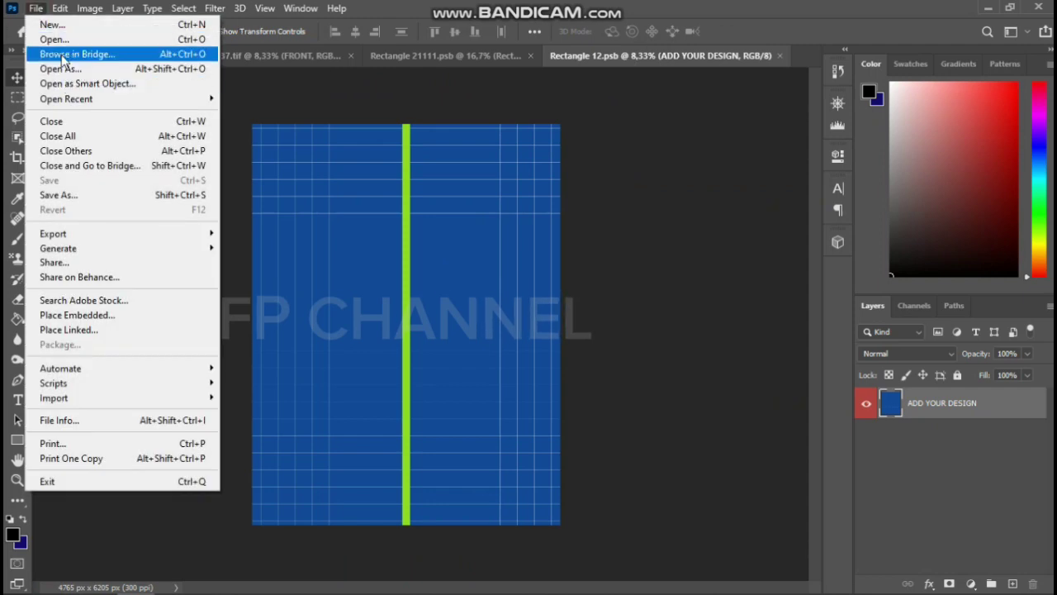
pyautogui.click(78, 315)
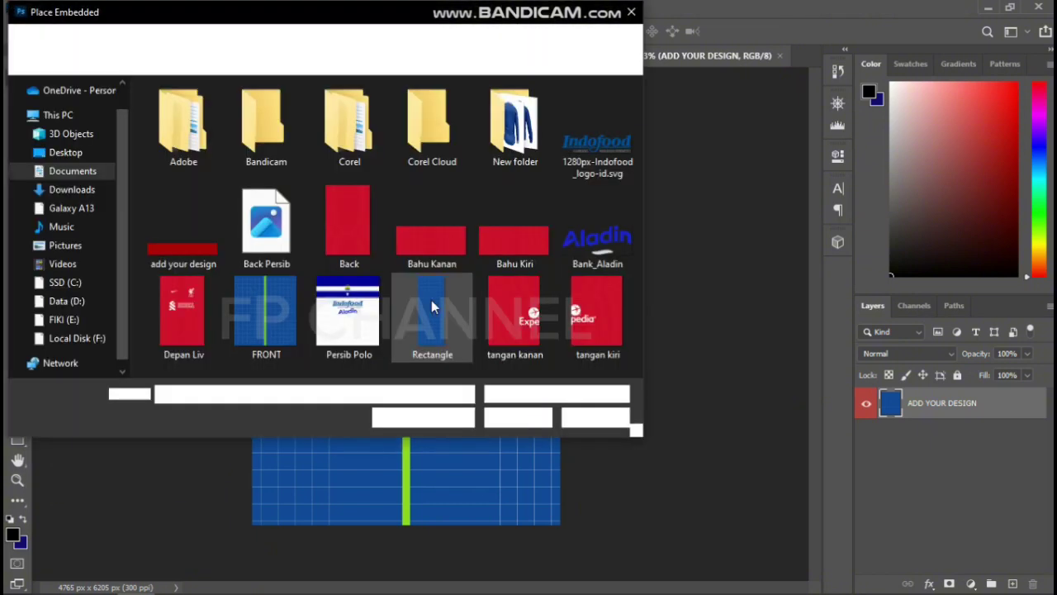
pyautogui.click(361, 311)
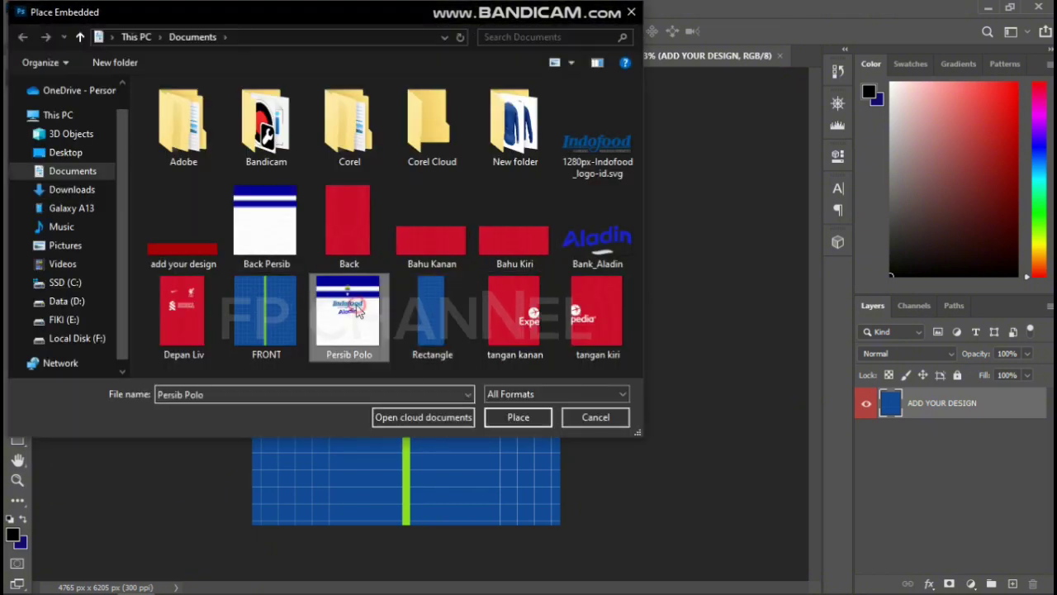
pyautogui.click(516, 415)
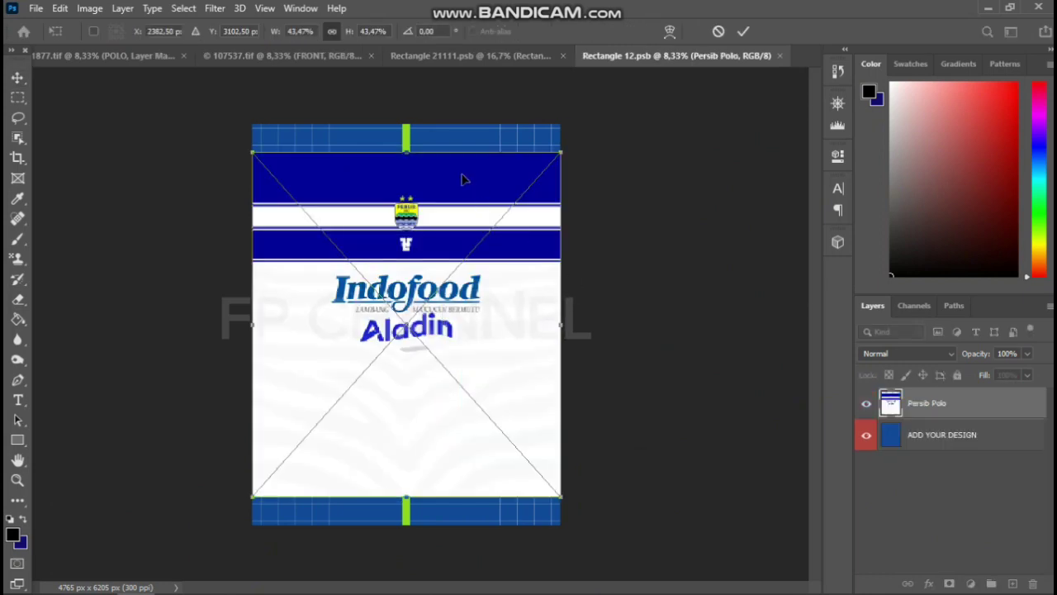
# Commit the Persib Polo placement, keep the layer visible, and save Rectangle 12.psb.
pyautogui.press('Return')
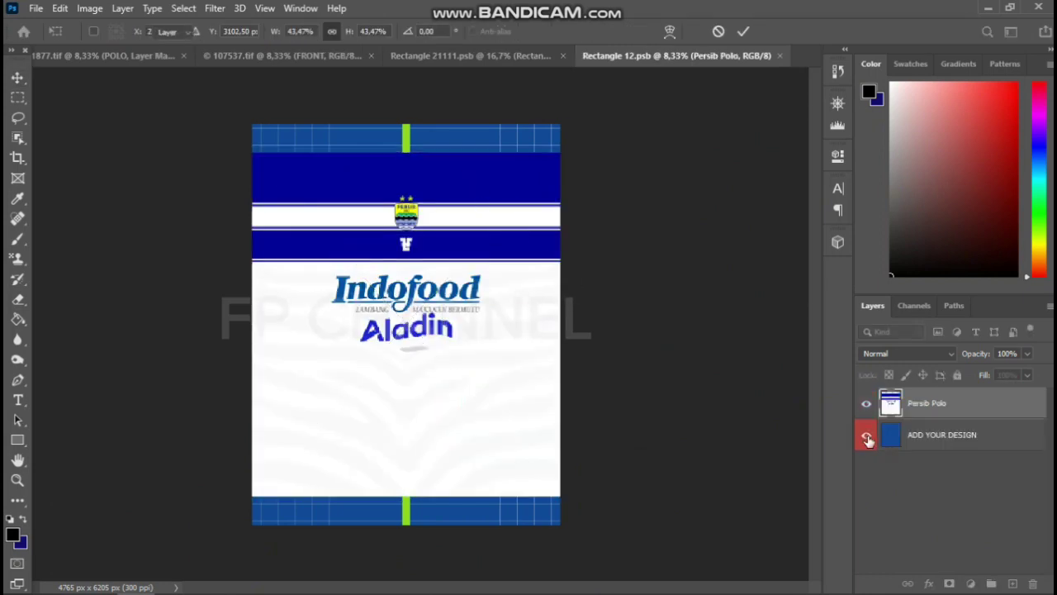
pyautogui.hotkey('ctrl', ',')
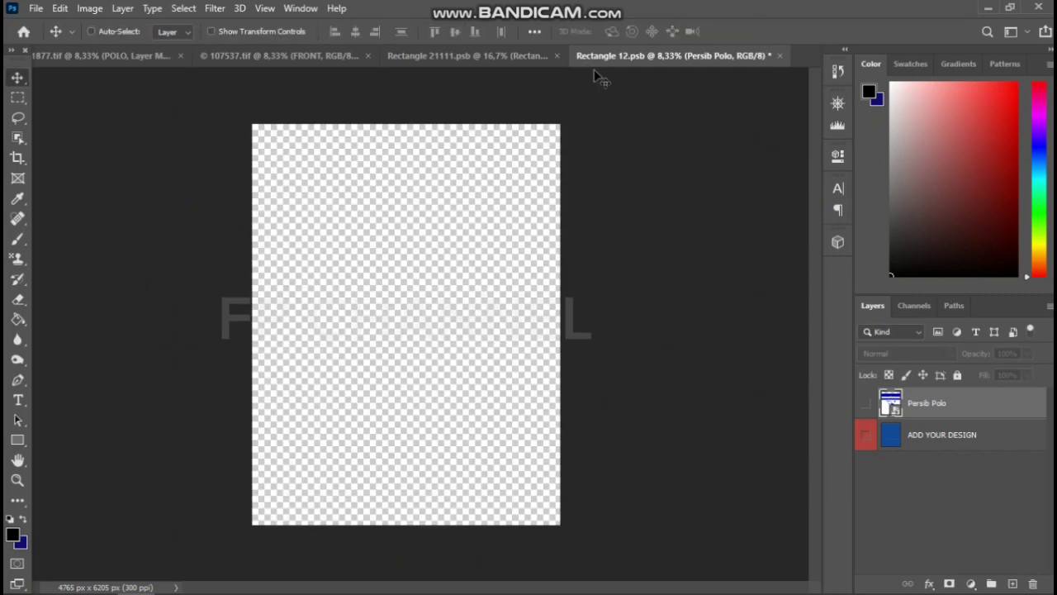
pyautogui.click(874, 407)
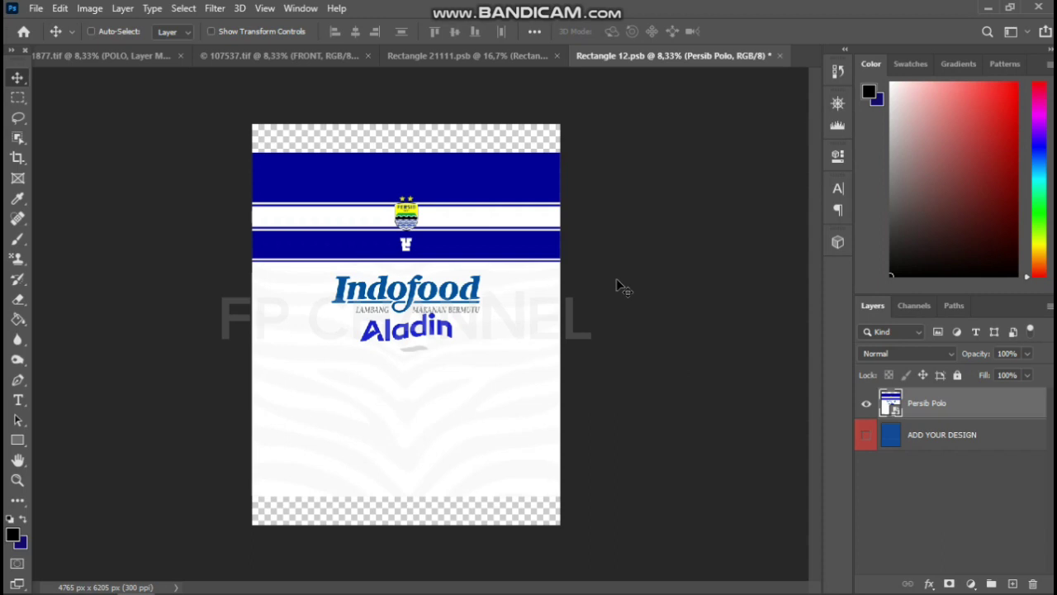
pyautogui.hotkey('ctrl', 's')
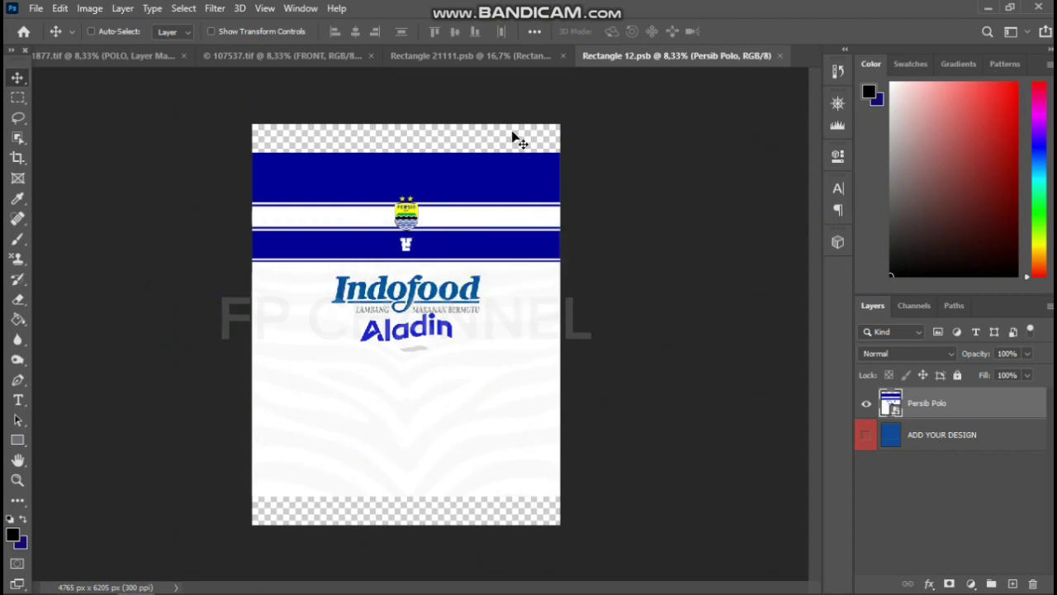
pyautogui.click(298, 56)
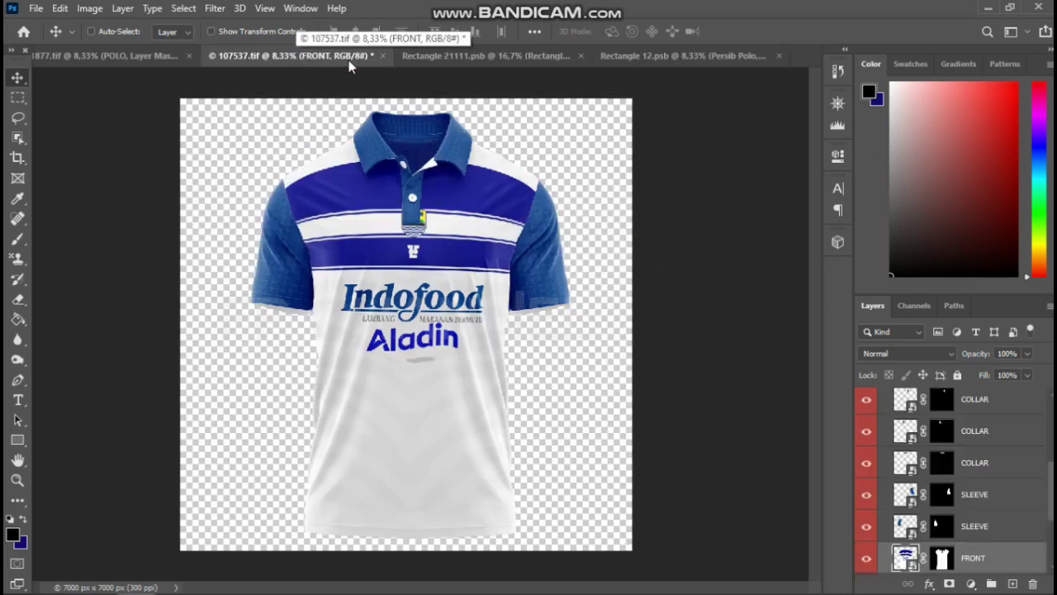
pyautogui.click(674, 56)
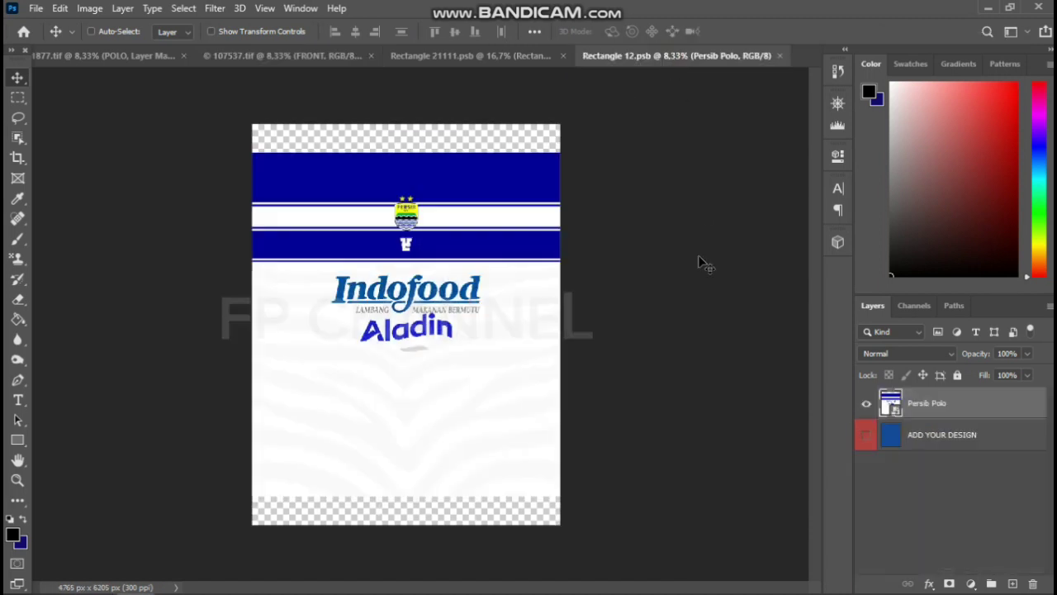
pyautogui.click(867, 436)
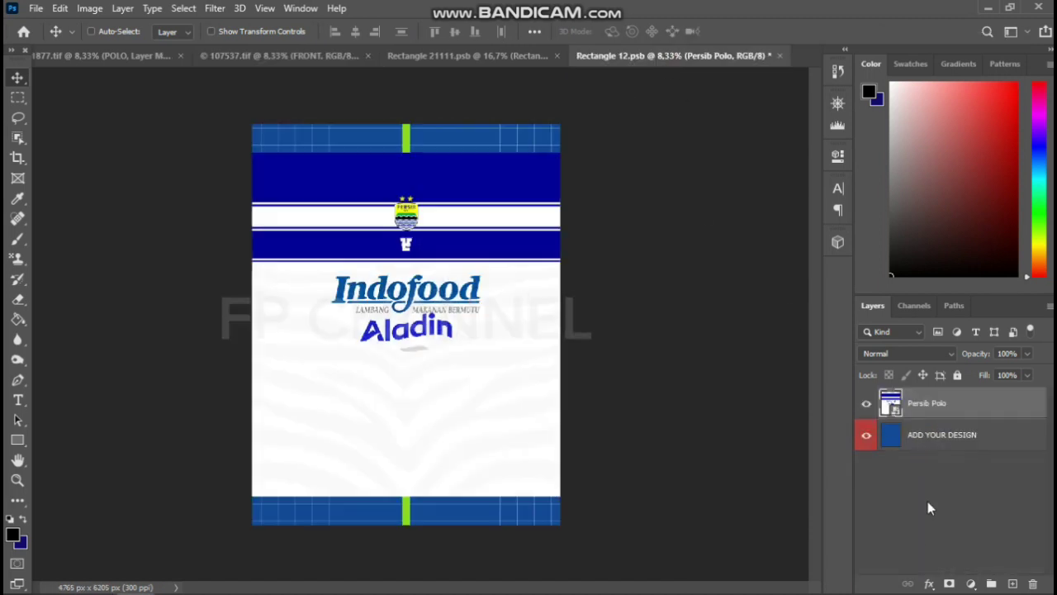
pyautogui.click(929, 584)
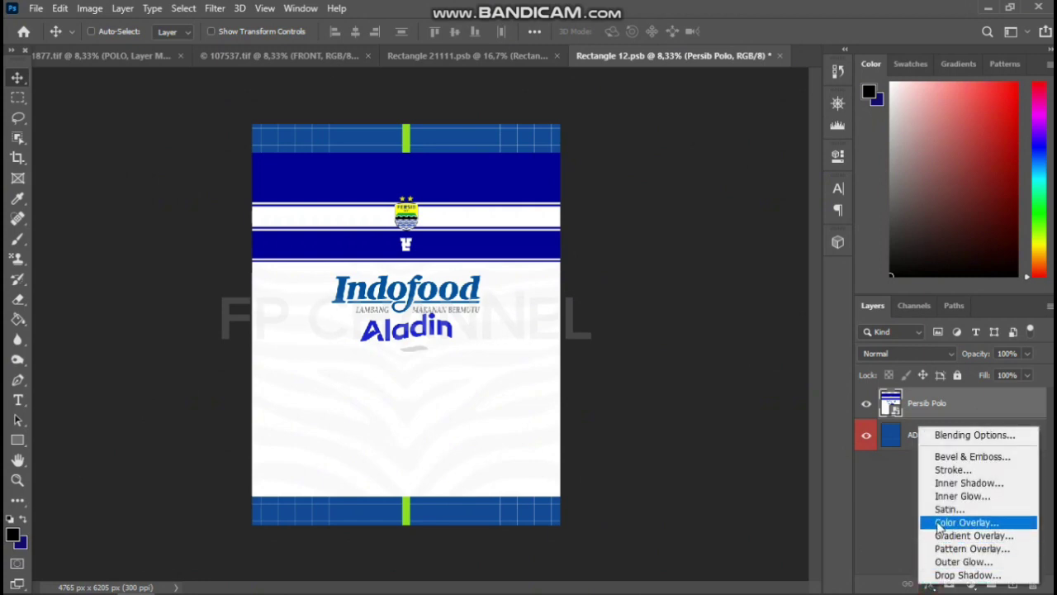
pyautogui.click(950, 522)
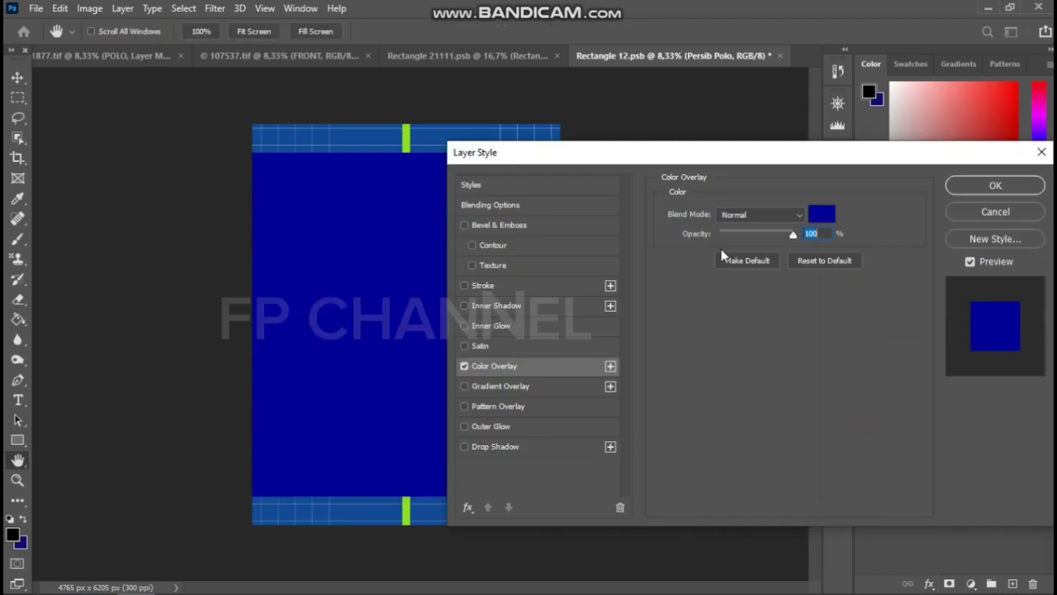
pyautogui.click(822, 214)
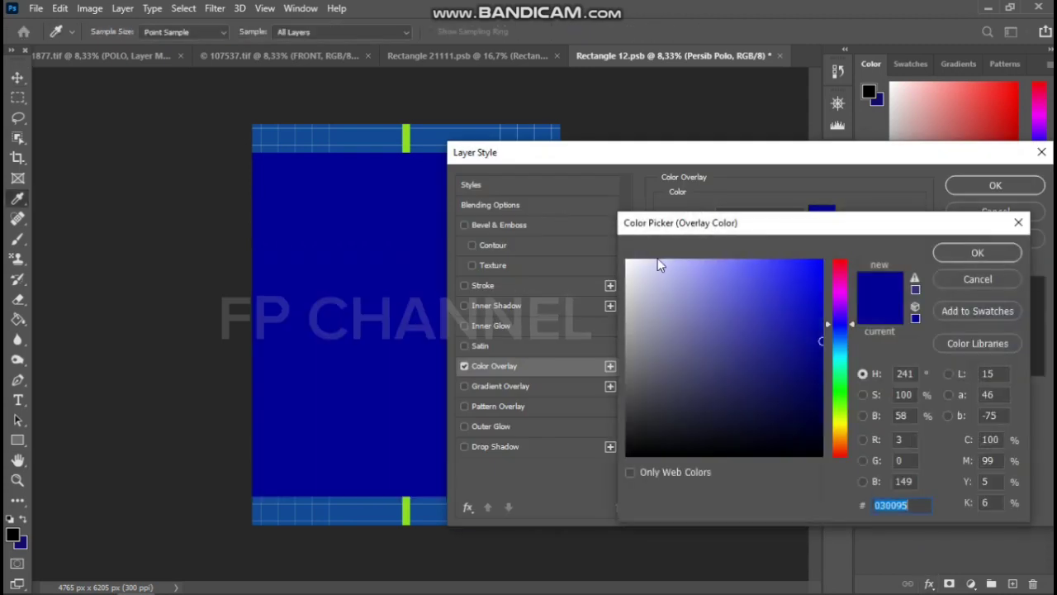
pyautogui.click(626, 261)
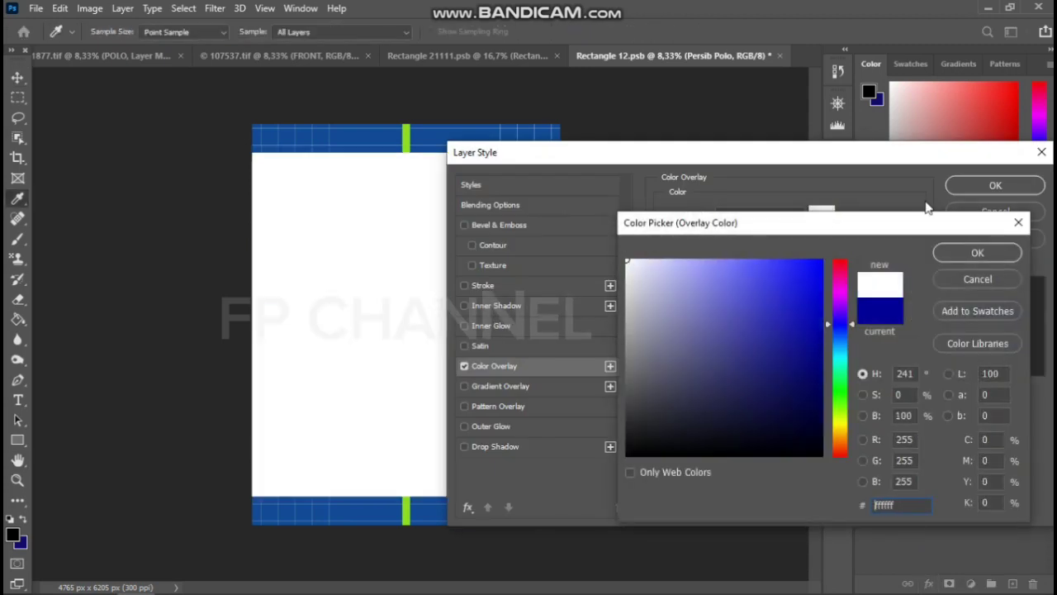
pyautogui.click(978, 252)
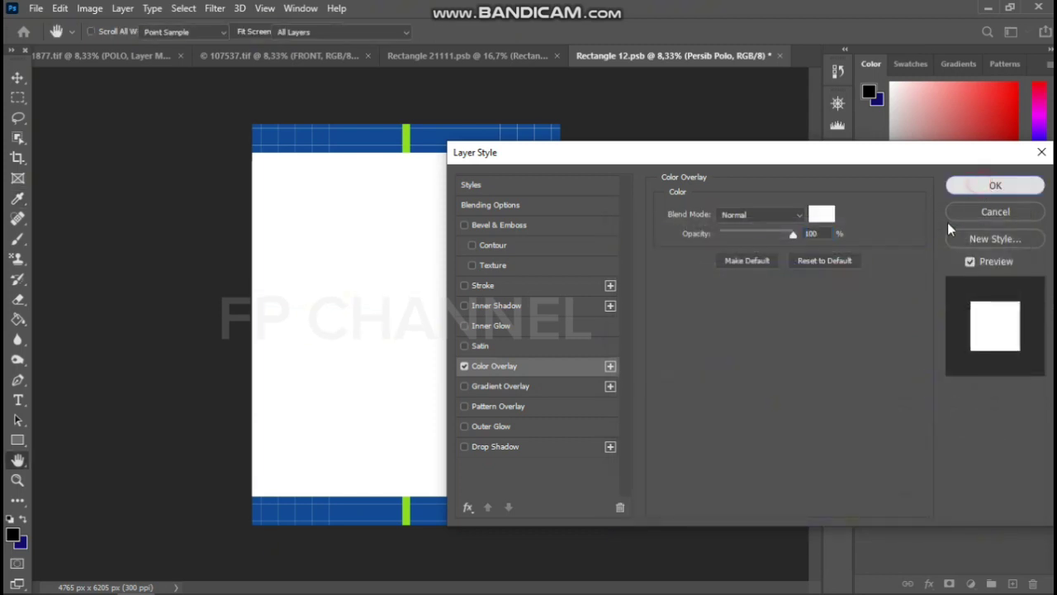
pyautogui.click(991, 185)
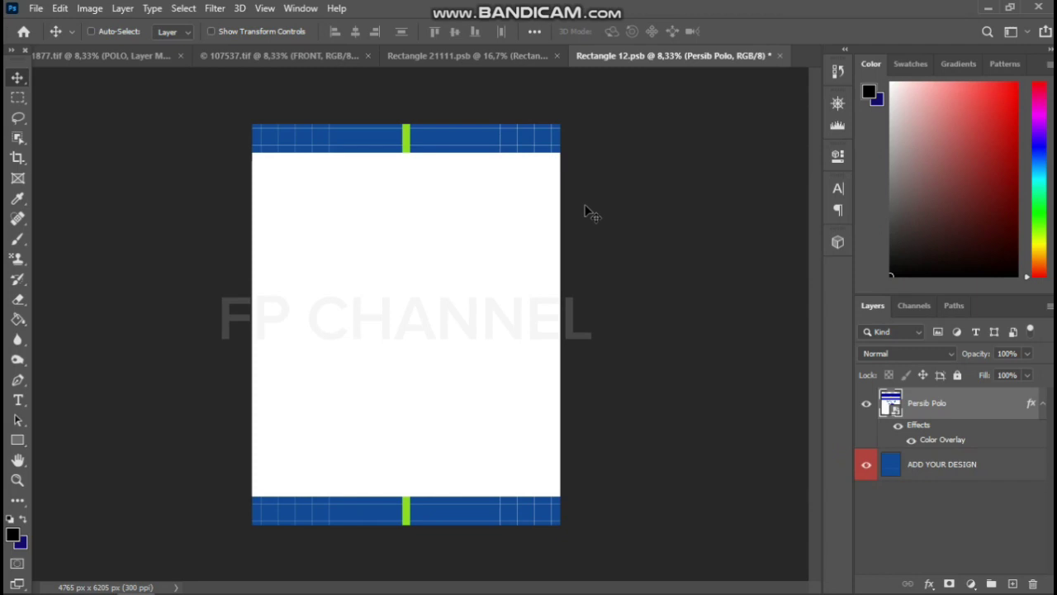
pyautogui.click(865, 404)
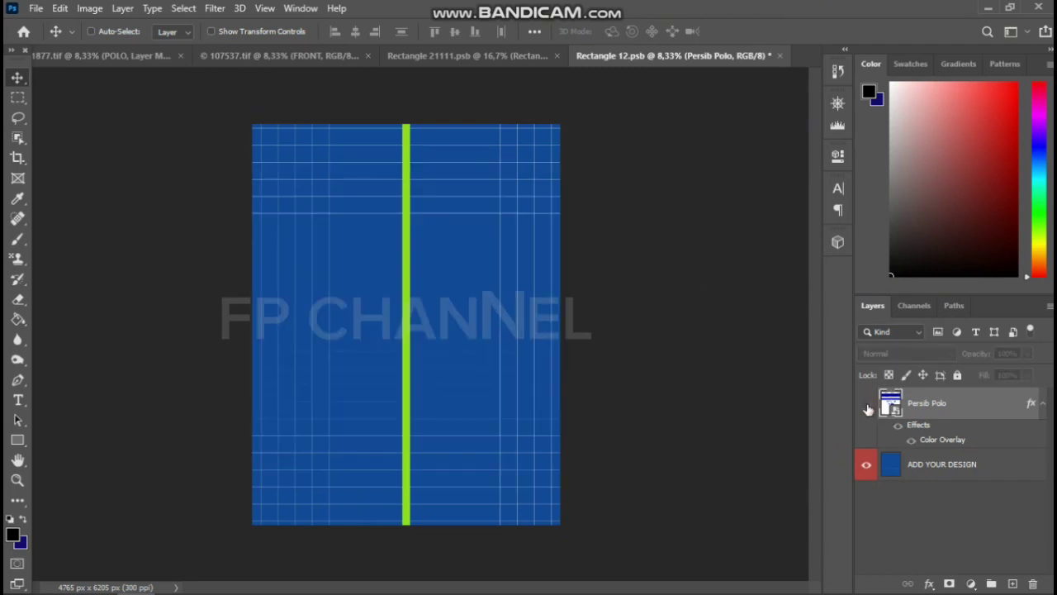
pyautogui.click(867, 405)
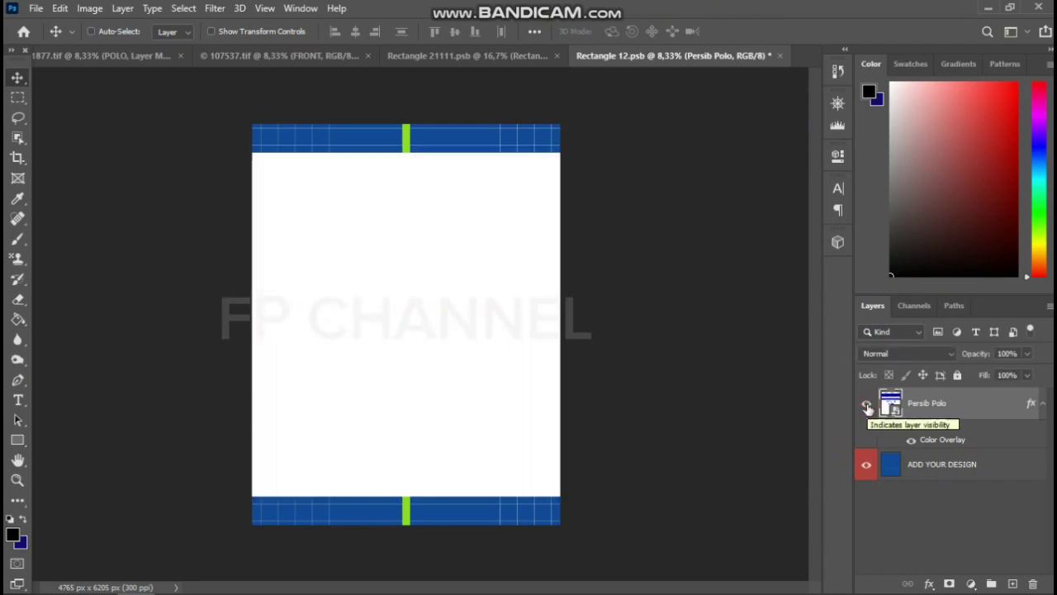
pyautogui.press('ctrl')
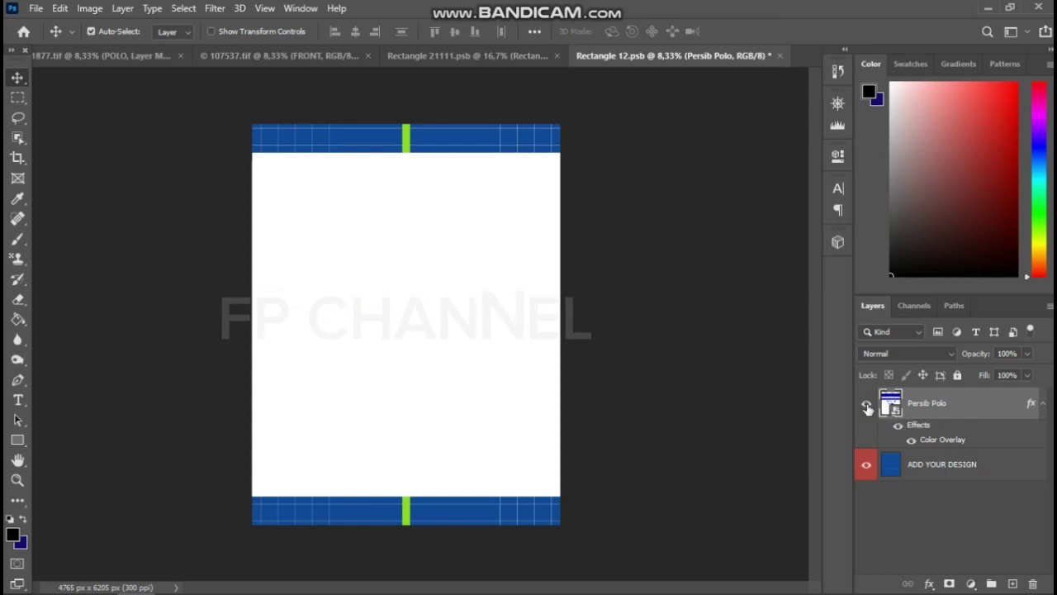
pyautogui.click(868, 408)
pyautogui.click(979, 471)
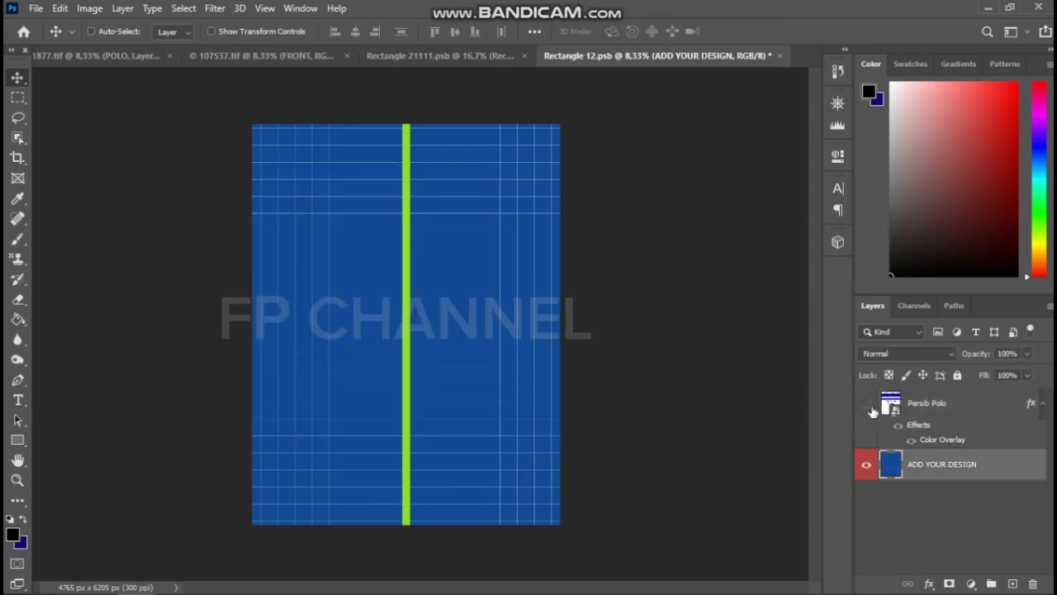
pyautogui.click(866, 404)
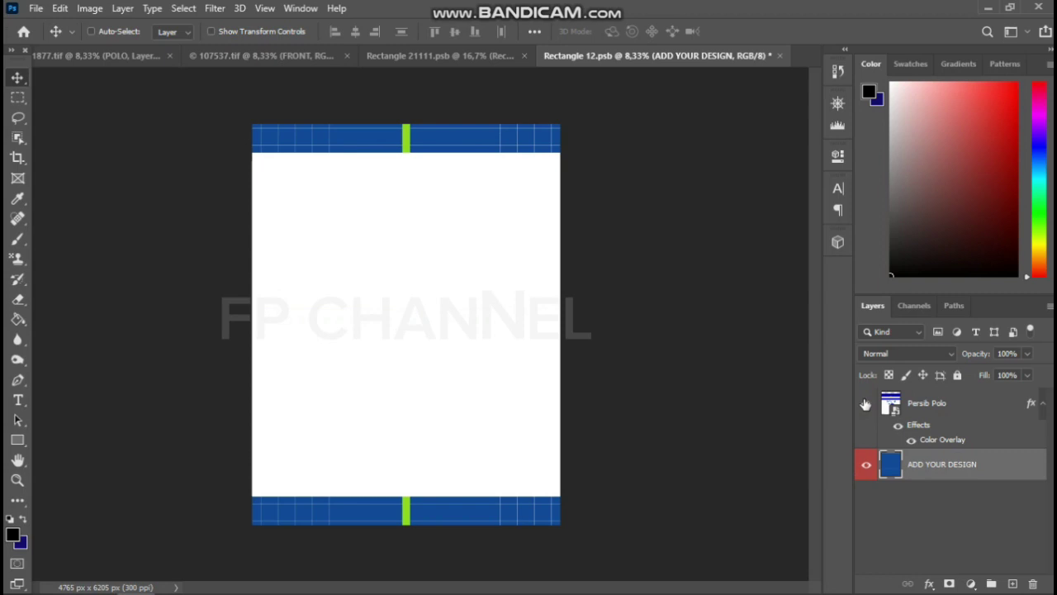
pyautogui.click(865, 404)
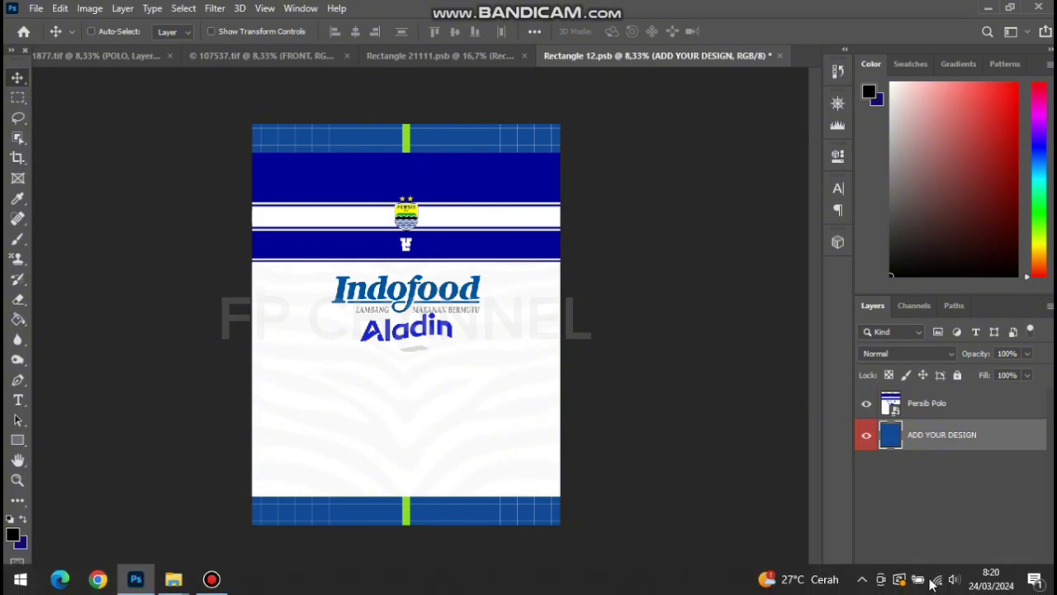
# Give ADD YOUR DESIGN a white Color Overlay and save Rectangle 12.psb.
pyautogui.click(932, 584)
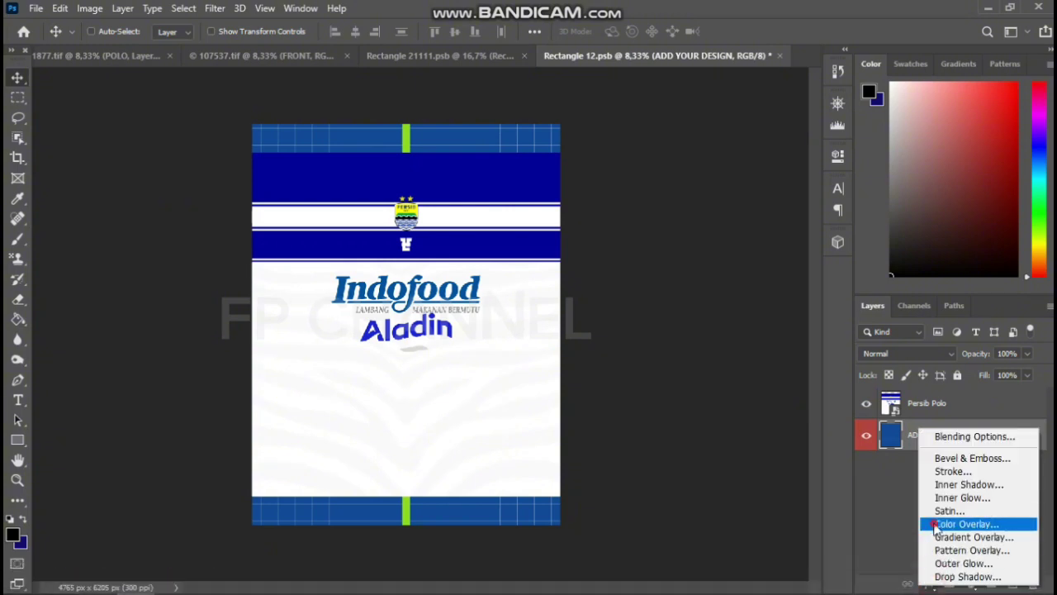
pyautogui.click(937, 524)
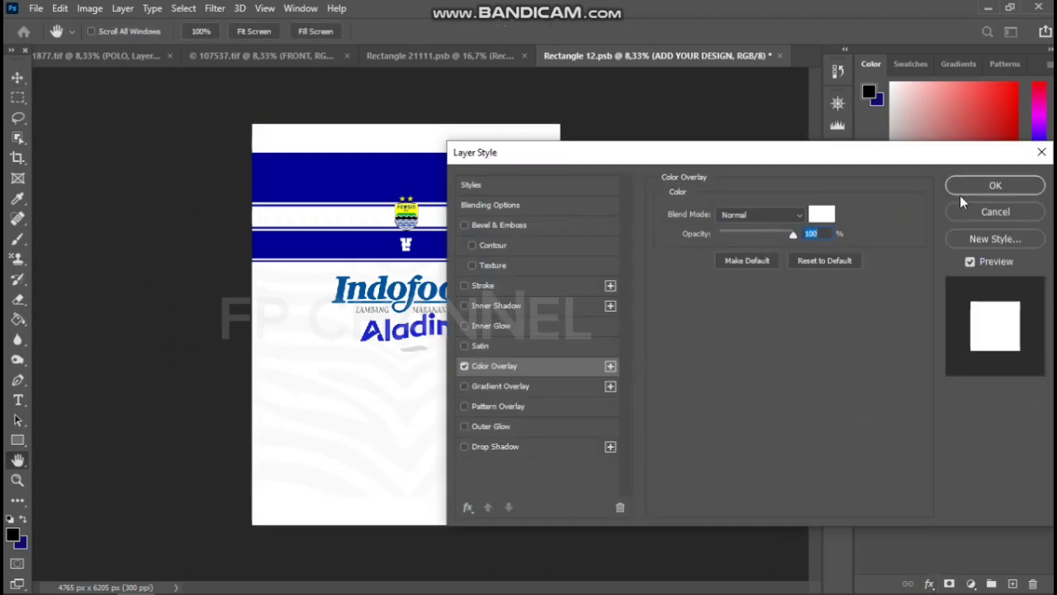
pyautogui.click(995, 185)
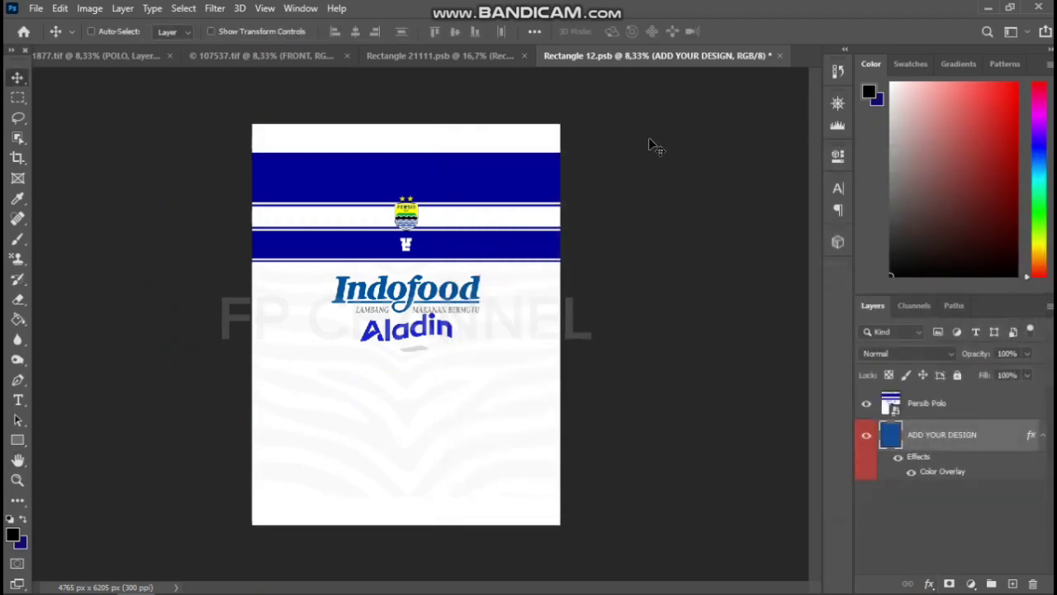
pyautogui.hotkey('ctrl', 's')
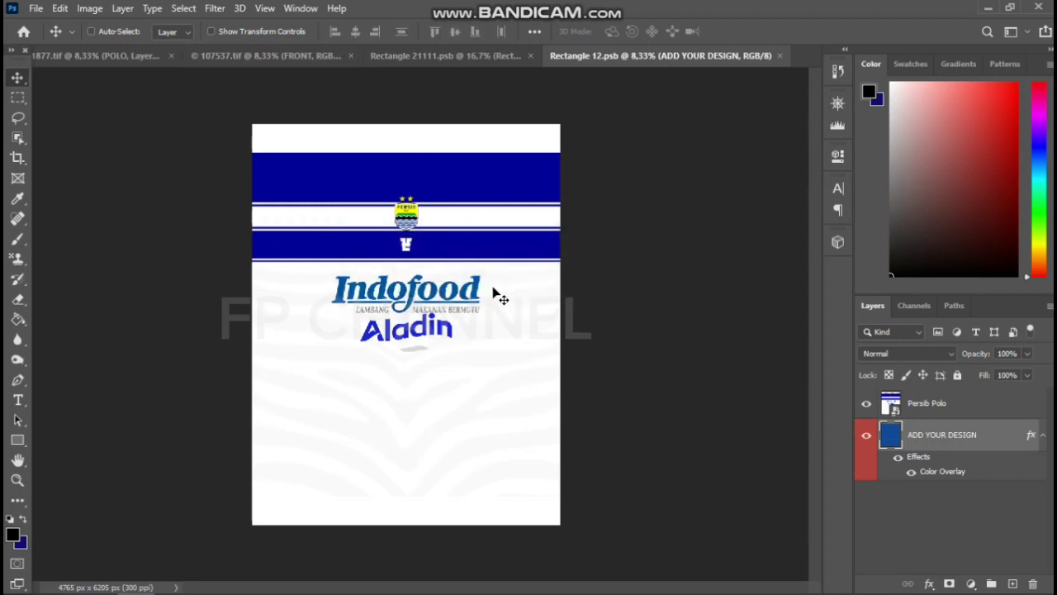
# Drag the Persib Polo layer a little lower on the FRONT panel and save Rectangle 12.psb.
pyautogui.hotkey('ctrl', 't')
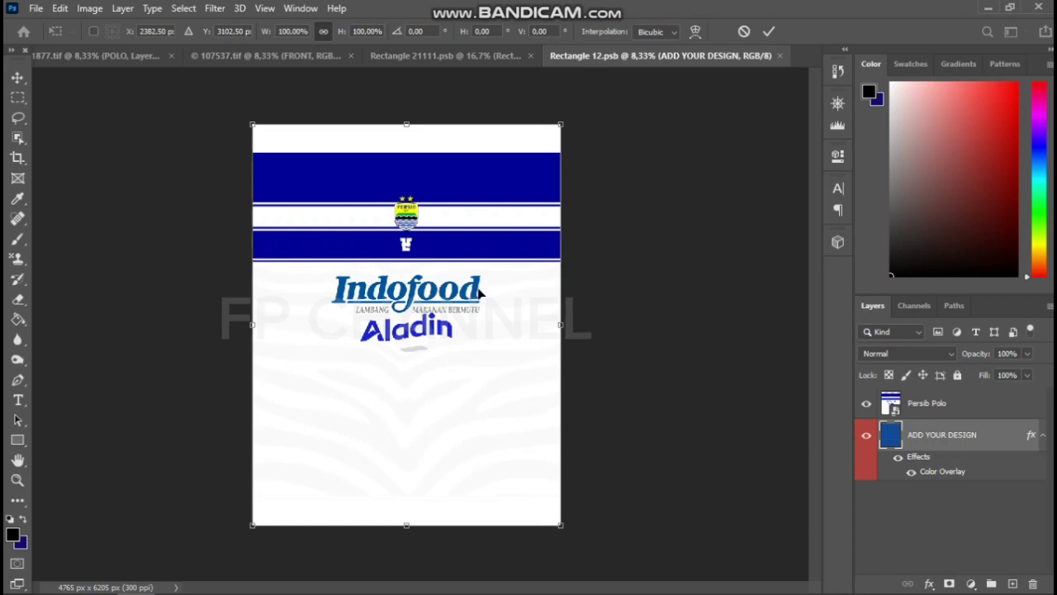
pyautogui.press('Down')
pyautogui.press('Down')
pyautogui.press('Down')
pyautogui.press('Down')
pyautogui.press('Down')
pyautogui.press('Down')
pyautogui.press('Down')
pyautogui.press('Down')
pyautogui.press('Down')
pyautogui.press('Down')
pyautogui.press('Down')
pyautogui.press('Down')
pyautogui.press('Up')
pyautogui.press('Up')
pyautogui.press('Up')
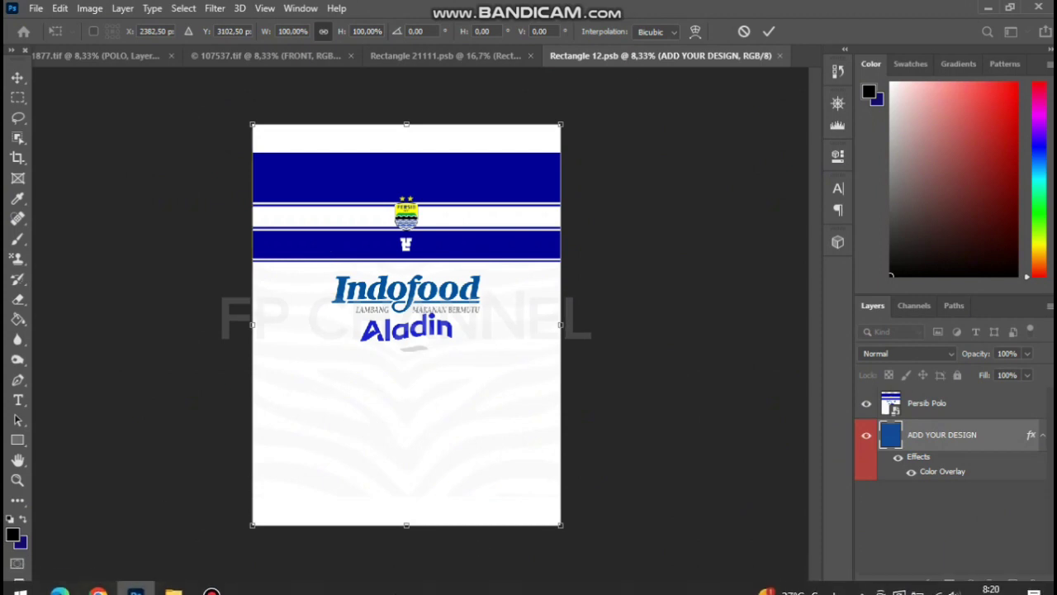
pyautogui.click(926, 403)
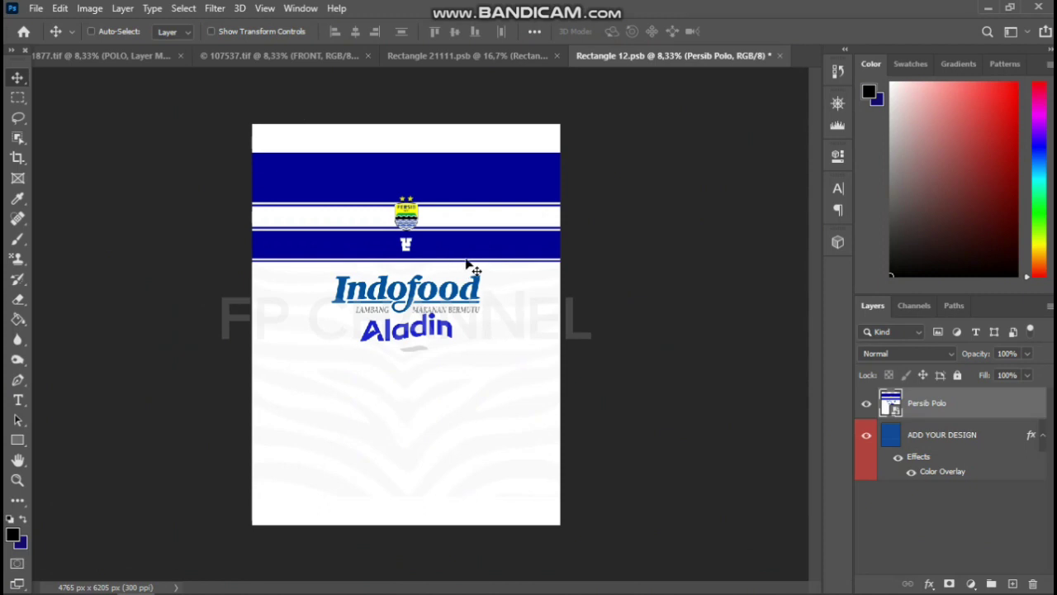
pyautogui.moveTo(415, 248); pyautogui.dragTo(415, 261)
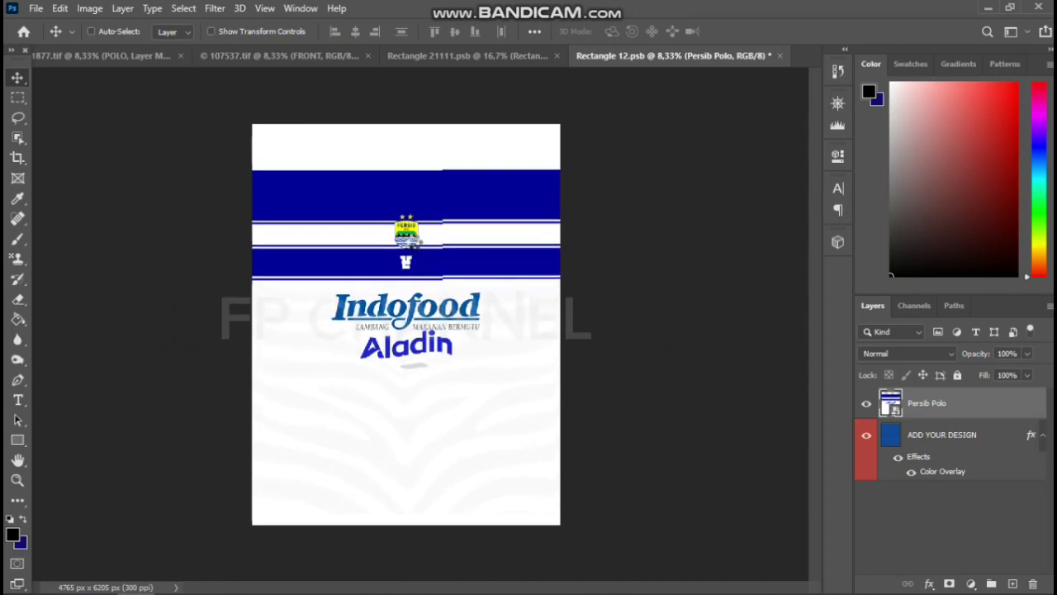
pyautogui.moveTo(413, 242); pyautogui.dragTo(417, 247)
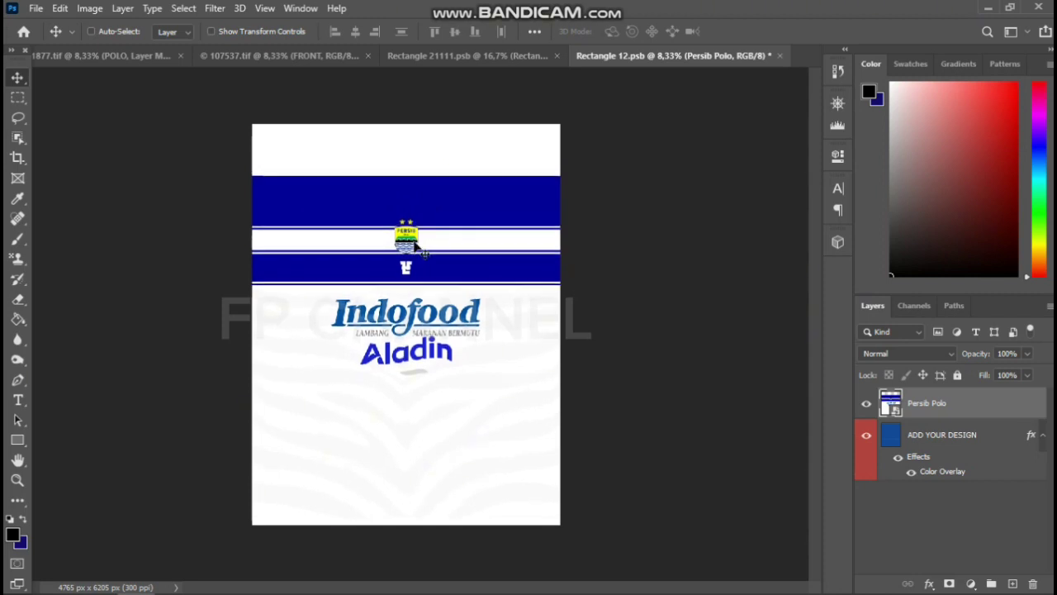
pyautogui.hotkey('ctrl', 's')
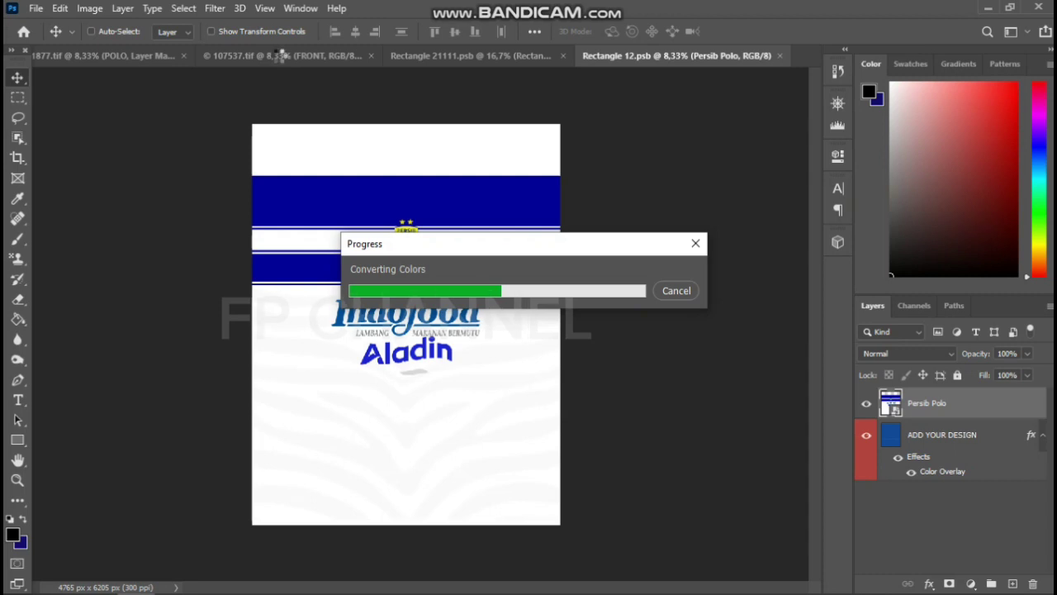
pyautogui.click(279, 56)
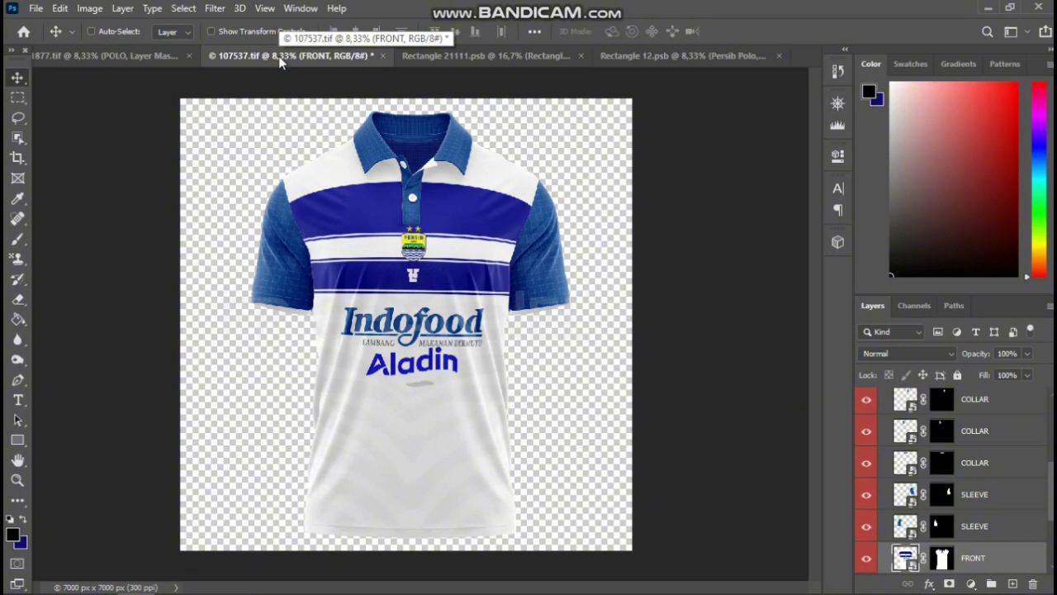
pyautogui.click(679, 55)
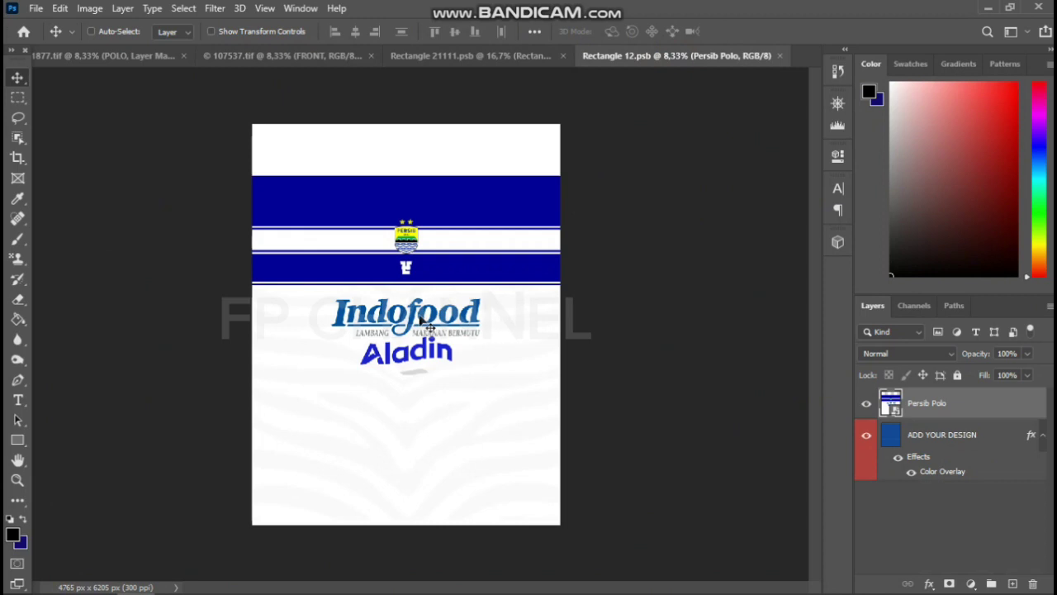
# Free-transform Persib Polo slightly left and down, commit it, and save Rectangle 12.psb.
pyautogui.press('ctrl')
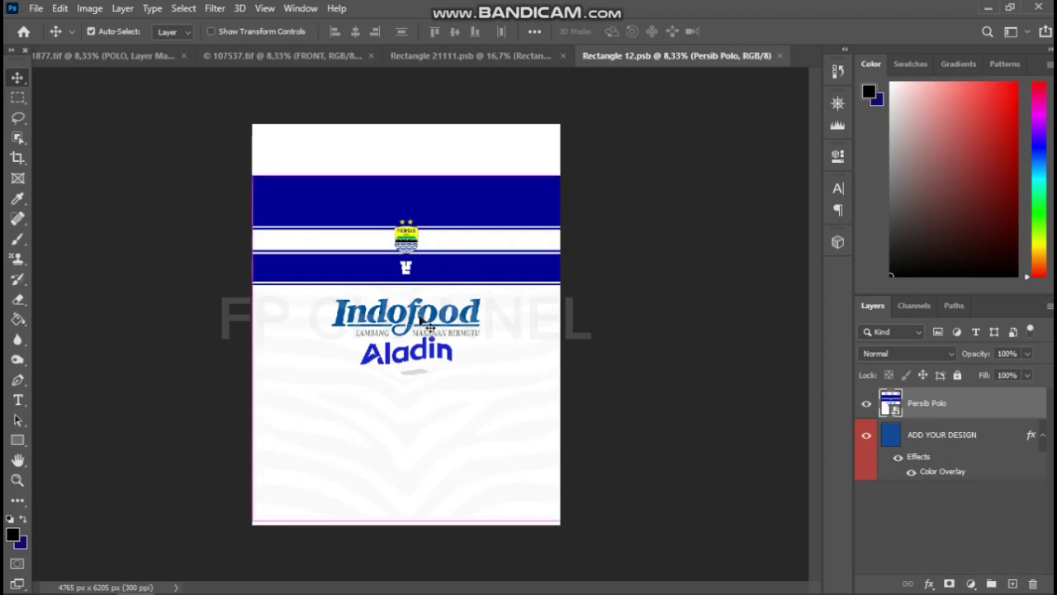
pyautogui.hotkey('ctrl', 't')
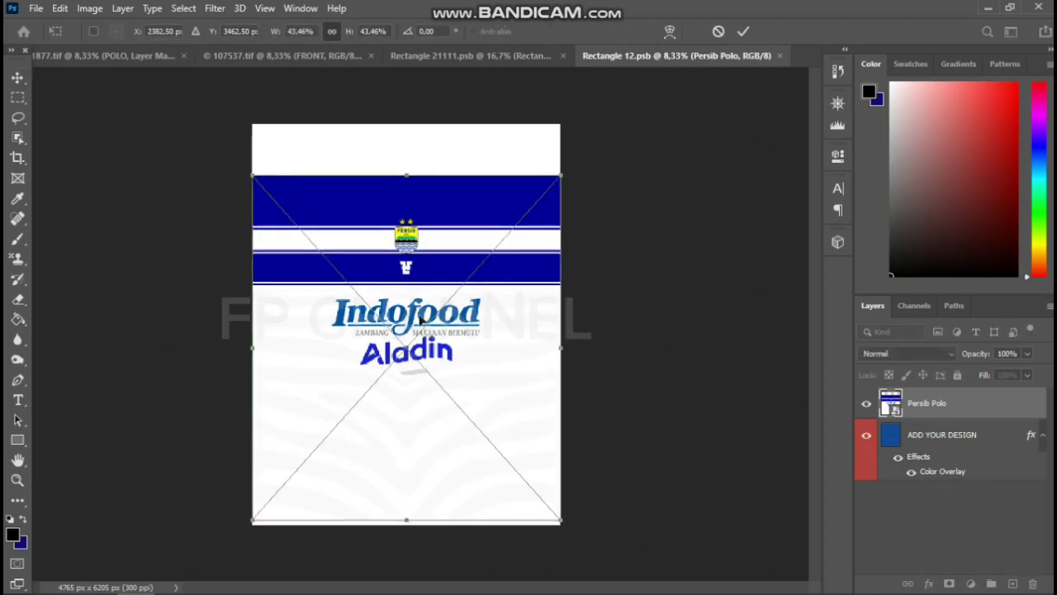
pyautogui.moveTo(420, 318); pyautogui.dragTo(418, 320)
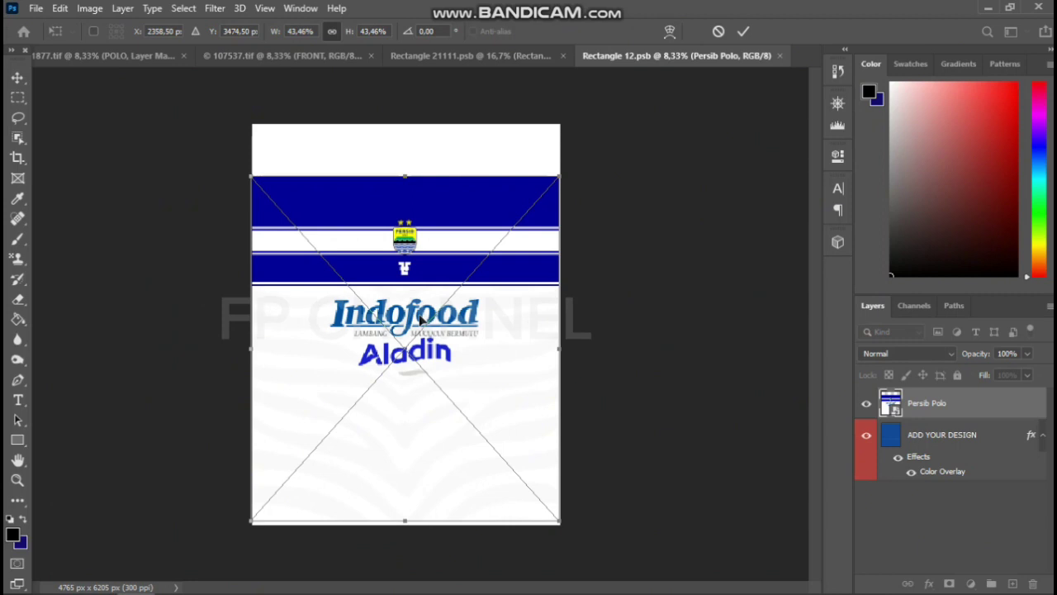
pyautogui.moveTo(420, 319); pyautogui.dragTo(419, 319)
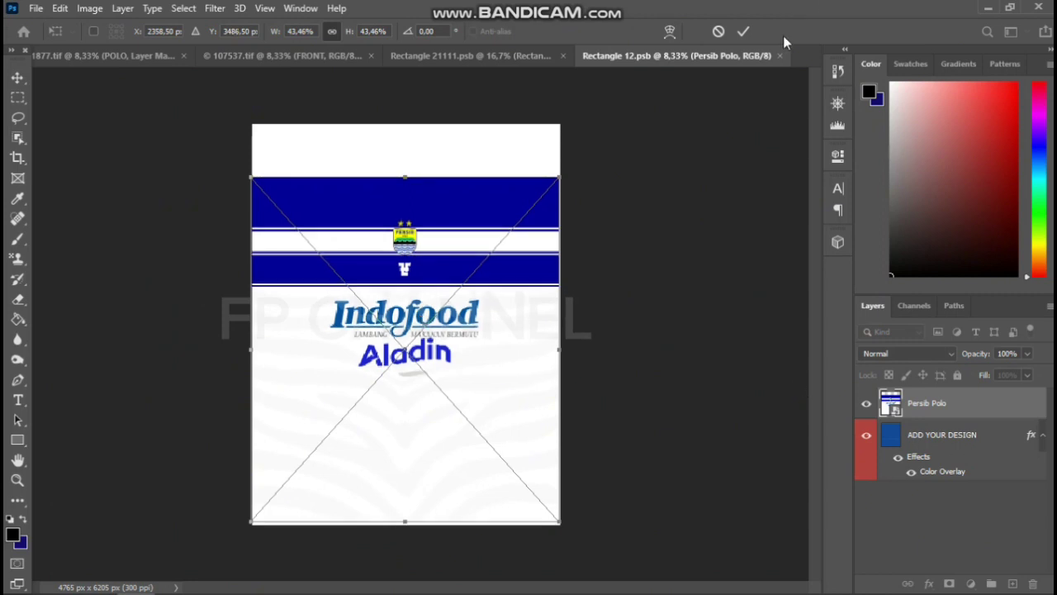
pyautogui.click(745, 32)
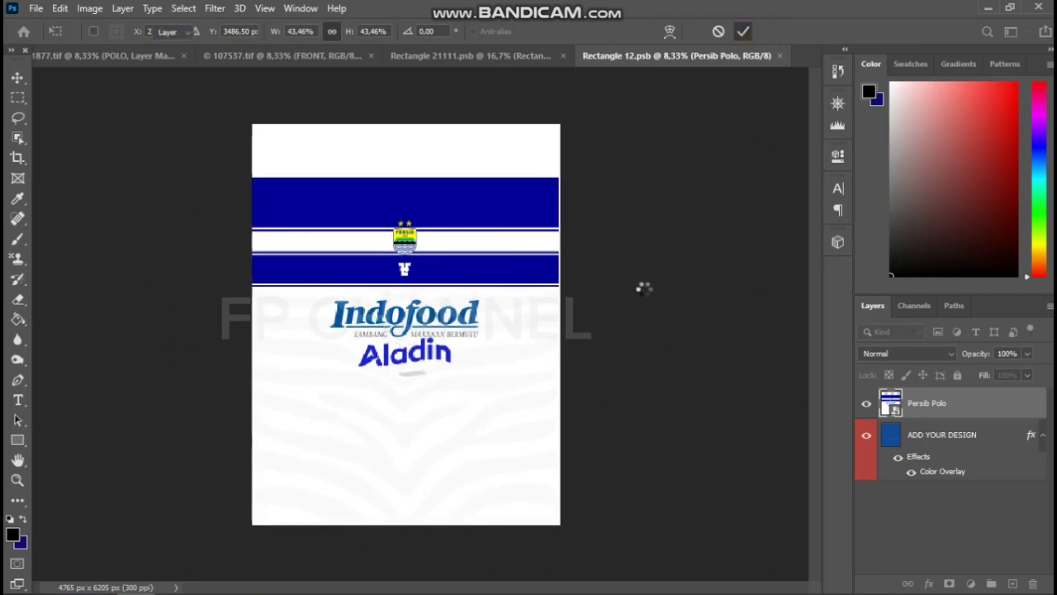
pyautogui.hotkey('ctrl', 's')
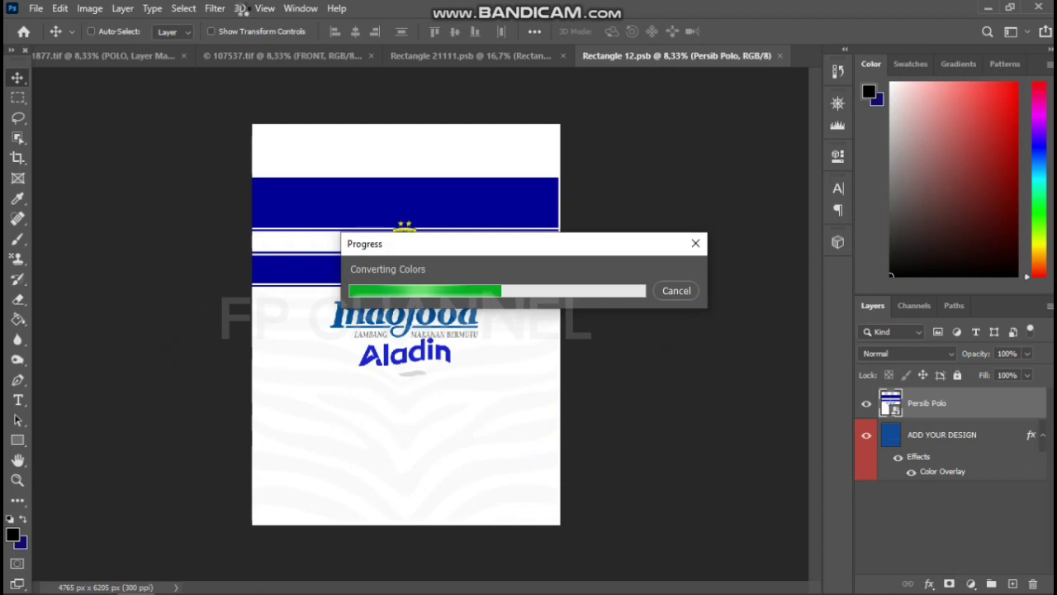
# Compare the Rectangle 12.psb design with the 107537.tif mockup, ending on the mockup.
pyautogui.click(249, 55)
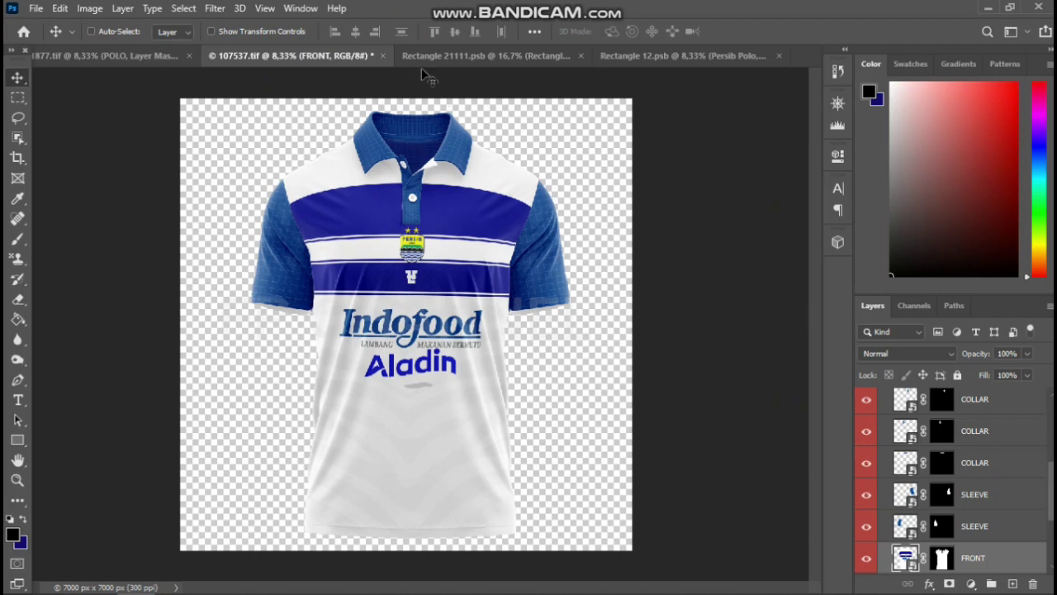
pyautogui.click(658, 50)
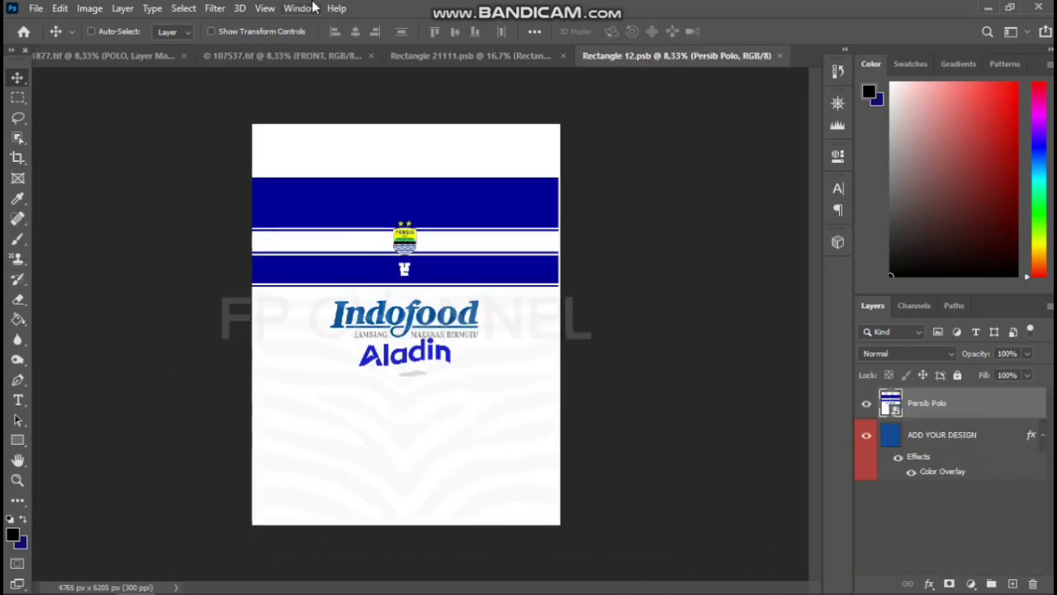
pyautogui.click(309, 58)
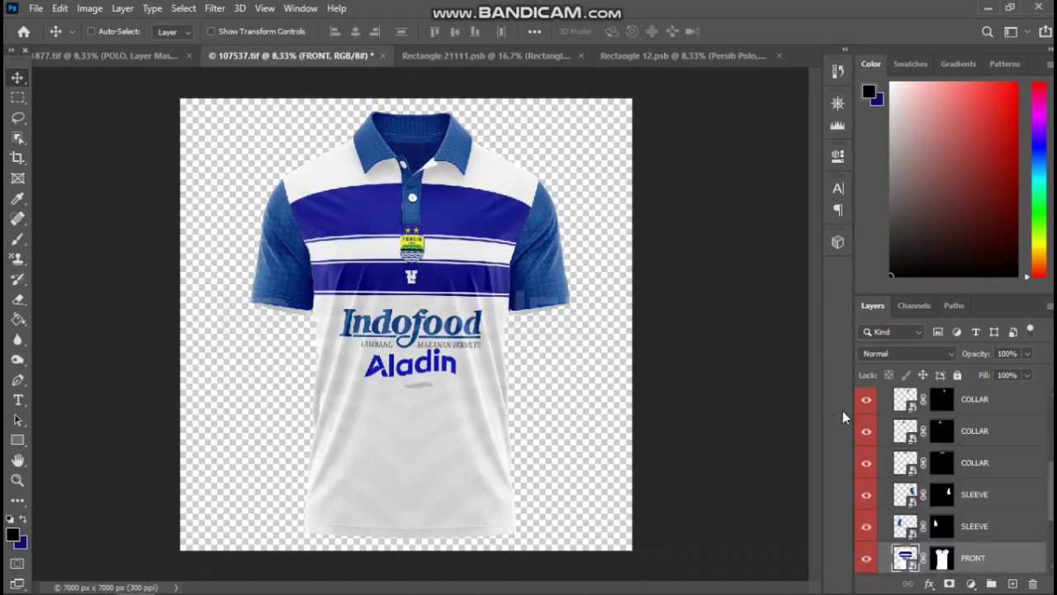
# Select the upper SLEEVE layer and dismiss the layer styles list unused.
pyautogui.click(983, 494)
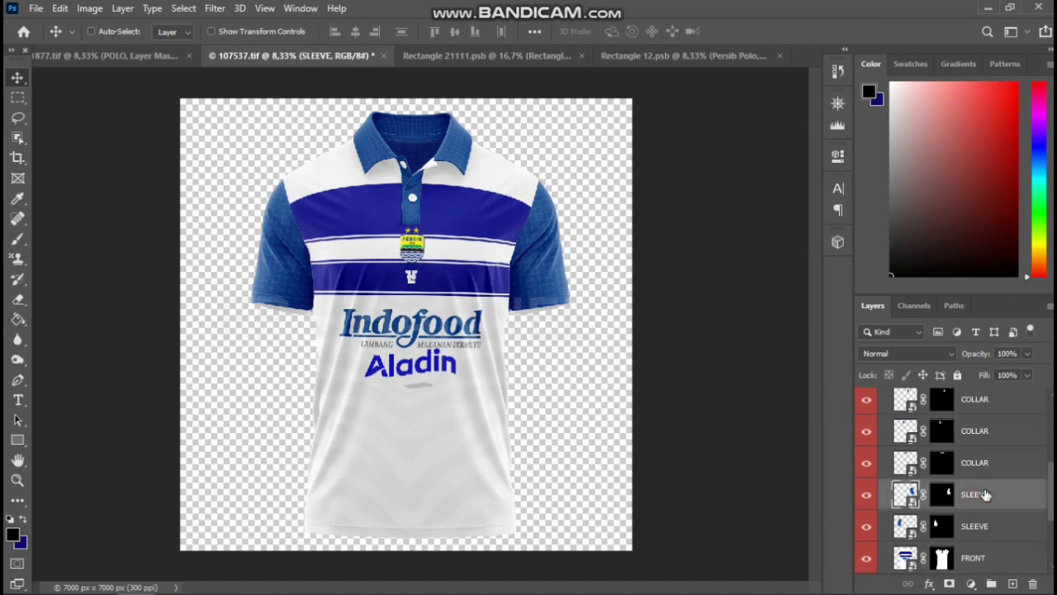
pyautogui.click(929, 584)
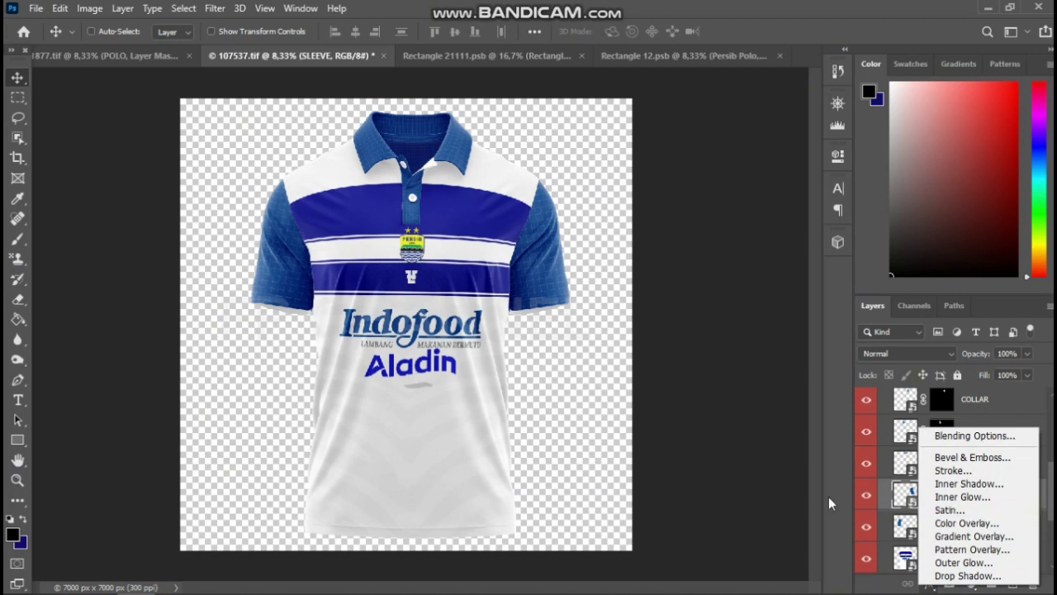
pyautogui.click(768, 462)
pyautogui.scroll(-3, 874, 469)
pyautogui.scroll(-1, 874, 469)
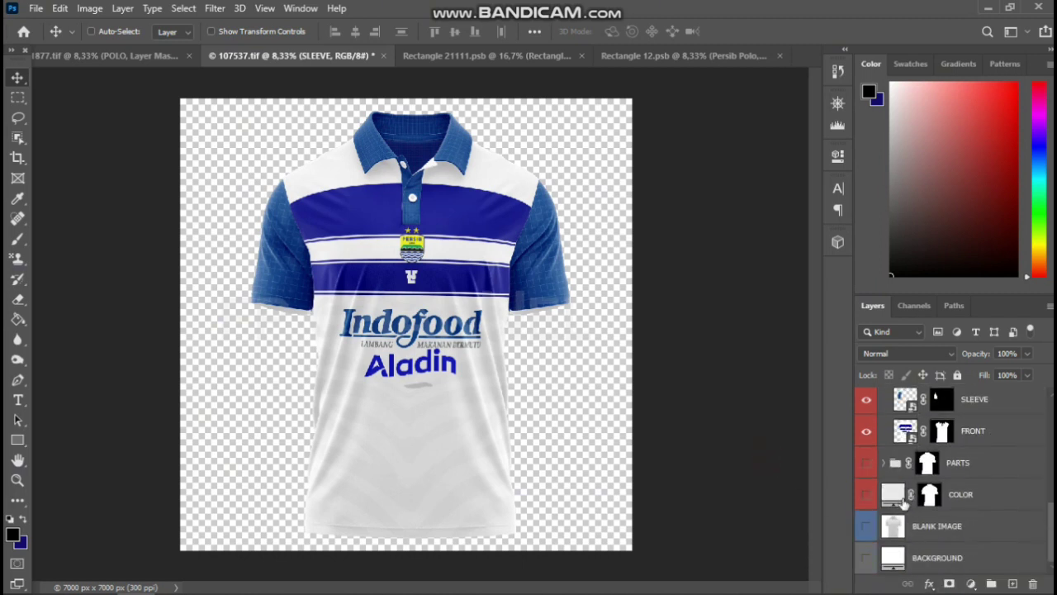
# Show and expand the PARTS group, and hide both sleeve design layers.
pyautogui.click(866, 465)
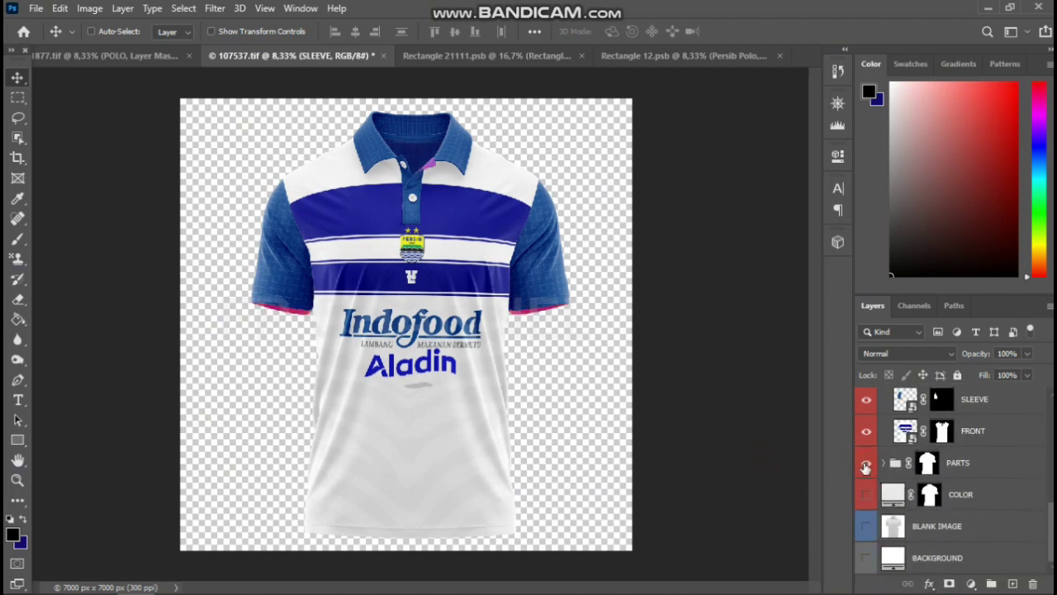
pyautogui.click(883, 463)
pyautogui.scroll(-1, 883, 465)
pyautogui.scroll(-1, 883, 464)
pyautogui.scroll(1, 970, 461)
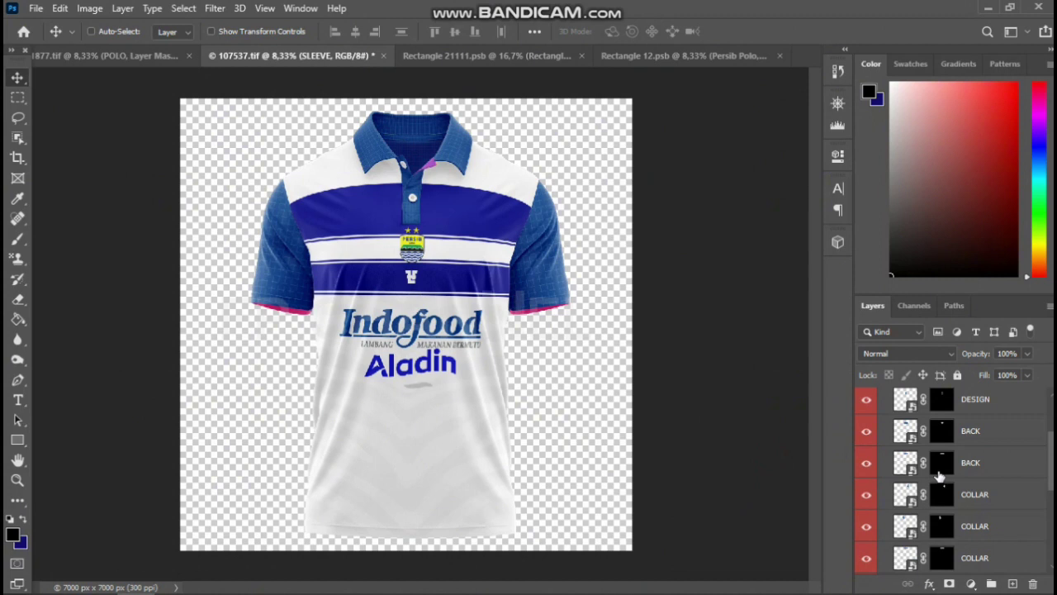
pyautogui.scroll(-1, 942, 473)
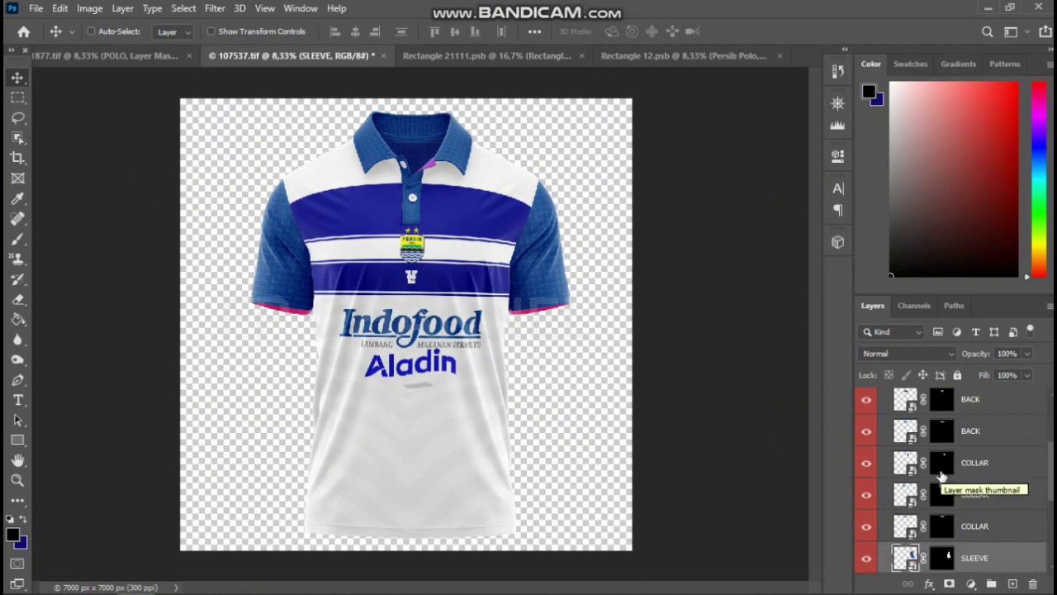
pyautogui.scroll(-1, 942, 473)
pyautogui.click(866, 526)
pyautogui.click(867, 558)
pyautogui.scroll(-2, 933, 487)
pyautogui.scroll(-3, 940, 477)
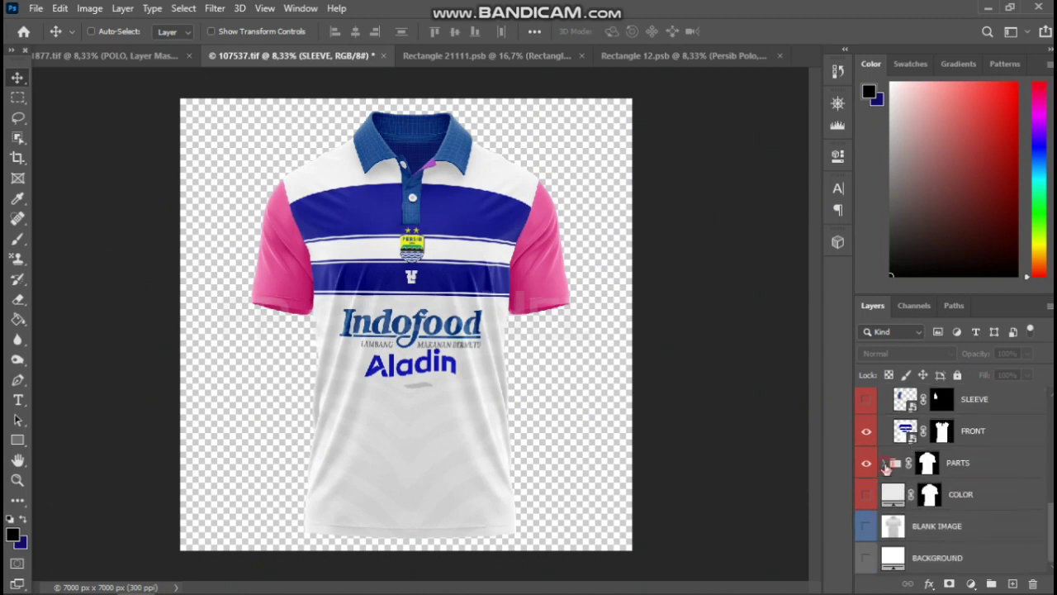
# Set the SLEEVE fill layer colour to navy 030095.
pyautogui.click(886, 465)
pyautogui.scroll(-3, 909, 468)
pyautogui.scroll(-2, 919, 471)
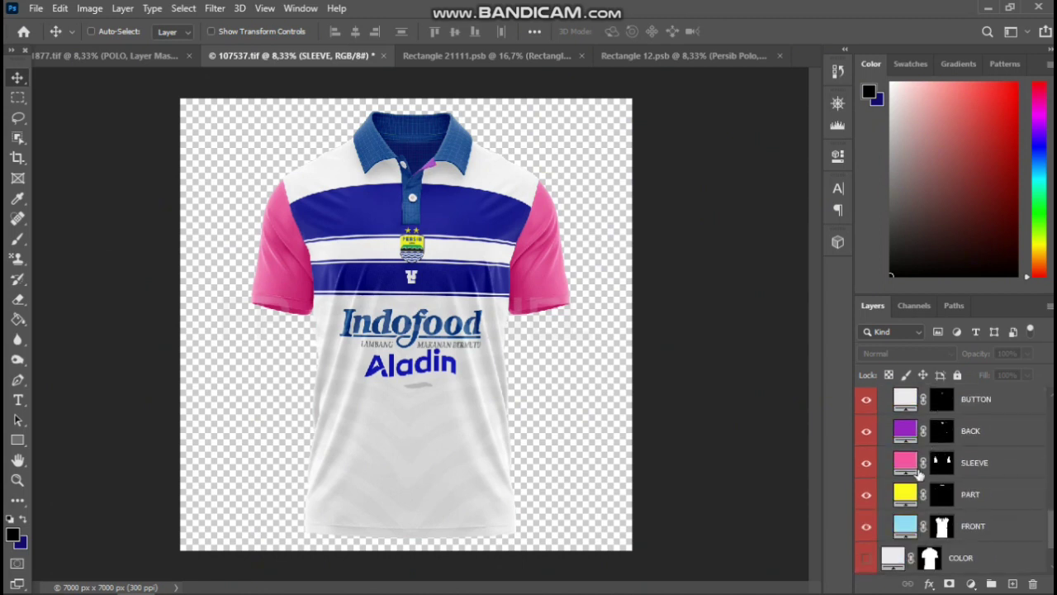
pyautogui.doubleClick(905, 464)
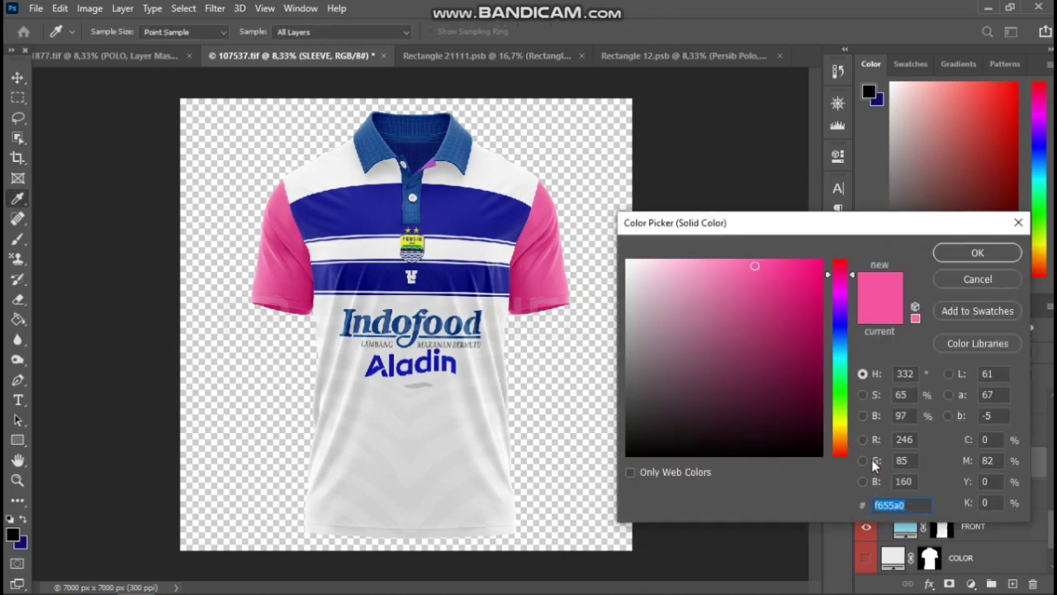
pyautogui.write('030095')
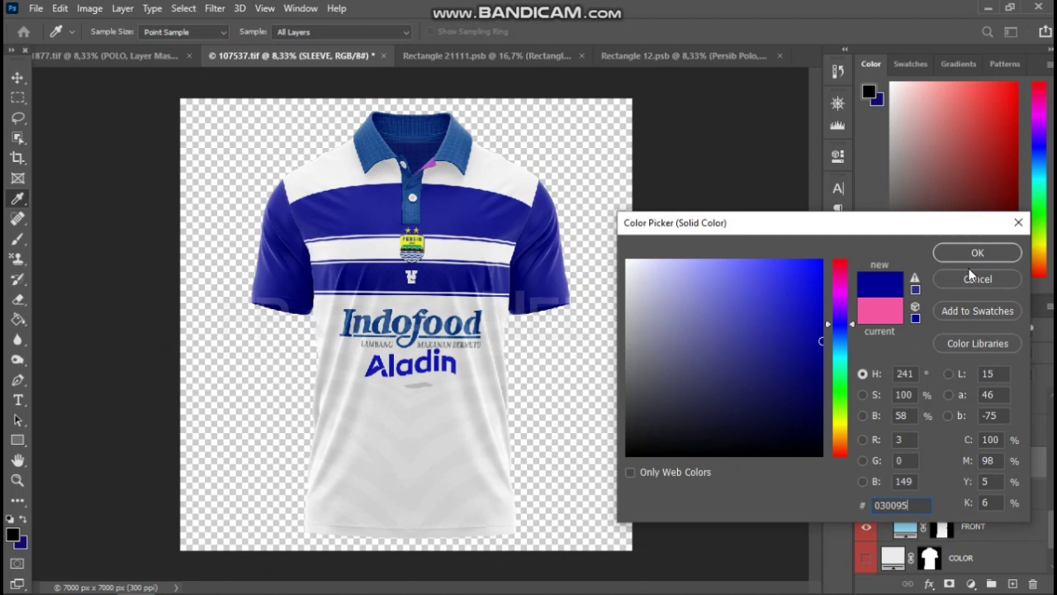
pyautogui.click(975, 253)
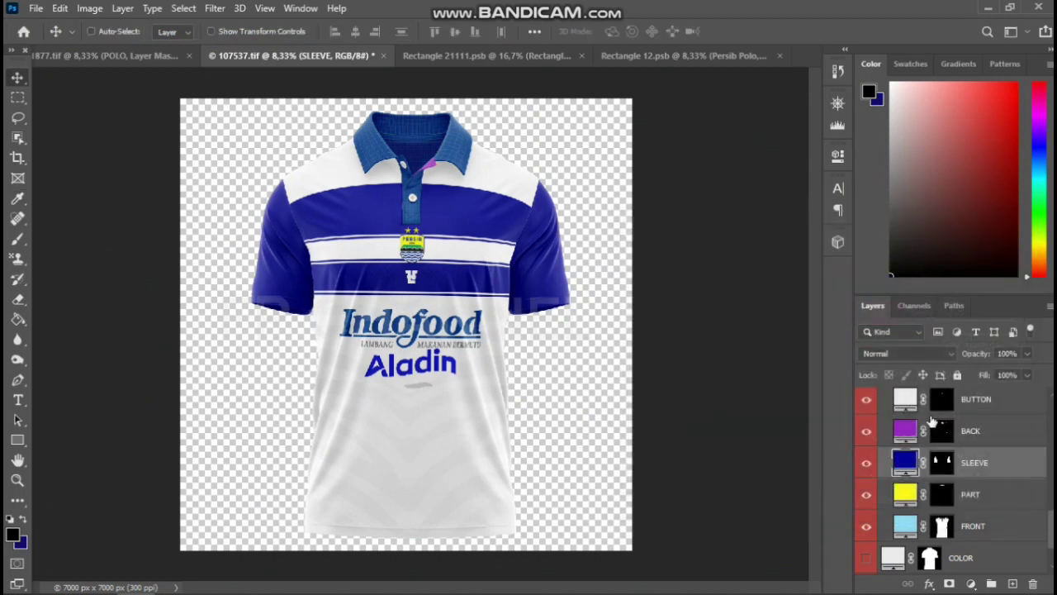
pyautogui.scroll(2, 950, 446)
pyautogui.scroll(2, 950, 446)
pyautogui.scroll(2, 949, 446)
pyautogui.scroll(2, 950, 446)
pyautogui.scroll(1, 950, 447)
pyautogui.scroll(2, 950, 447)
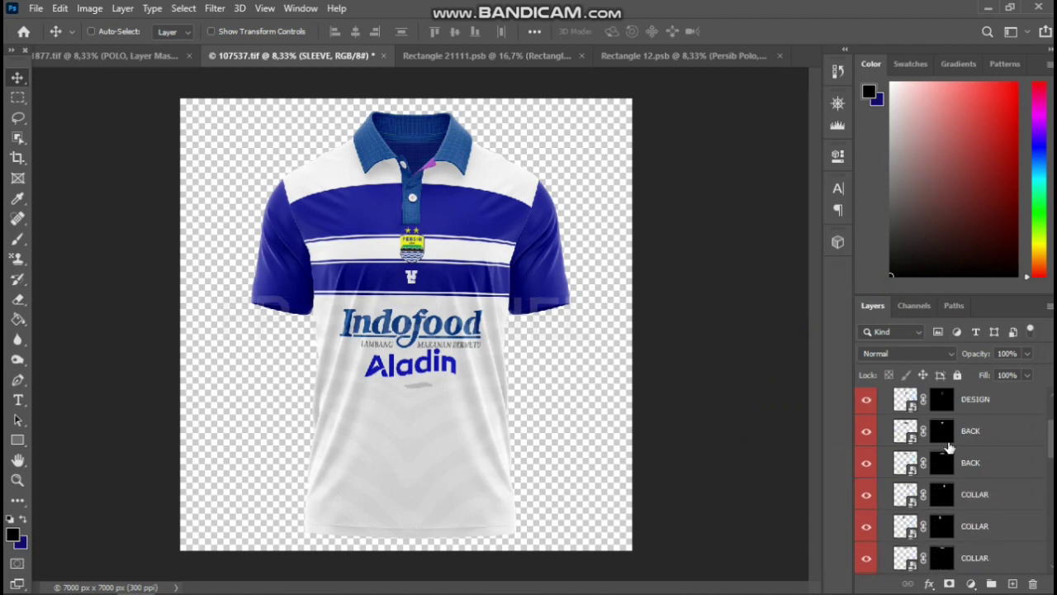
pyautogui.scroll(1, 950, 446)
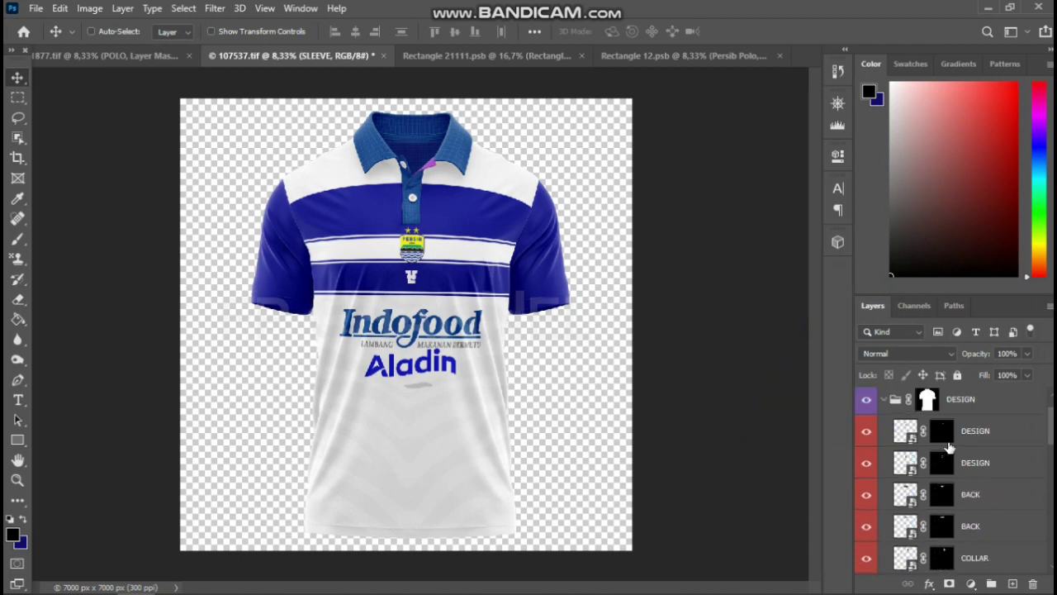
pyautogui.scroll(-2, 950, 447)
pyautogui.scroll(-2, 950, 446)
pyautogui.scroll(-2, 950, 447)
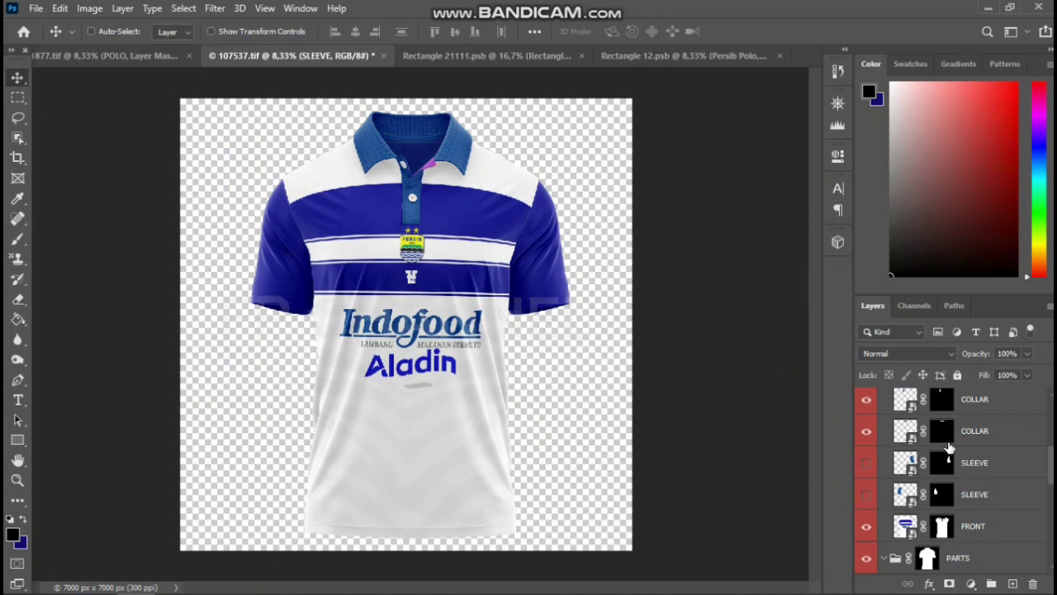
pyautogui.scroll(-2, 950, 447)
pyautogui.scroll(-1, 950, 447)
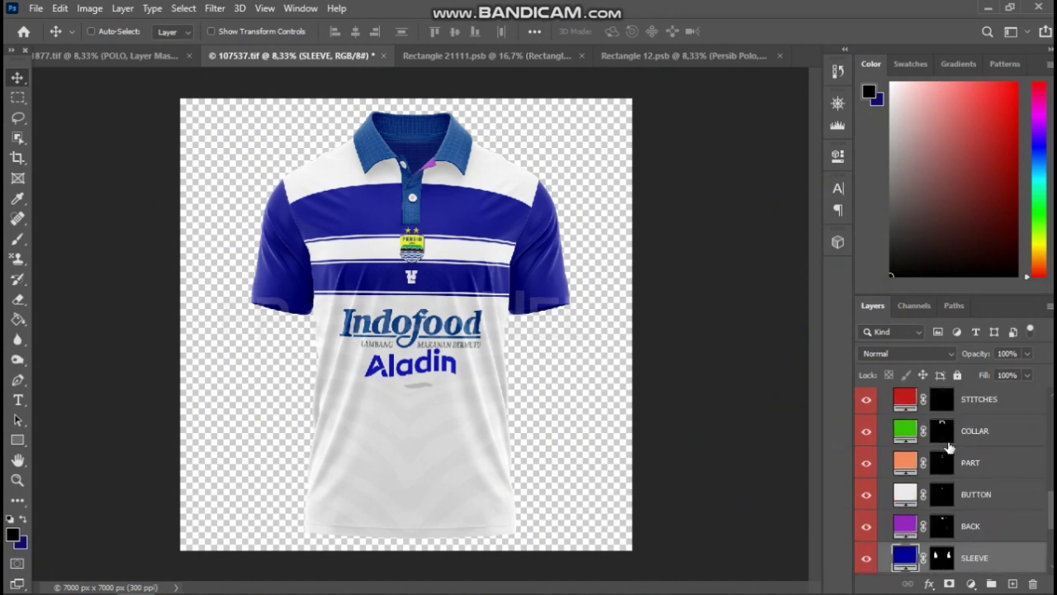
pyautogui.scroll(-1, 949, 447)
pyautogui.scroll(-1, 950, 447)
pyautogui.scroll(-1, 950, 447)
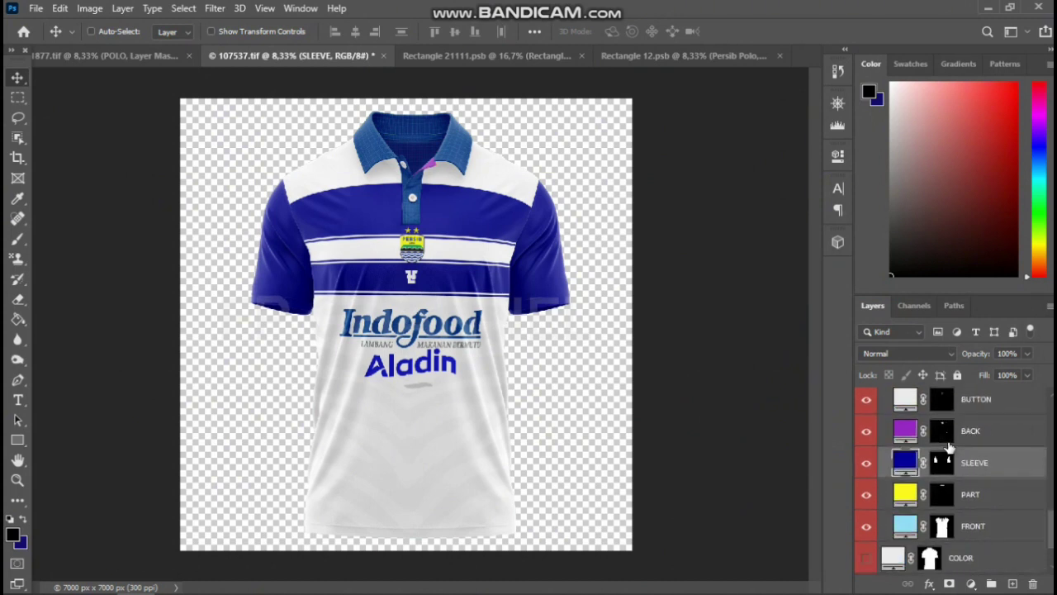
pyautogui.scroll(-2, 950, 447)
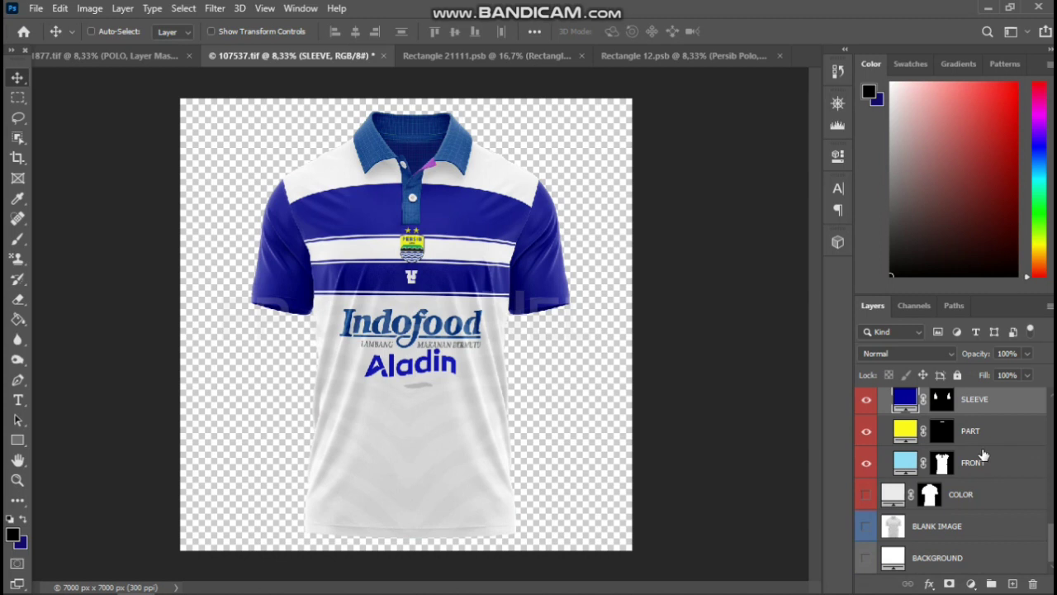
pyautogui.scroll(1, 944, 445)
pyautogui.scroll(3, 944, 444)
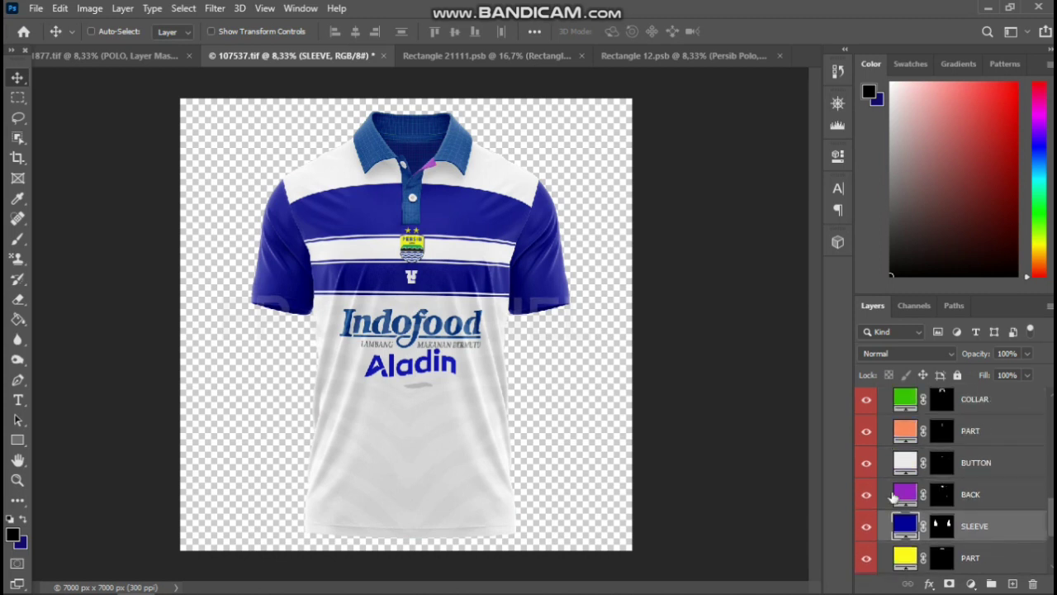
# Change the purple BACK fill layer's colour to hex 030095 in the Color Picker.
pyautogui.doubleClick(909, 494)
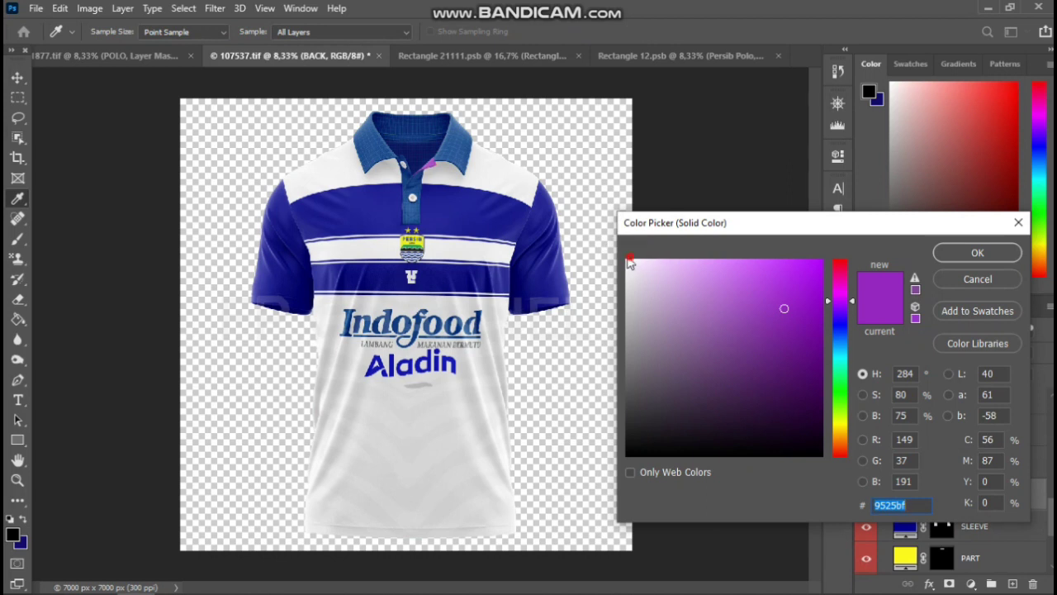
pyautogui.click(629, 265)
pyautogui.moveTo(628, 265); pyautogui.dragTo(623, 253)
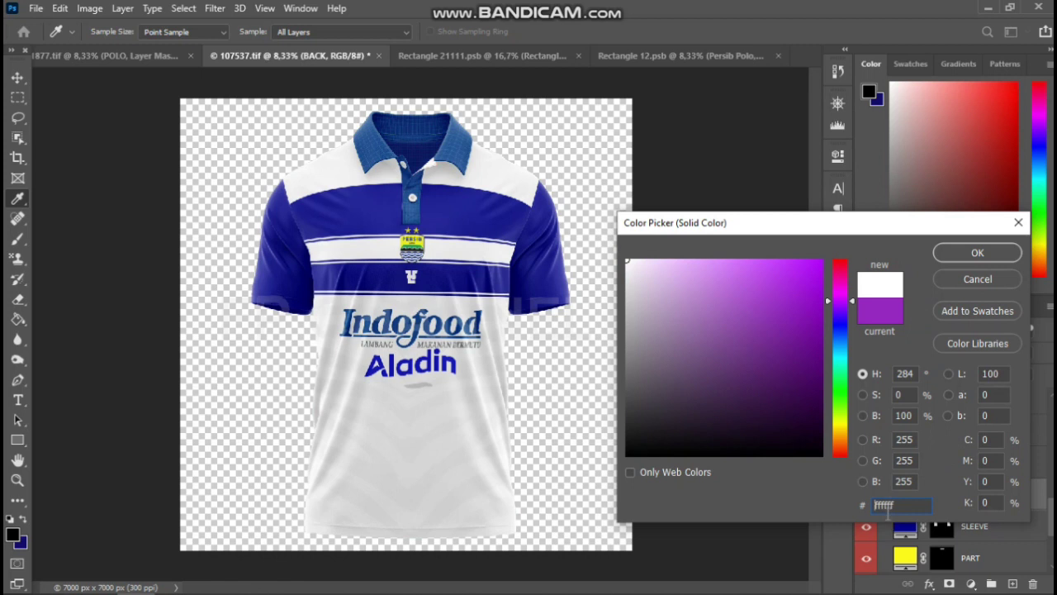
pyautogui.write('030095')
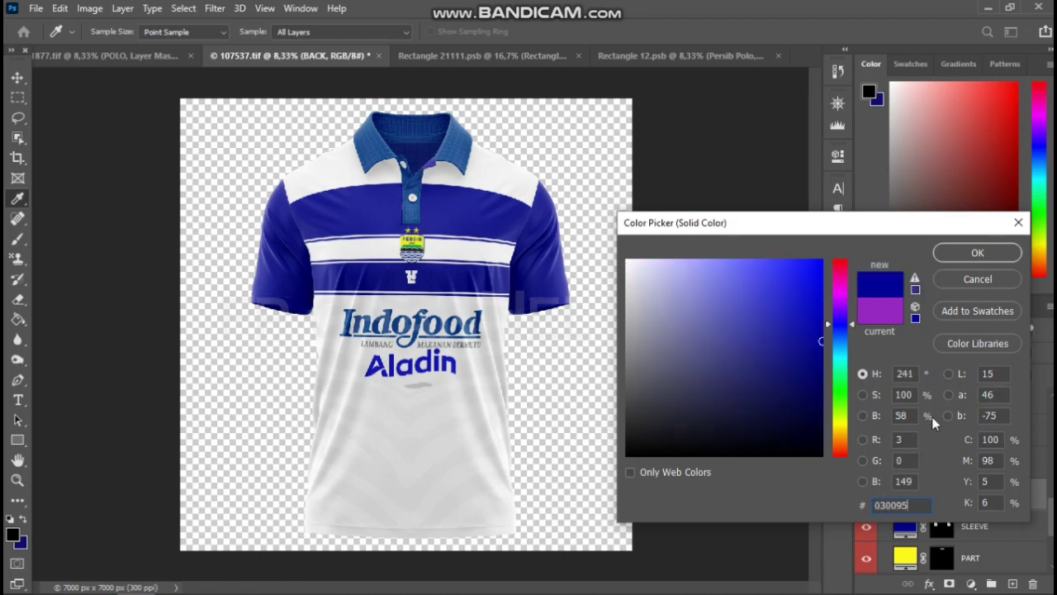
pyautogui.click(965, 252)
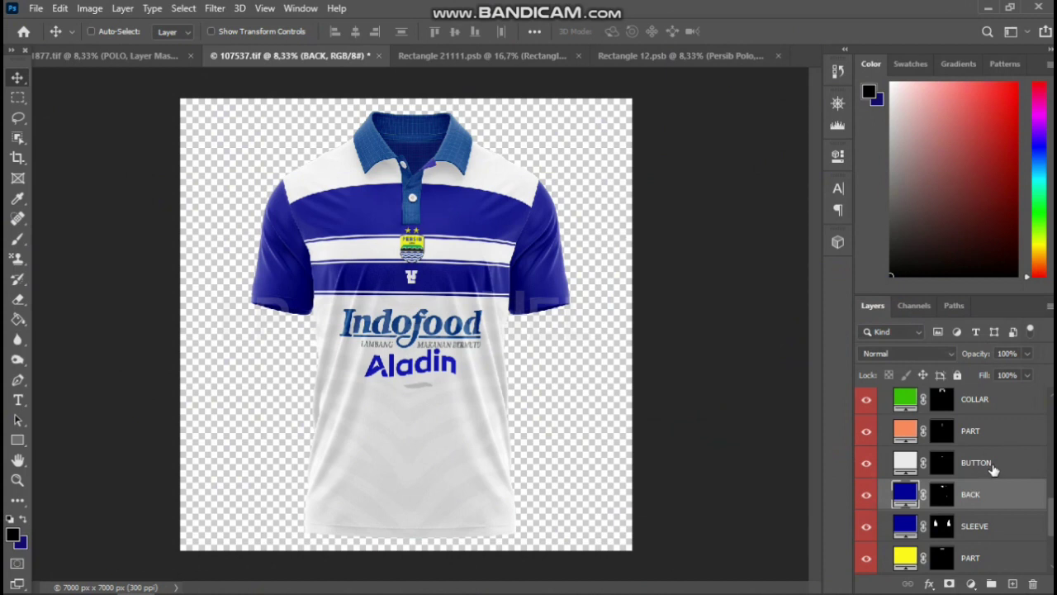
pyautogui.scroll(3, 966, 472)
pyautogui.scroll(-2, 968, 469)
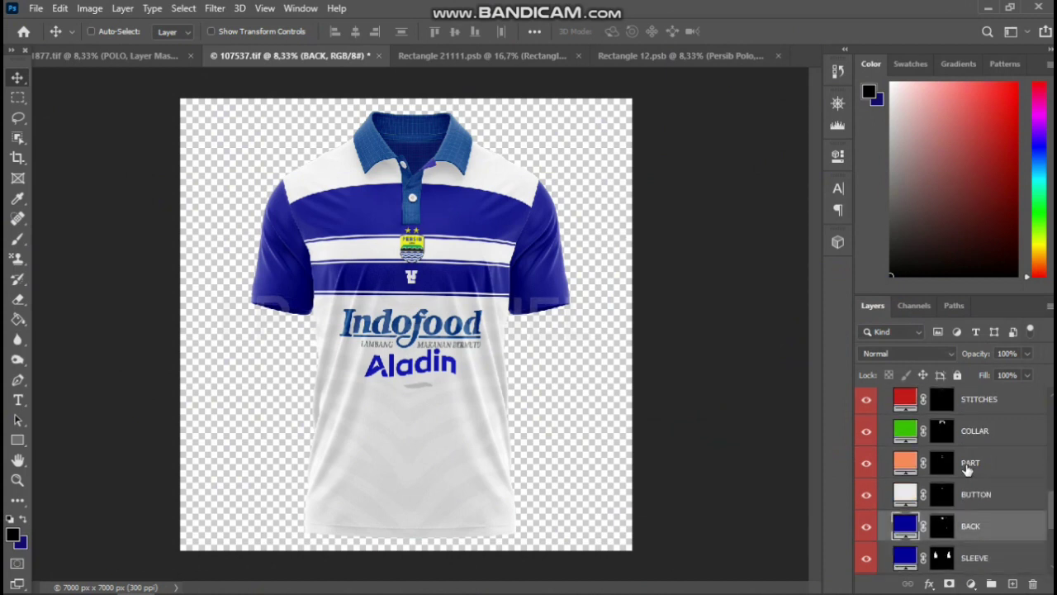
pyautogui.scroll(2, 968, 469)
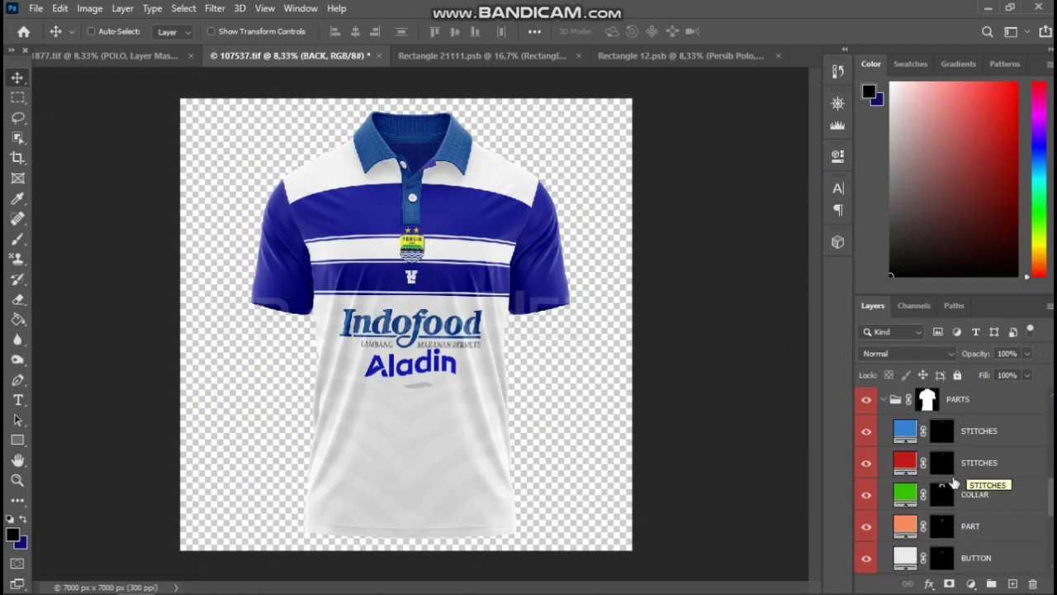
pyautogui.scroll(2, 903, 494)
pyautogui.scroll(2, 904, 493)
pyautogui.scroll(2, 903, 489)
pyautogui.scroll(2, 902, 485)
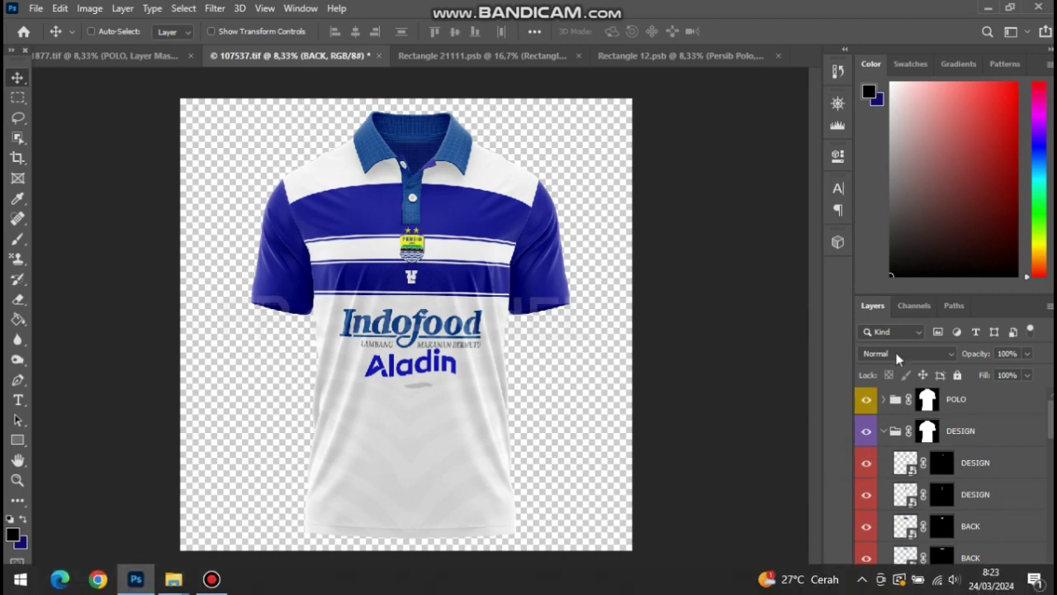
# Hide both DESIGN layers and the two BACK layers in the Layers panel.
pyautogui.moveTo(866, 462); pyautogui.dragTo(867, 495)
pyautogui.click(866, 525)
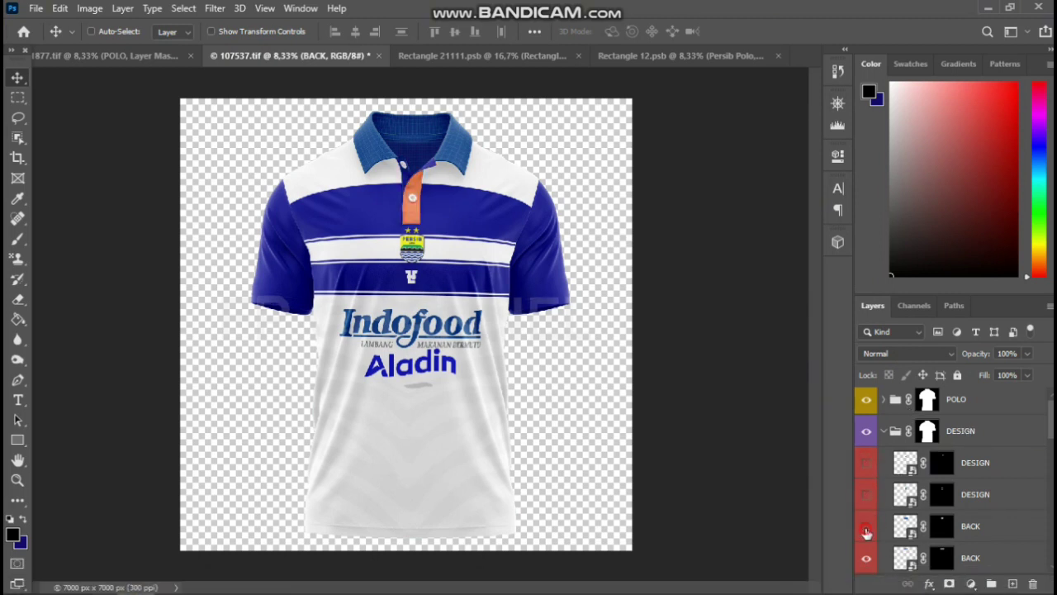
pyautogui.scroll(-2, 898, 516)
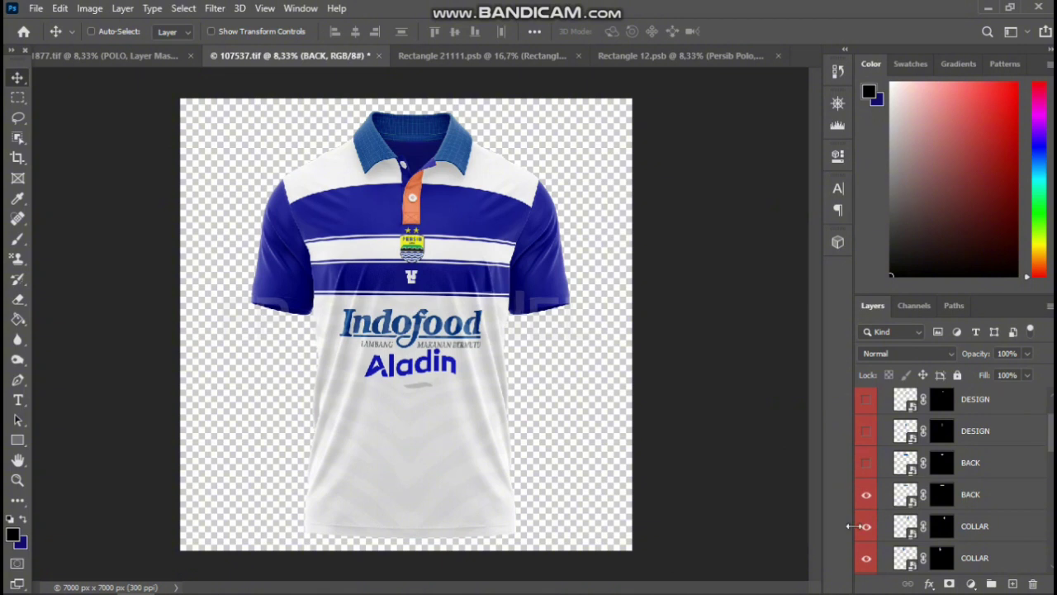
pyautogui.click(867, 494)
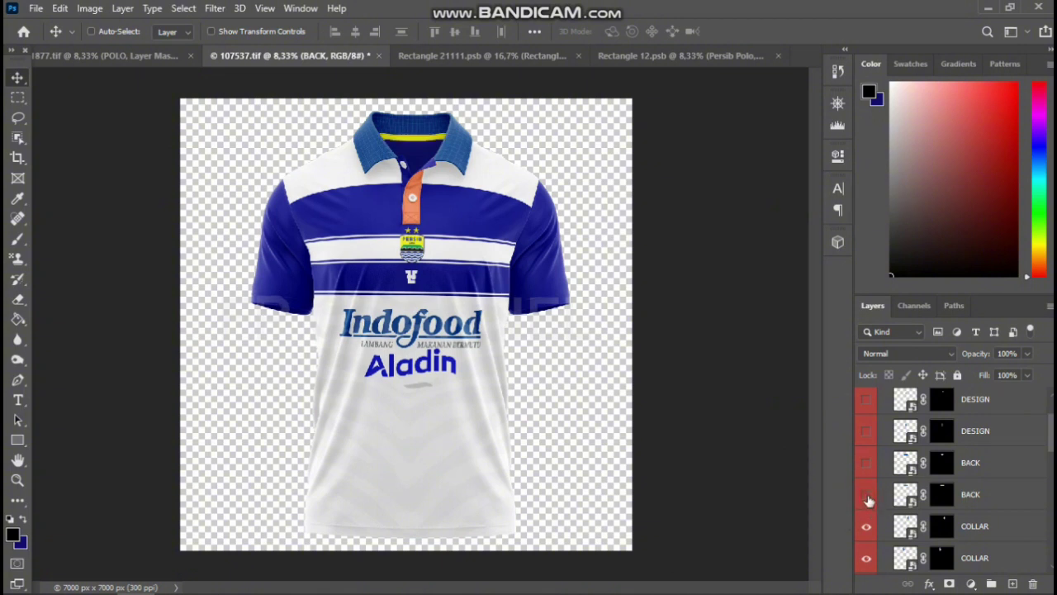
pyautogui.scroll(-2, 890, 488)
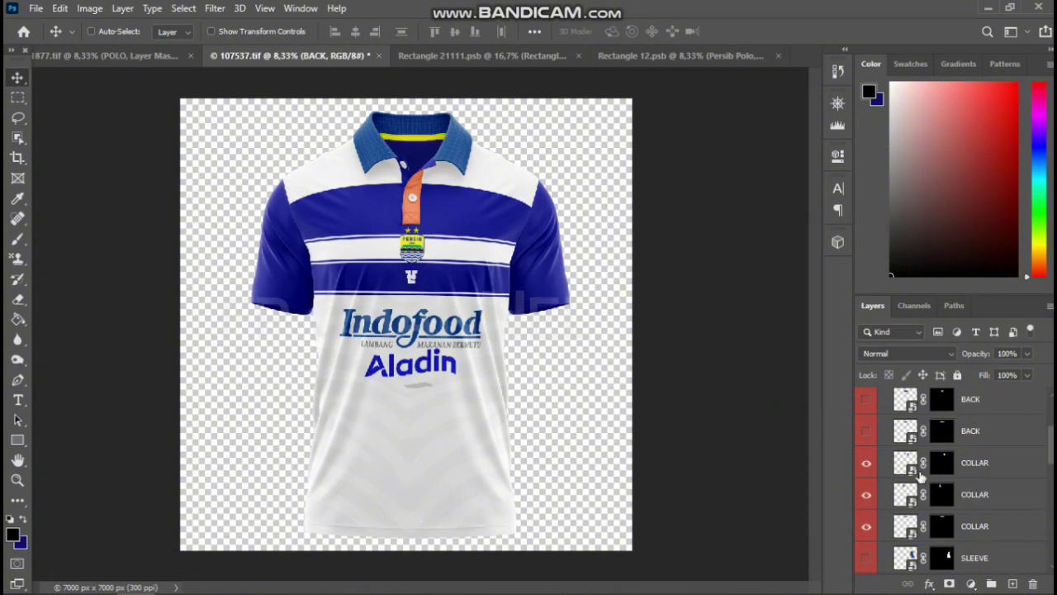
# Hide the three original COLLAR layers so the green collar shows.
pyautogui.click(867, 464)
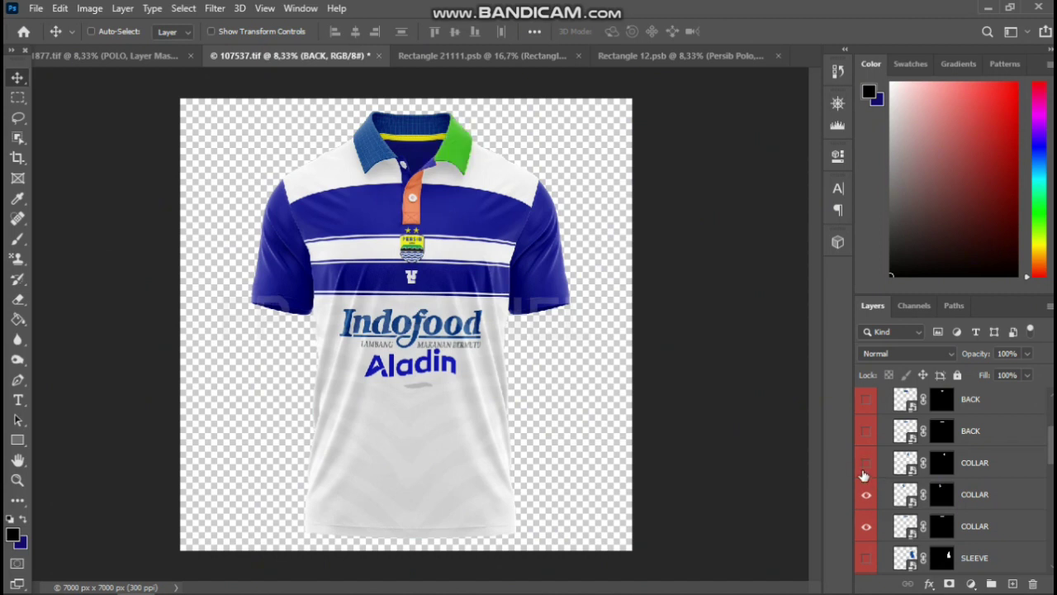
pyautogui.click(866, 527)
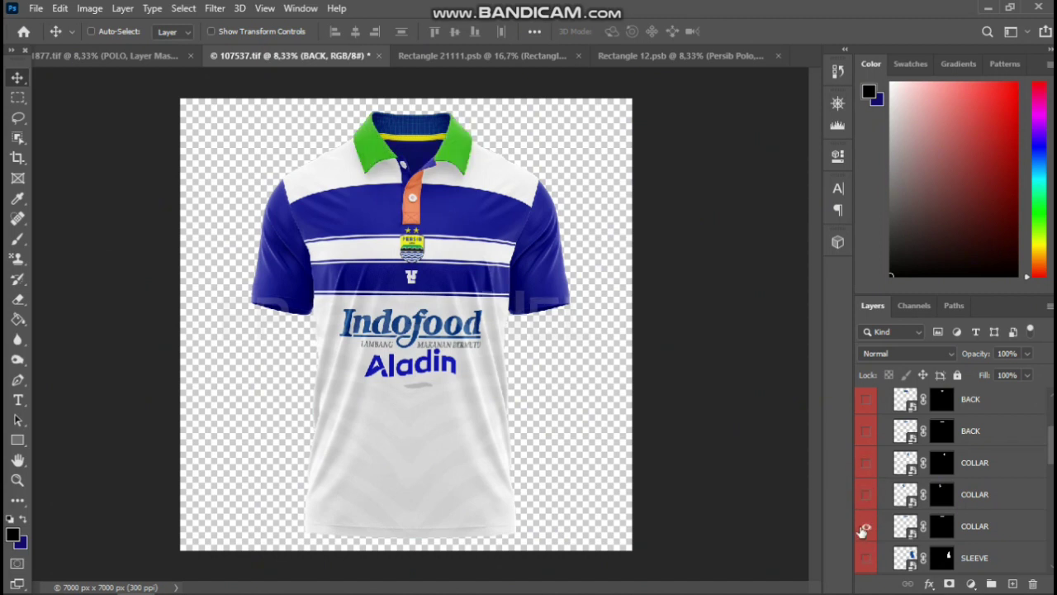
pyautogui.click(868, 526)
pyautogui.scroll(-3, 908, 496)
pyautogui.scroll(-4, 908, 496)
pyautogui.scroll(-3, 911, 498)
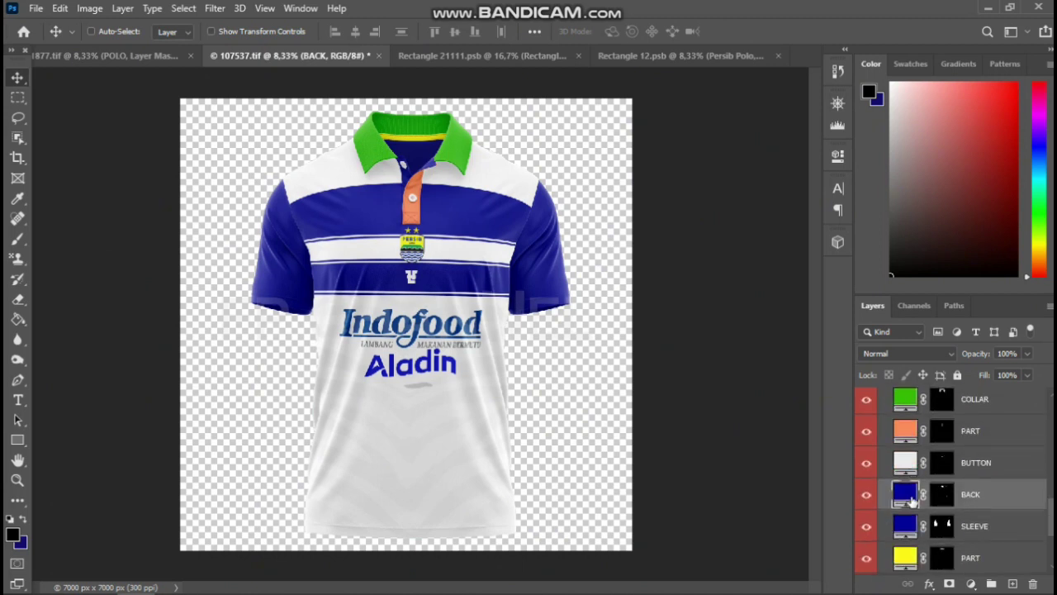
pyautogui.scroll(2, 911, 499)
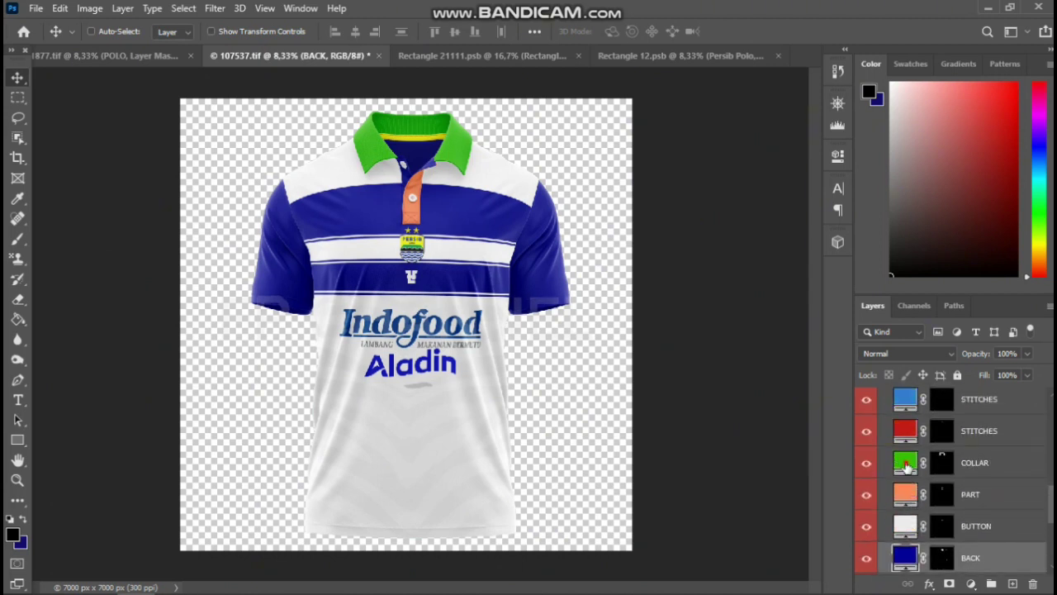
# Set the COLLAR fill layer colour to navy 030095.
pyautogui.doubleClick(905, 462)
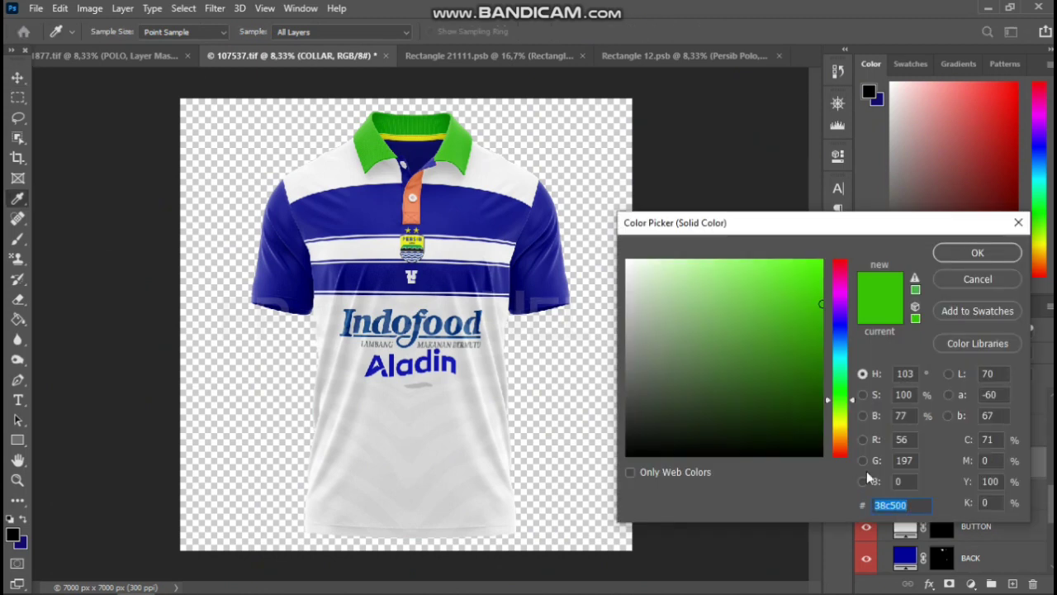
pyautogui.write('030095')
pyautogui.click(961, 255)
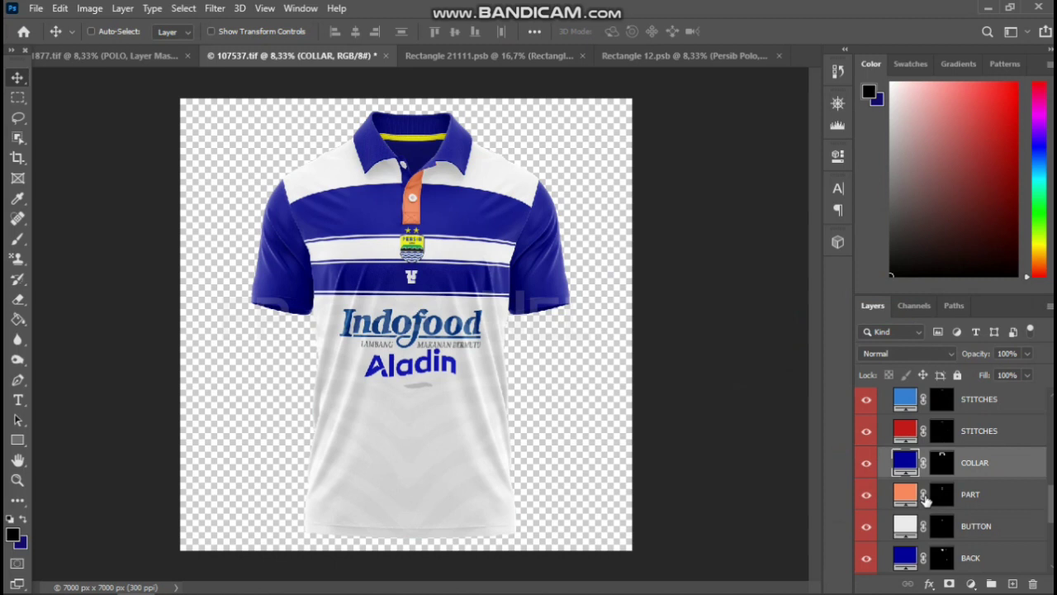
# Set the PART placket fill layer colour to navy 030095.
pyautogui.doubleClick(906, 495)
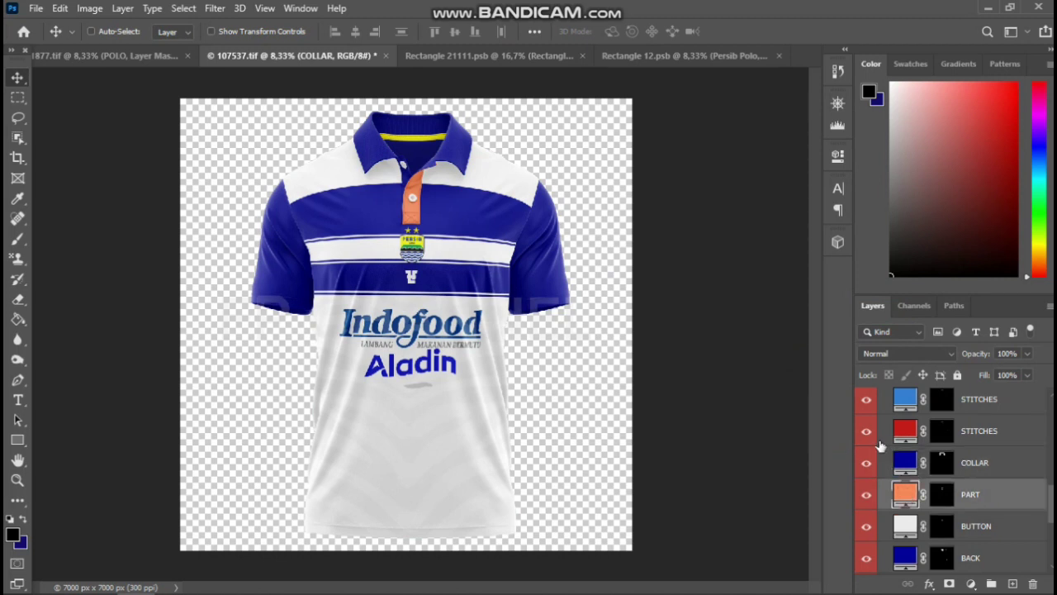
pyautogui.write('030095')
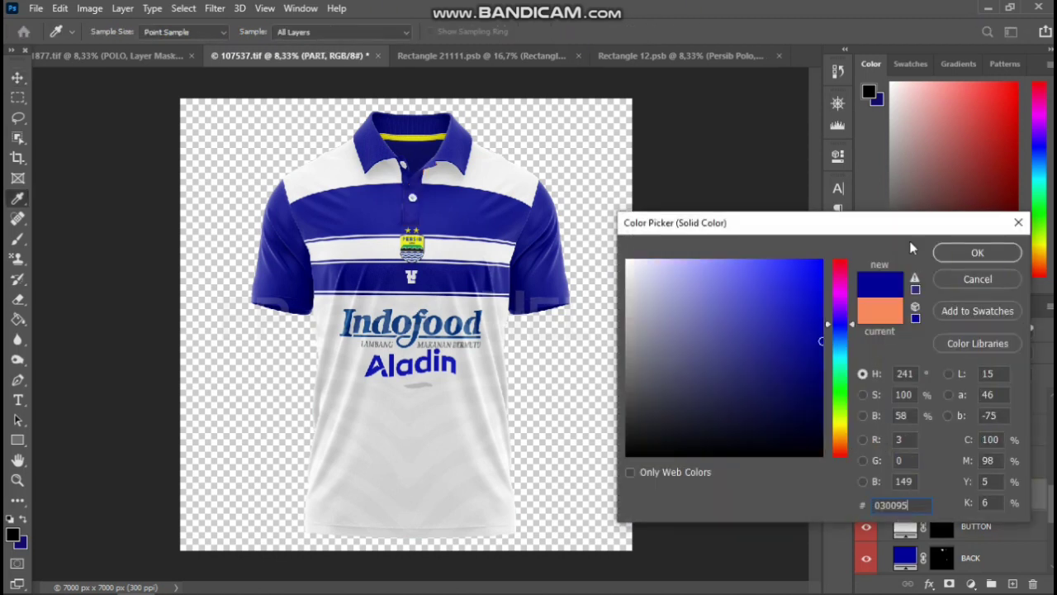
pyautogui.click(971, 256)
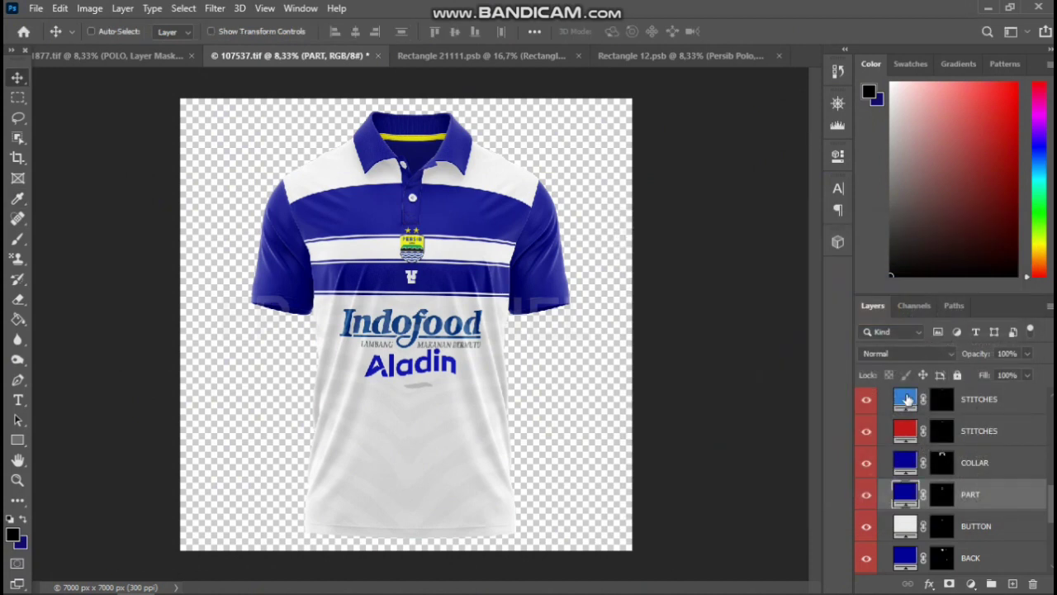
# Hide the blue and red STITCHES layers on the front polo.
pyautogui.click(867, 402)
pyautogui.scroll(2, 869, 405)
pyautogui.scroll(-1, 885, 464)
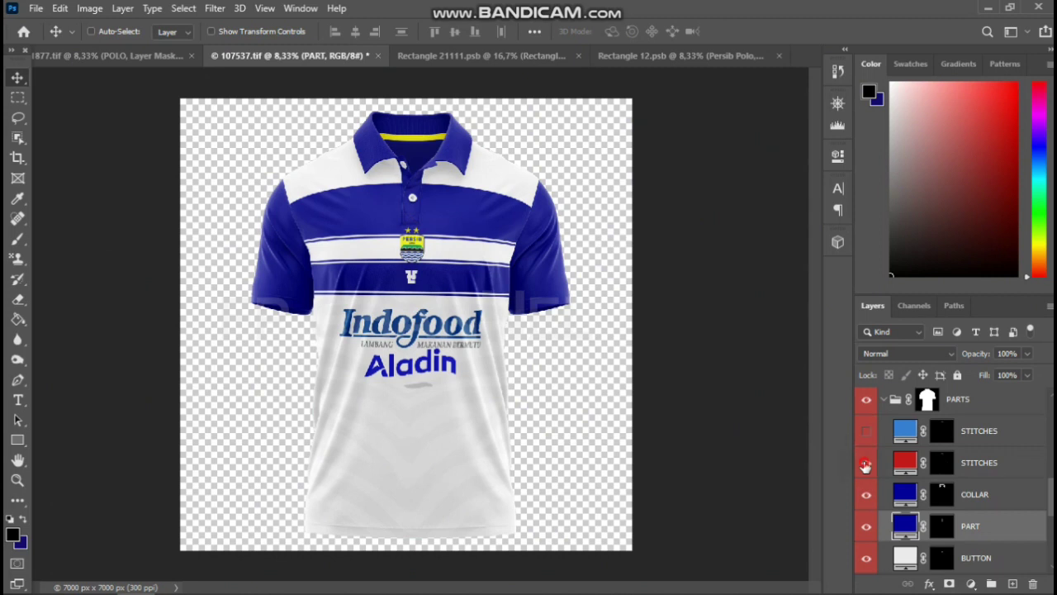
pyautogui.click(868, 467)
pyautogui.click(868, 468)
# Hide the FRONT layer and zoom in to check the navy collar and placket.
pyautogui.scroll(-1, 975, 487)
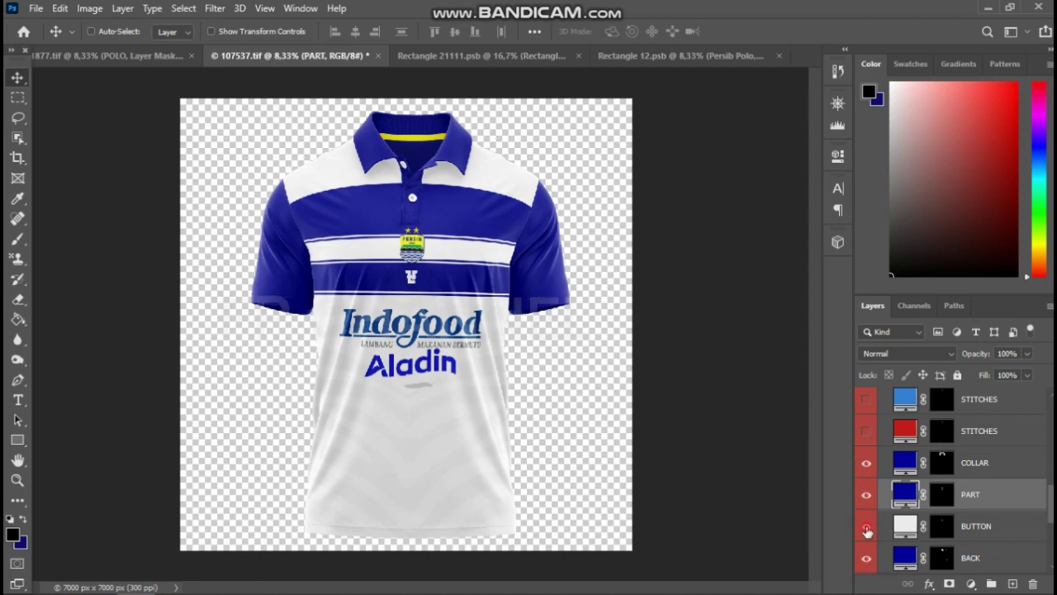
pyautogui.scroll(-1, 980, 488)
pyautogui.scroll(-2, 979, 488)
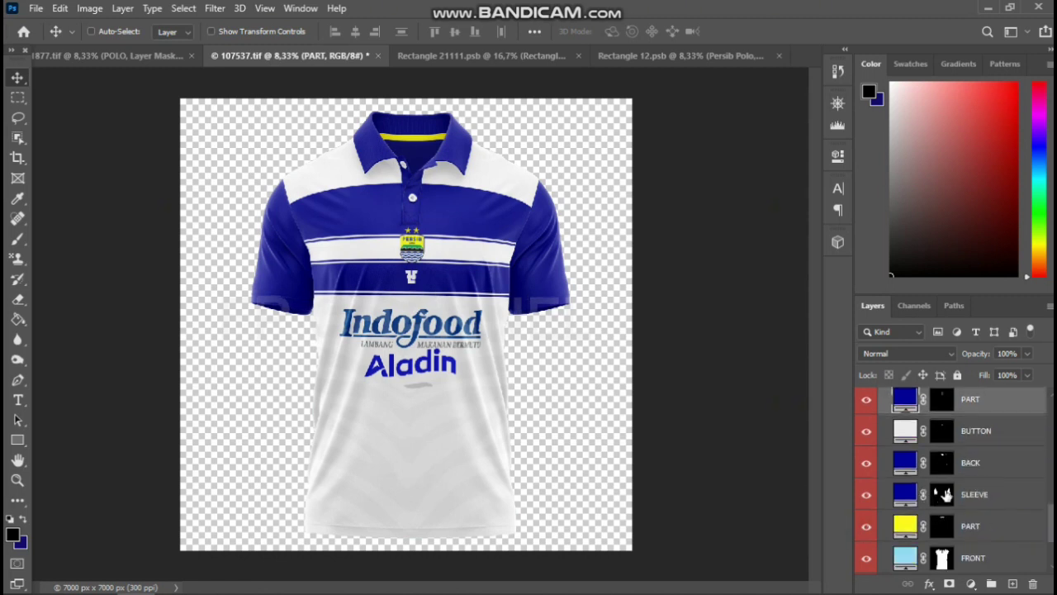
pyautogui.scroll(-2, 946, 494)
pyautogui.scroll(-2, 946, 492)
pyautogui.scroll(-1, 948, 483)
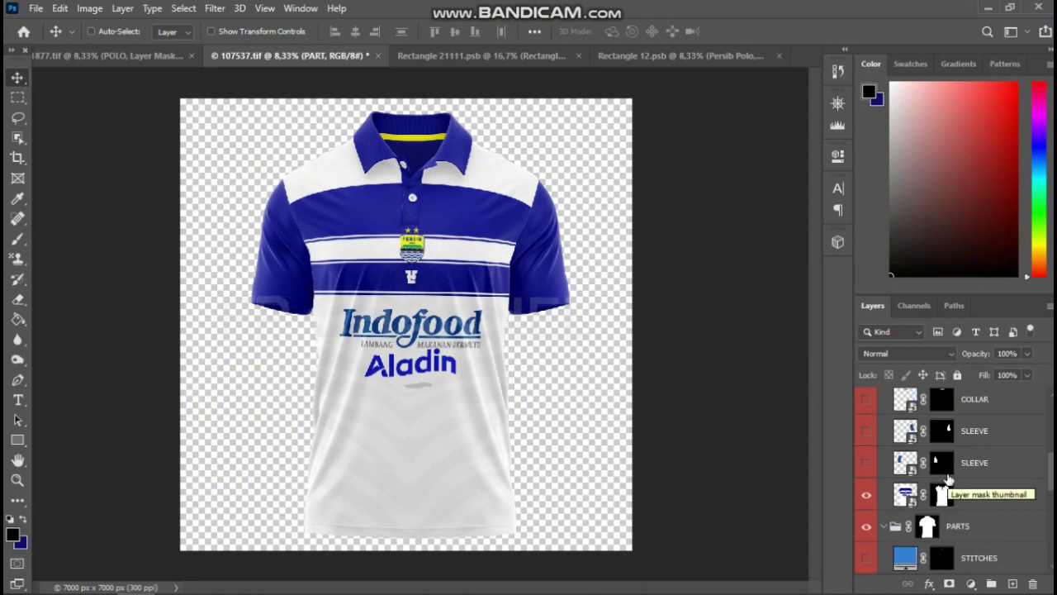
pyautogui.scroll(2, 947, 479)
pyautogui.scroll(1, 948, 479)
pyautogui.scroll(1, 948, 479)
pyautogui.scroll(1, 947, 479)
pyautogui.scroll(1, 947, 479)
pyautogui.scroll(-1, 948, 479)
pyautogui.scroll(-2, 948, 479)
pyautogui.scroll(-1, 948, 479)
pyautogui.scroll(-1, 948, 479)
pyautogui.scroll(-1, 948, 479)
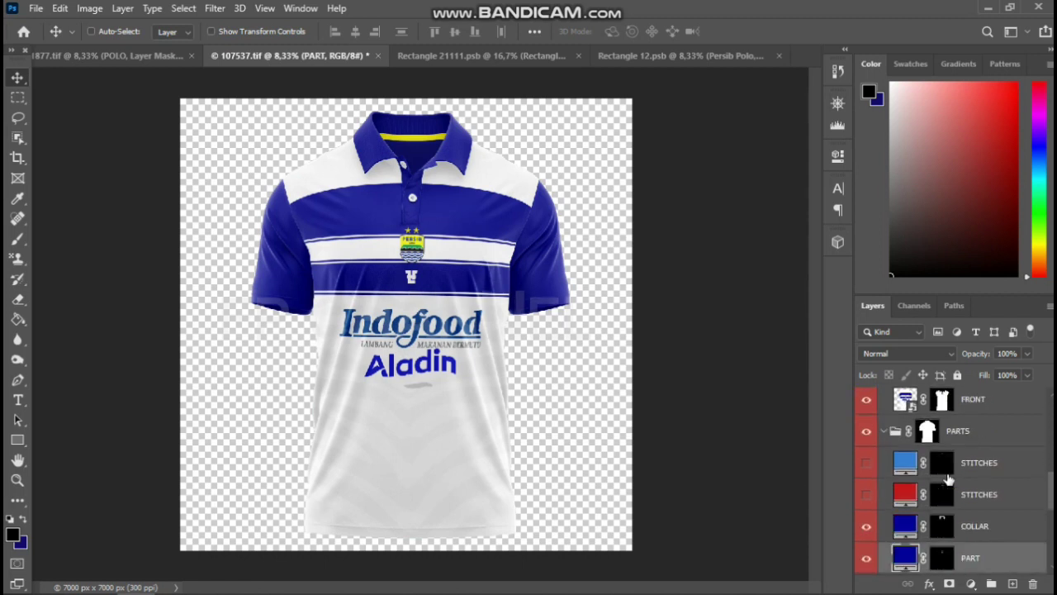
pyautogui.scroll(-2, 947, 479)
pyautogui.scroll(-2, 948, 479)
pyautogui.scroll(-1, 948, 479)
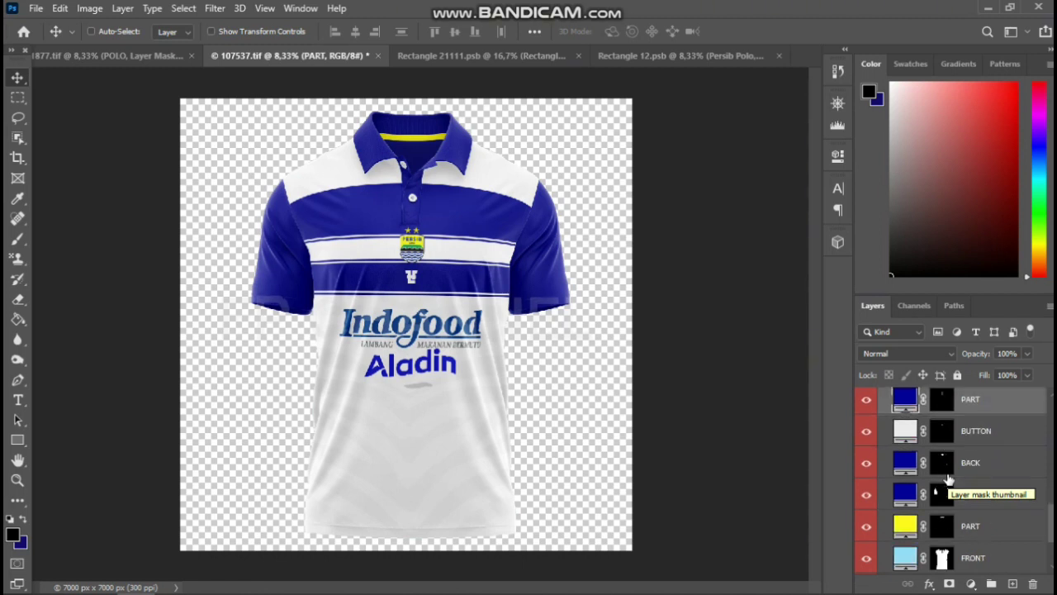
pyautogui.scroll(-2, 947, 479)
pyautogui.click(868, 494)
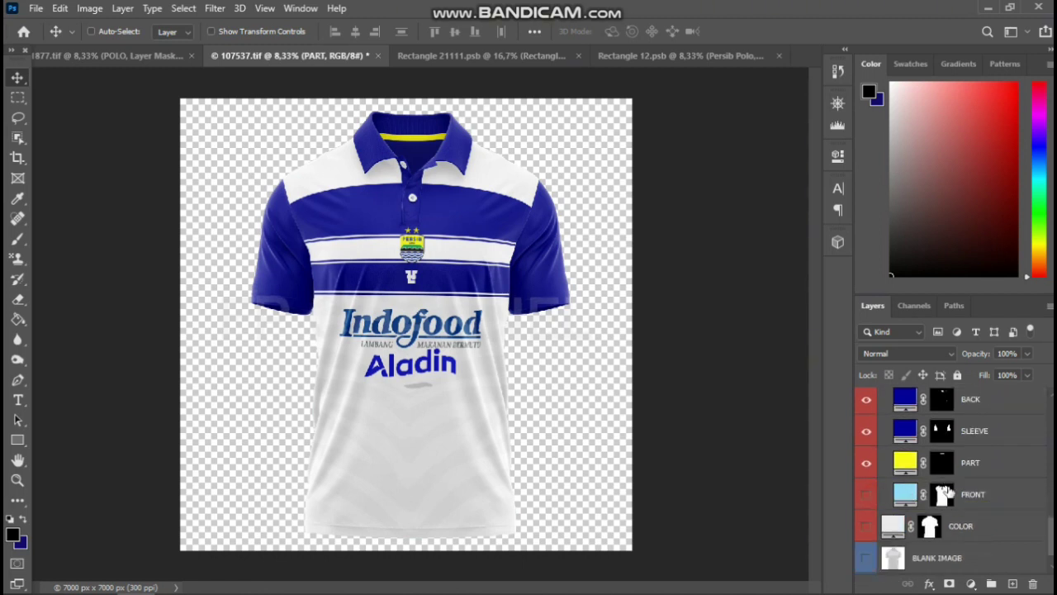
pyautogui.scroll(2, 966, 493)
pyautogui.scroll(3, 967, 493)
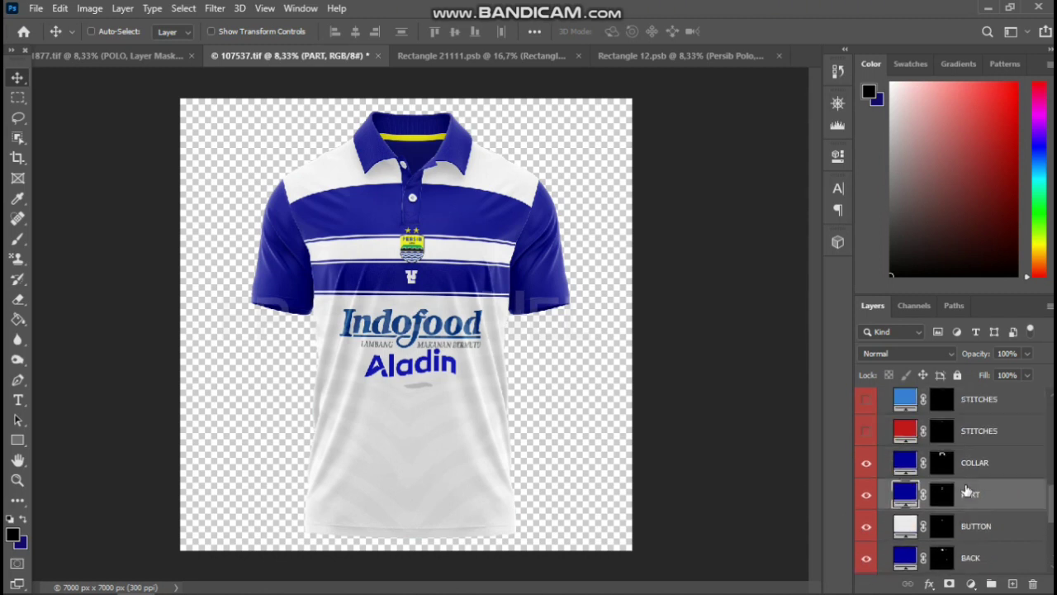
pyautogui.scroll(1, 925, 478)
pyautogui.scroll(1, 925, 477)
pyautogui.scroll(1, 926, 475)
pyautogui.scroll(1, 925, 471)
pyautogui.scroll(1, 925, 471)
pyautogui.scroll(1, 925, 471)
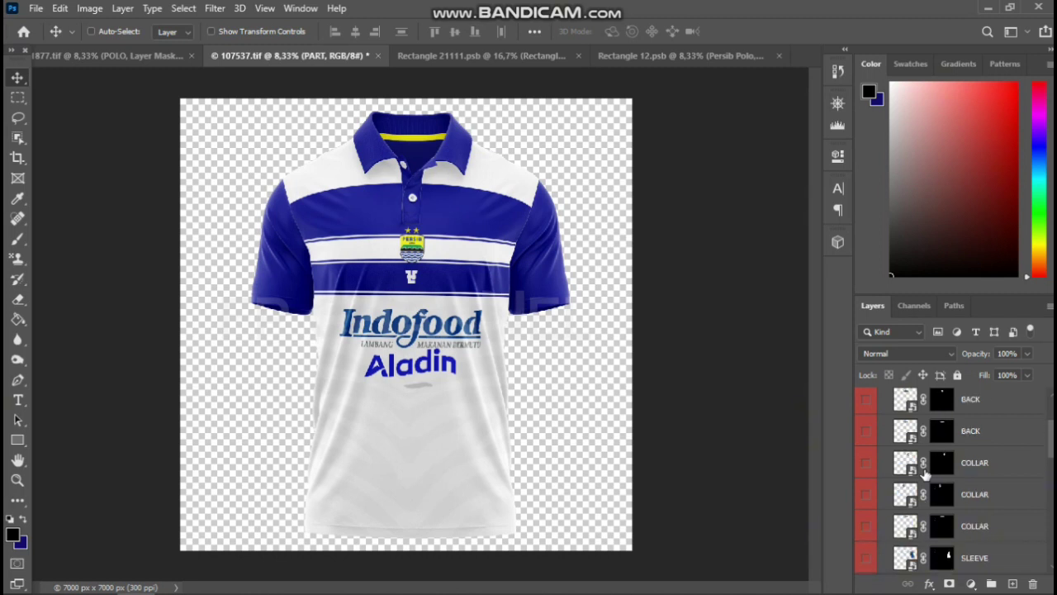
pyautogui.scroll(3, 925, 471)
pyautogui.scroll(-3, 925, 471)
pyautogui.scroll(-2, 917, 488)
pyautogui.scroll(-2, 900, 504)
pyautogui.scroll(-2, 876, 529)
pyautogui.scroll(-1, 883, 527)
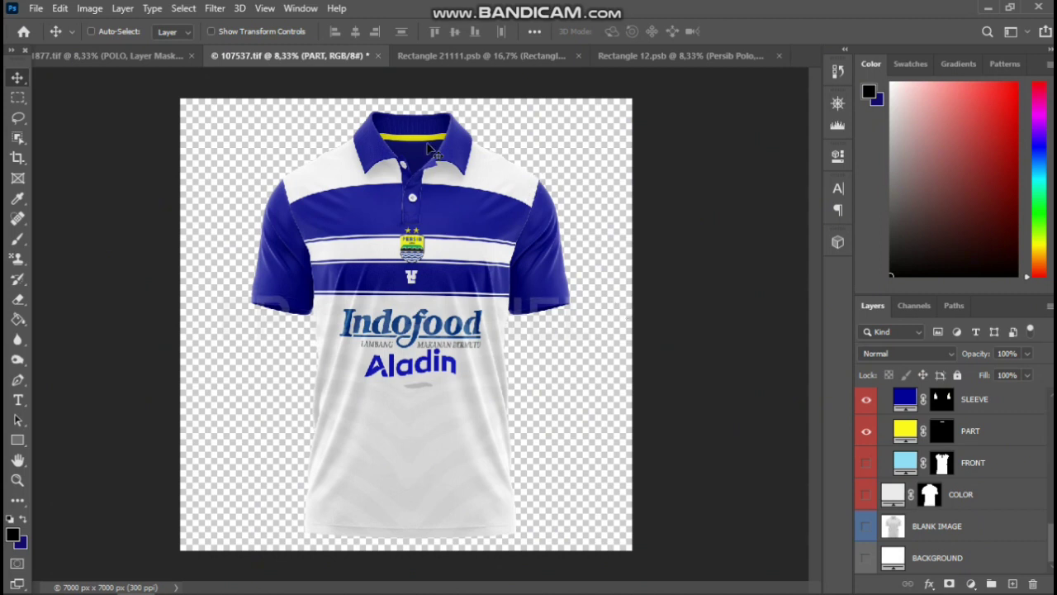
pyautogui.hotkey('ctrl', '+')
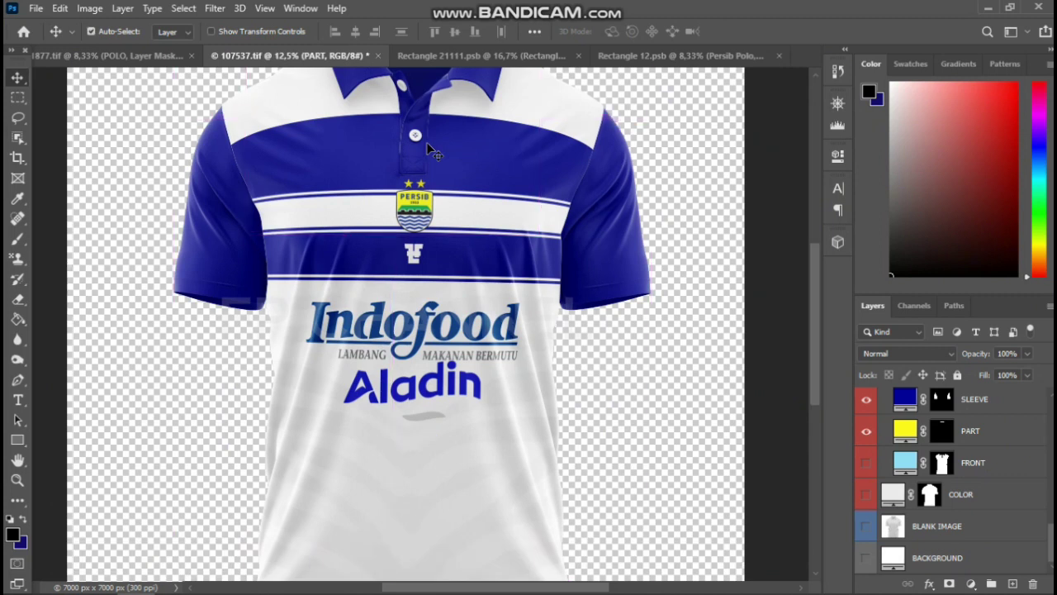
pyautogui.hotkey('ctrl', '-')
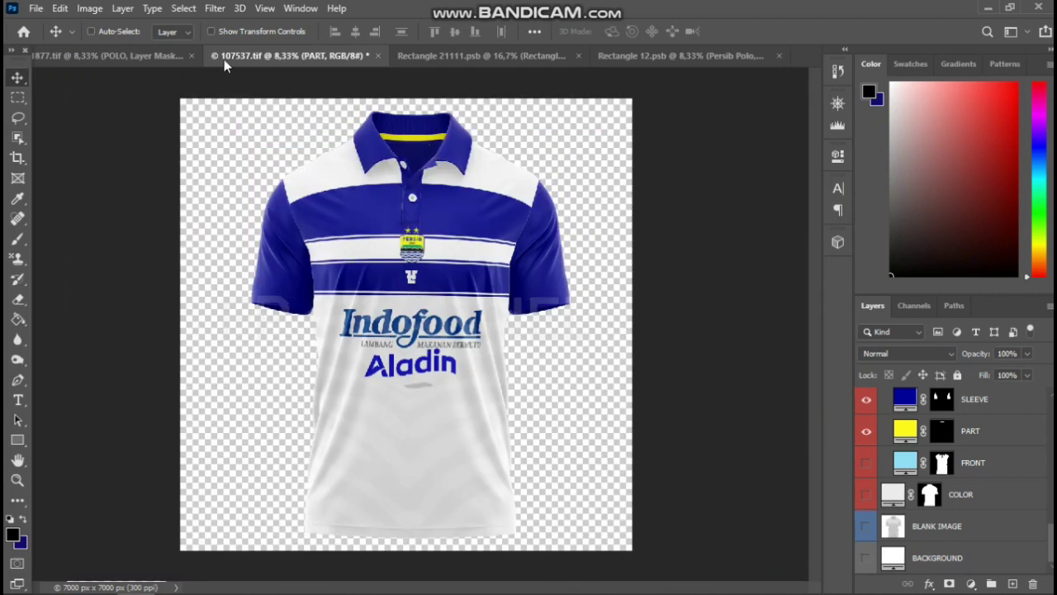
# Switch to the back-view polo document and expand its DESIGN group.
pyautogui.click(120, 56)
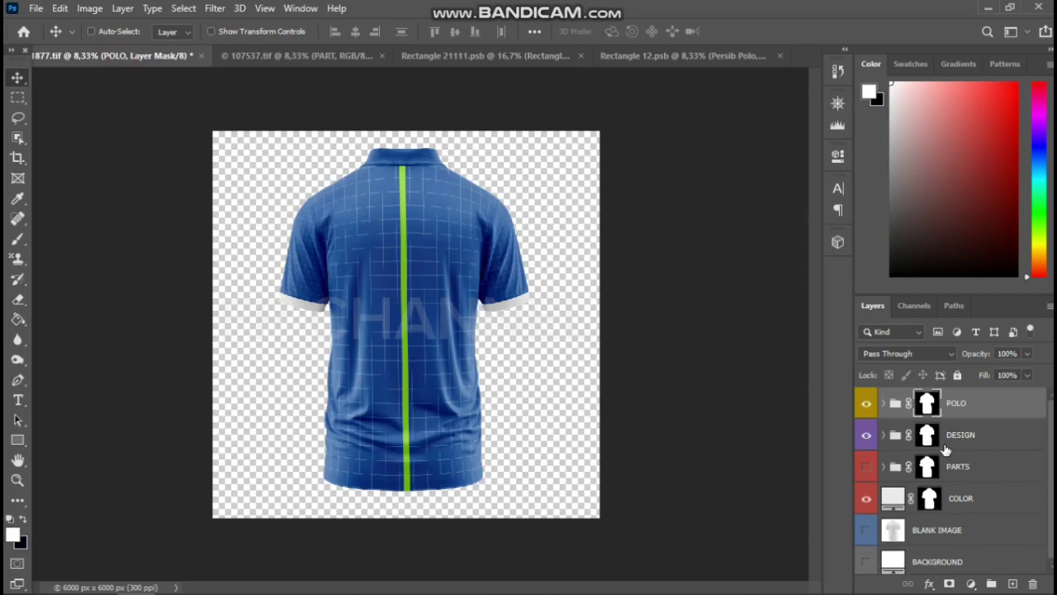
pyautogui.scroll(-1, 934, 442)
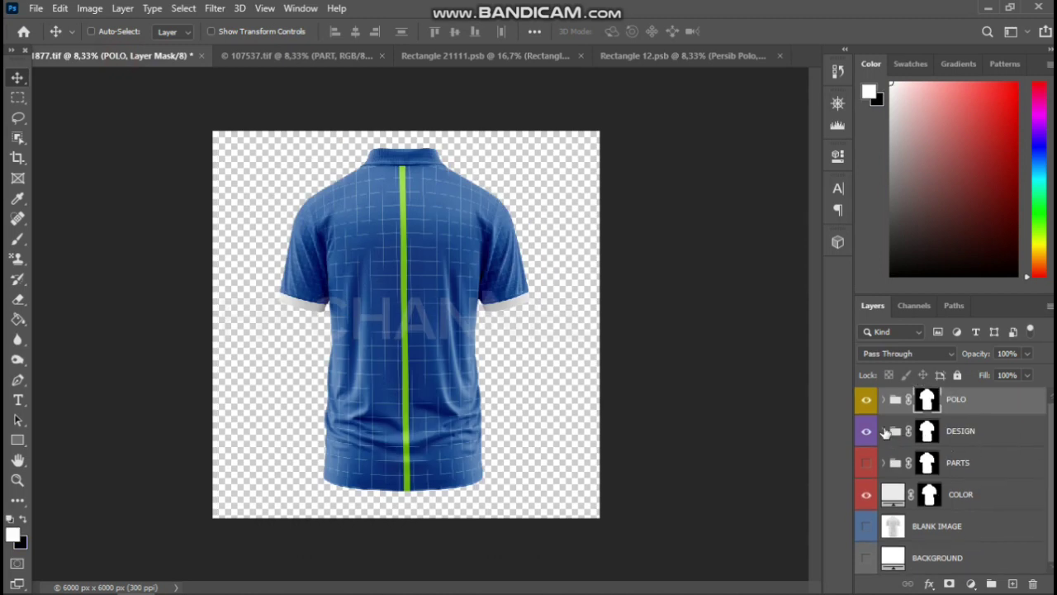
pyautogui.click(884, 431)
pyautogui.scroll(-3, 991, 493)
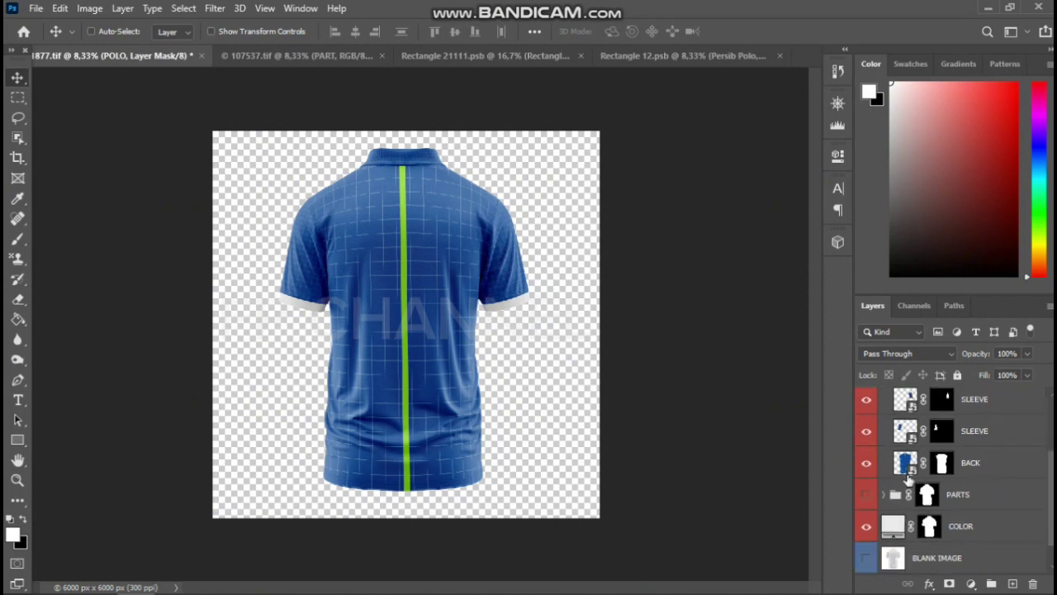
# Open the back design smart object and place-embed the Back Persib image.
pyautogui.doubleClick(914, 469)
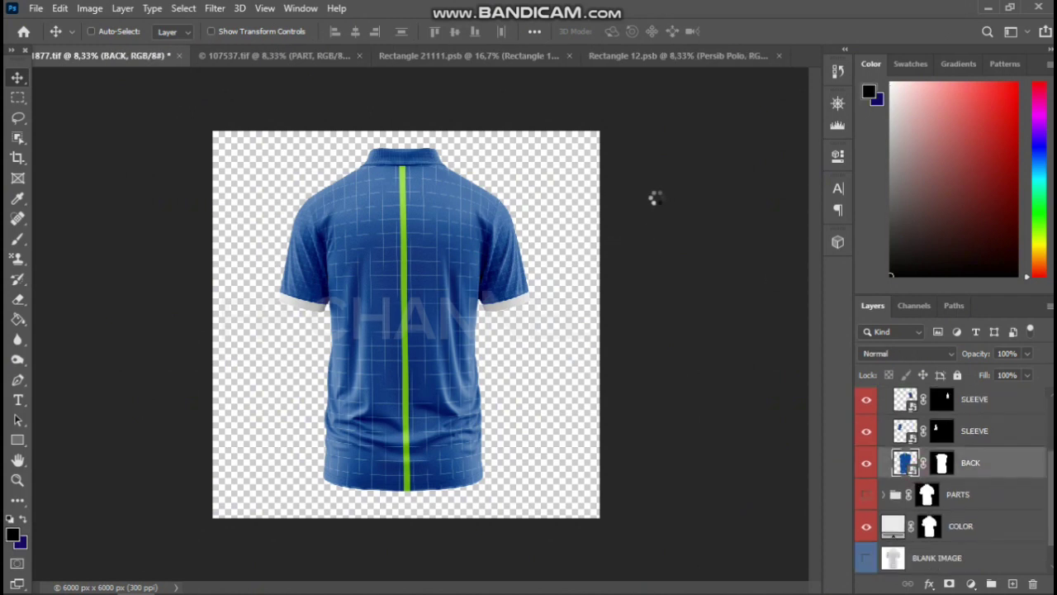
pyautogui.click(37, 8)
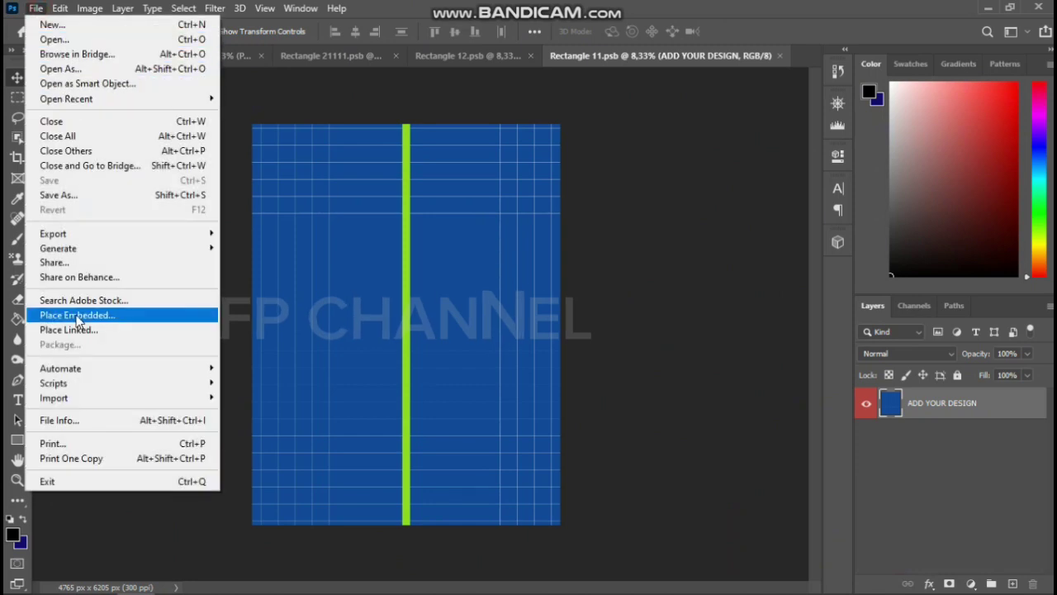
pyautogui.click(79, 316)
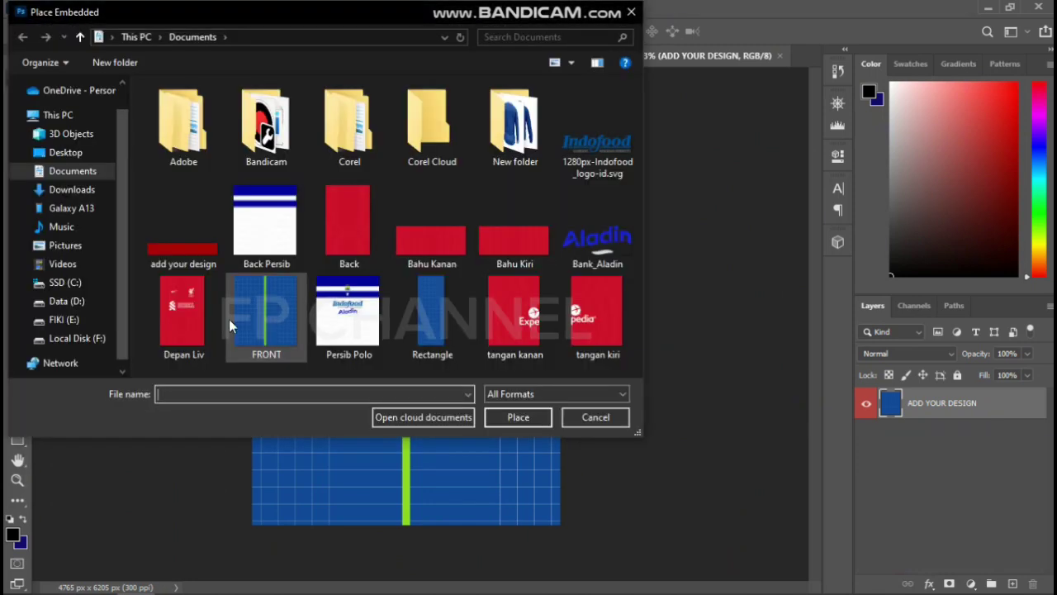
pyautogui.click(283, 216)
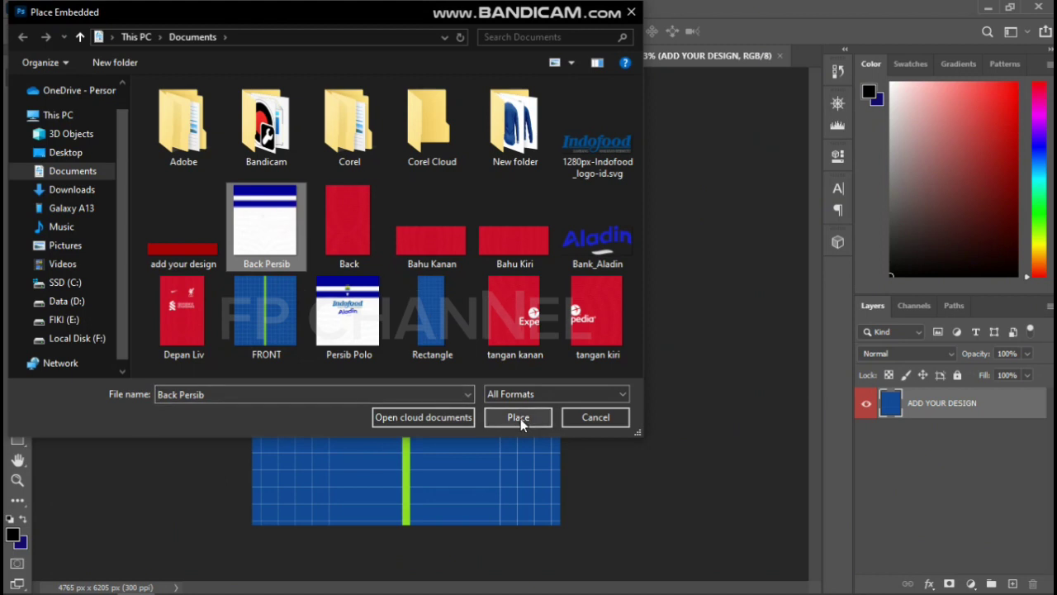
pyautogui.click(519, 417)
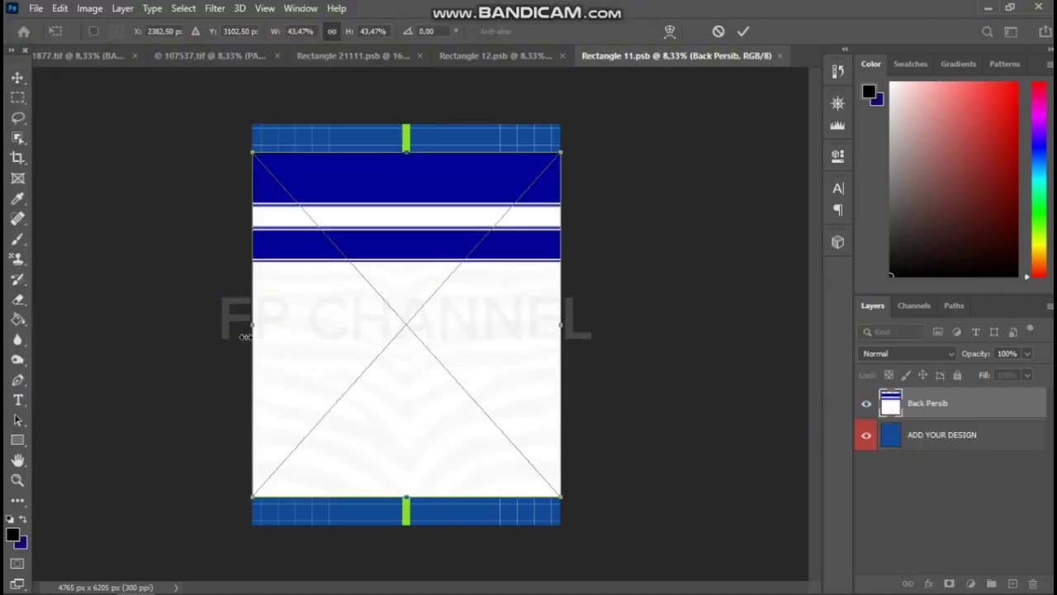
pyautogui.press('Return')
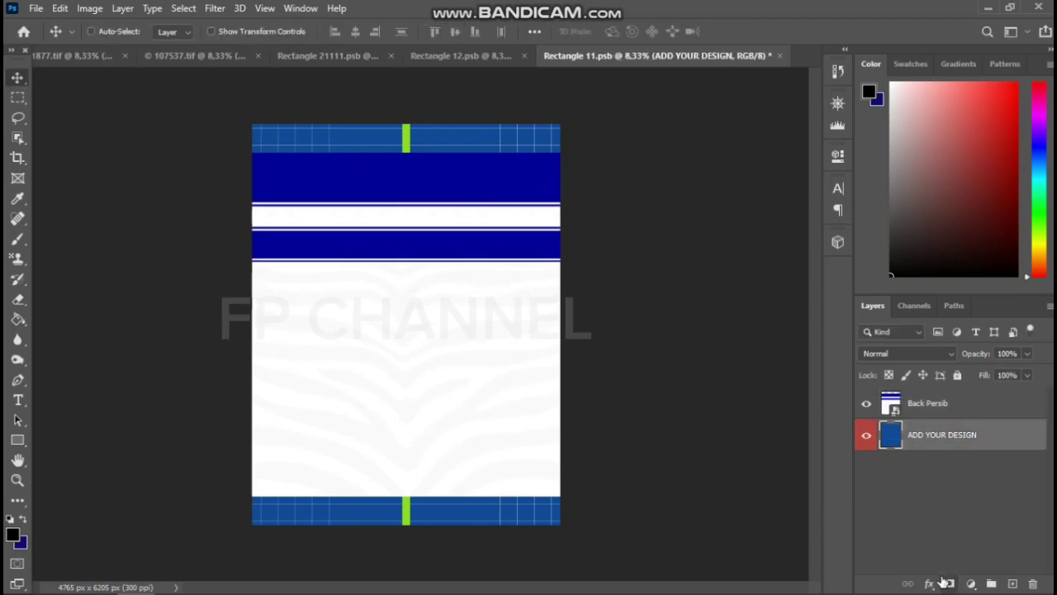
# Add a white Color Overlay to the ADD YOUR DESIGN base layer.
pyautogui.click(930, 583)
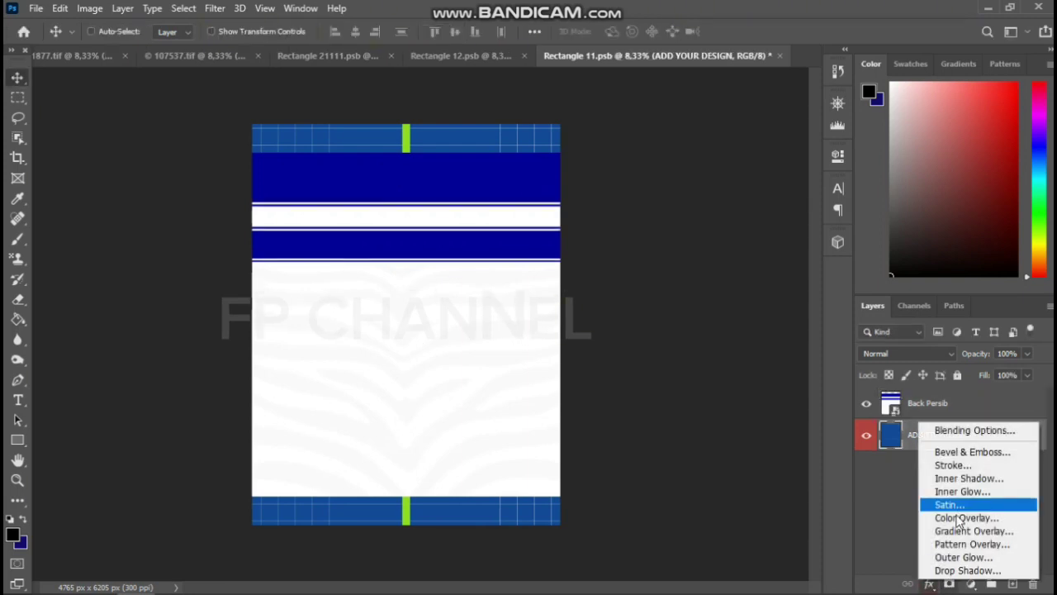
pyautogui.click(956, 518)
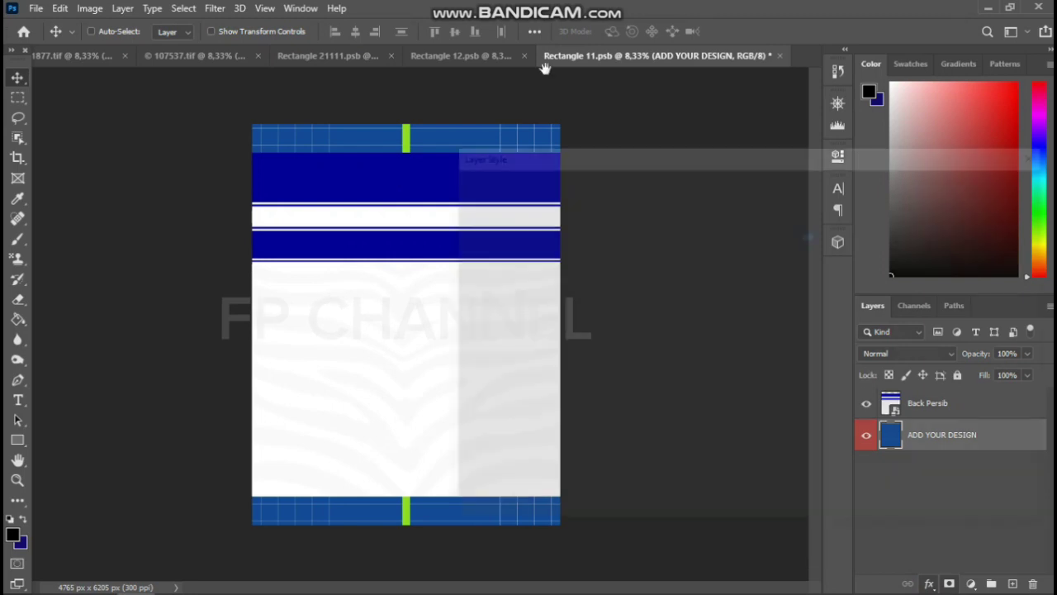
pyautogui.click(968, 188)
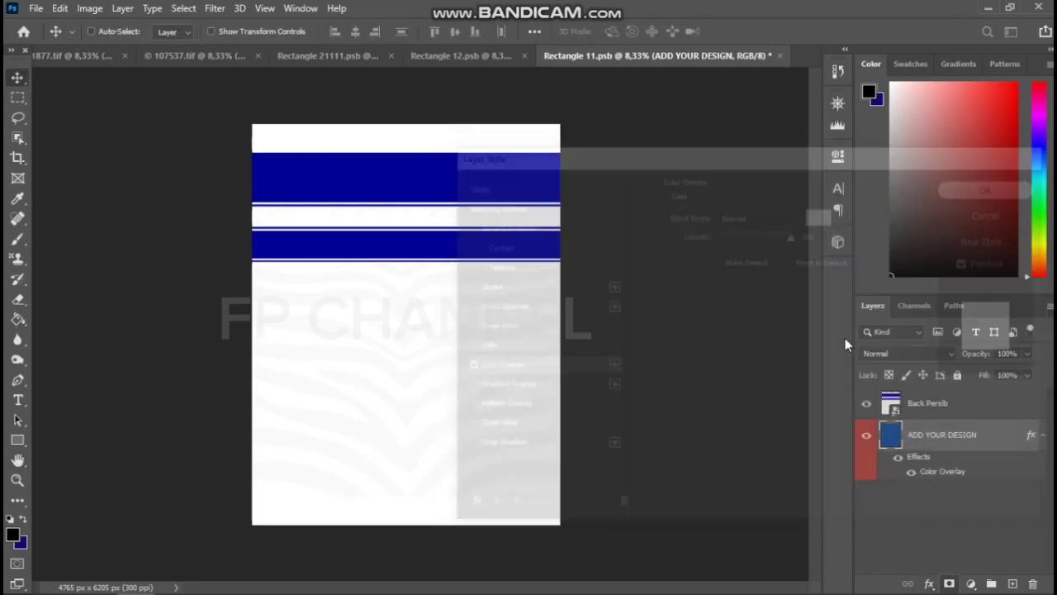
pyautogui.click(942, 407)
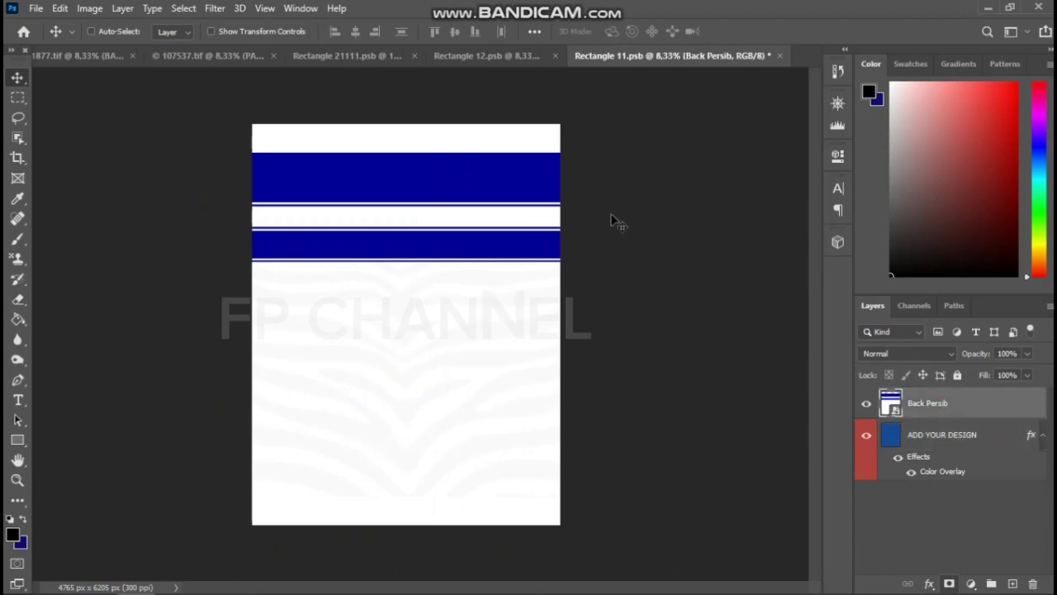
# Nudge the Back Persib stripes down with Free Transform, then save Rectangle 11.psb.
pyautogui.hotkey('ctrl', 't')
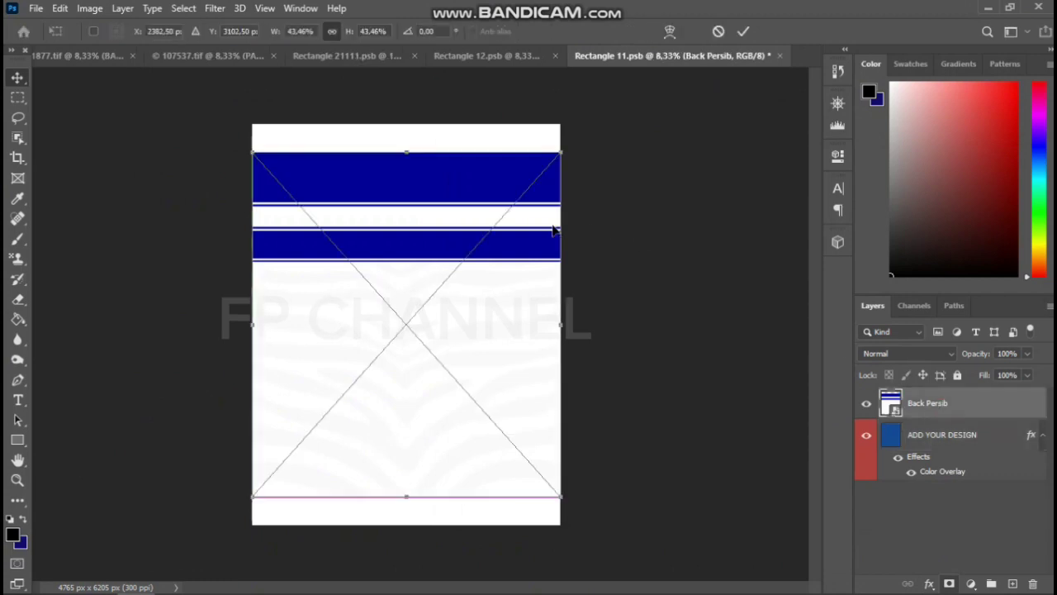
pyautogui.hotkey('shift', 'Down')
pyautogui.hotkey('shift', 'Down')
pyautogui.hotkey('shift', 'Down')
pyautogui.hotkey('shift', 'Down')
pyautogui.hotkey('shift', 'Down')
pyautogui.hotkey('shift', 'Down')
pyautogui.hotkey('shift', 'Down')
pyautogui.hotkey('shift', 'Down')
pyautogui.hotkey('shift', 'Down')
pyautogui.hotkey('shift', 'Down')
pyautogui.hotkey('shift', 'Down')
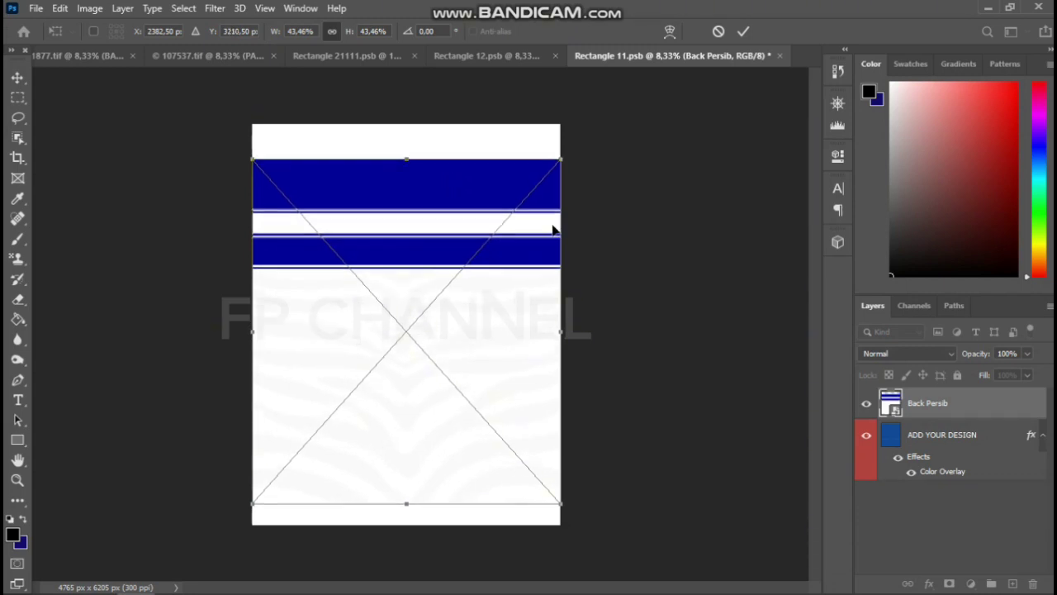
pyautogui.press('Return')
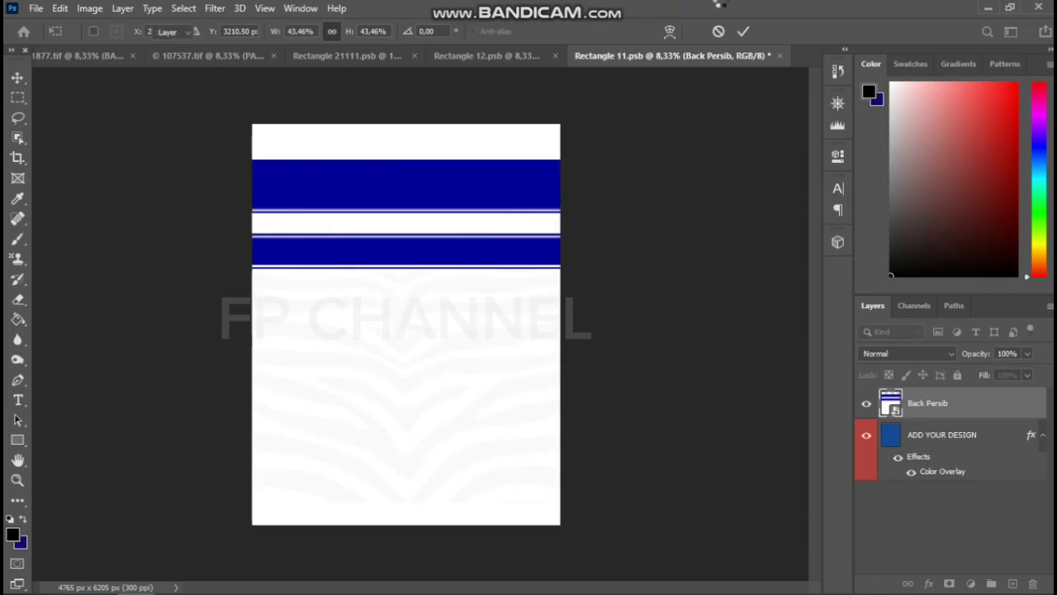
pyautogui.click(743, 33)
pyautogui.hotkey('ctrl', 's')
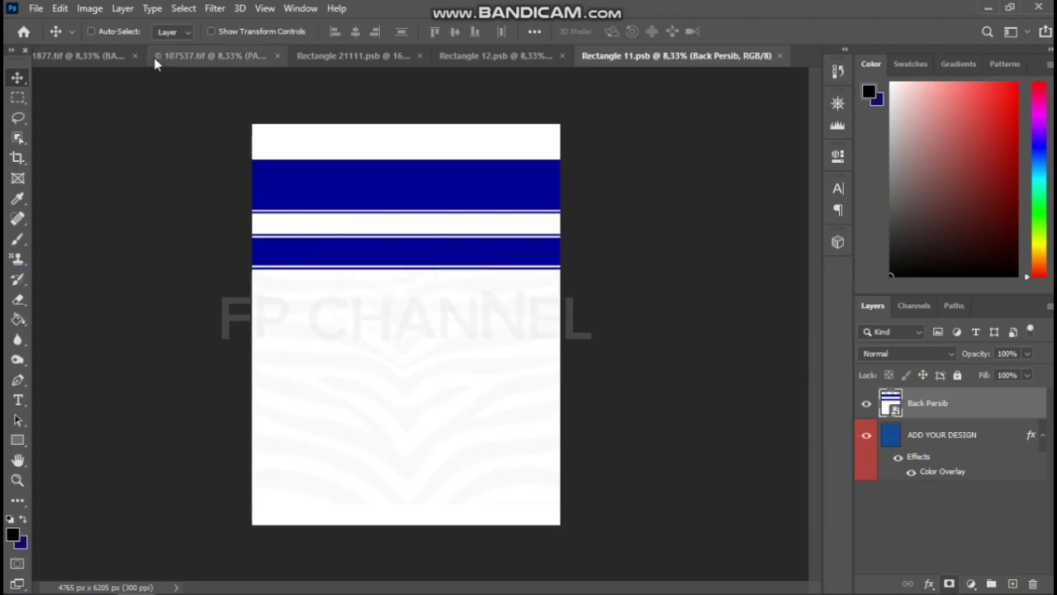
# On 1877.tif, hide the COLLAR and SLEEVE layers and show the expanded PARTS group.
pyautogui.click(78, 55)
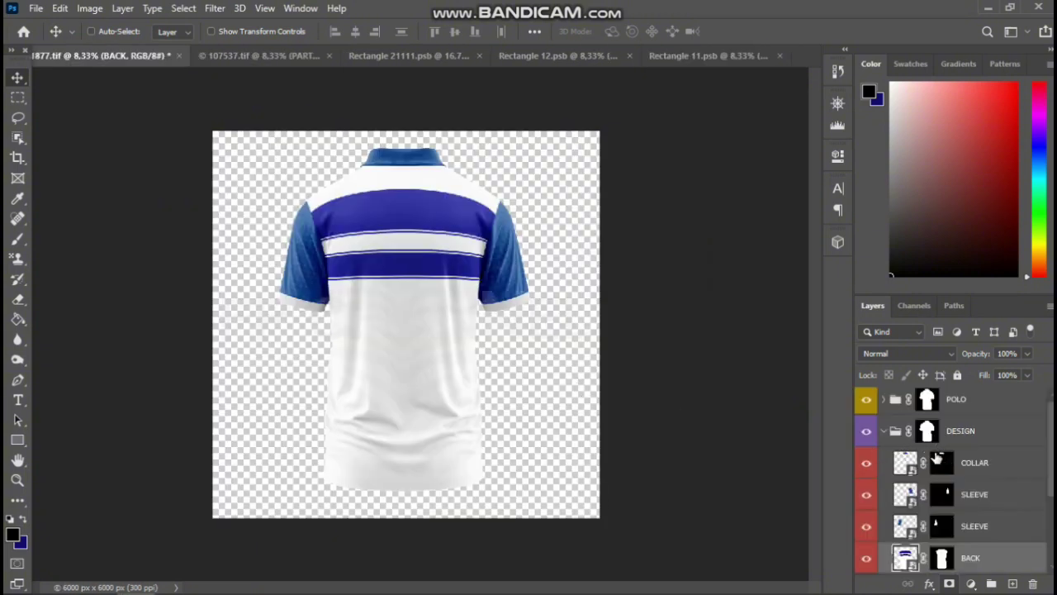
pyautogui.click(866, 468)
pyautogui.click(868, 497)
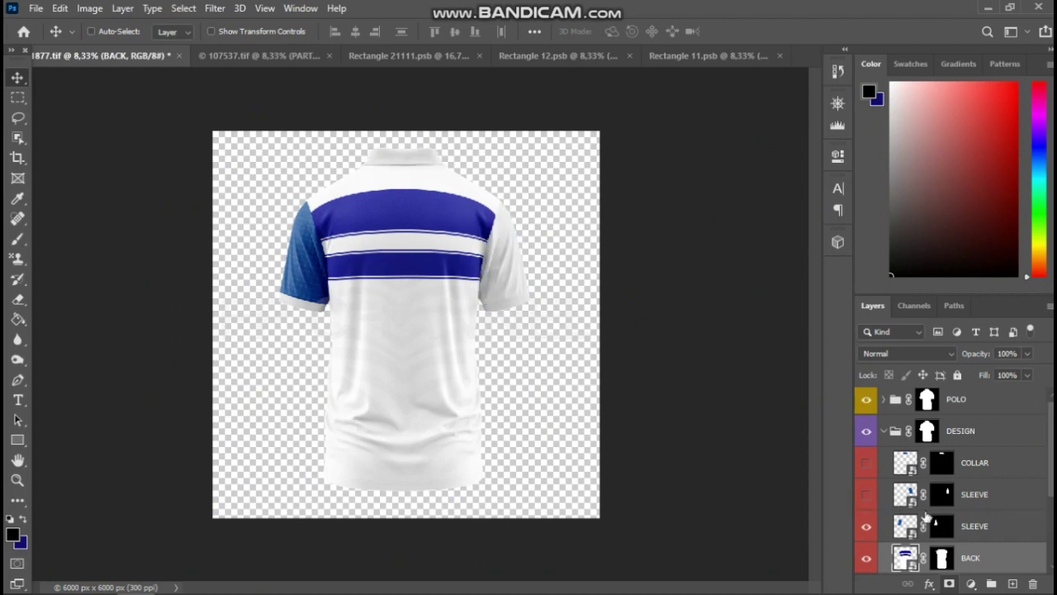
pyautogui.scroll(-3, 962, 490)
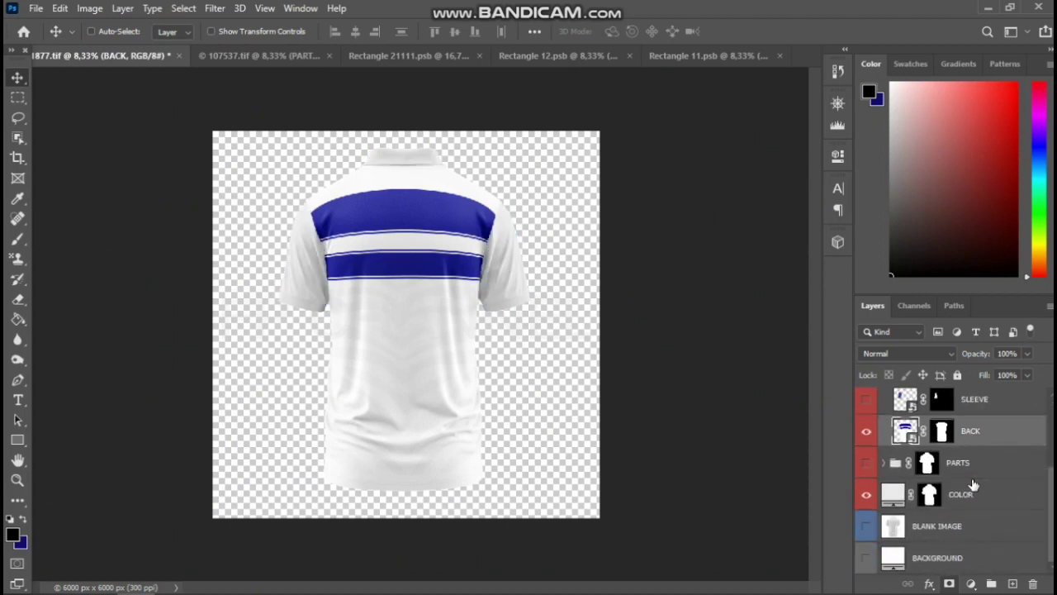
pyautogui.click(869, 464)
pyautogui.click(883, 463)
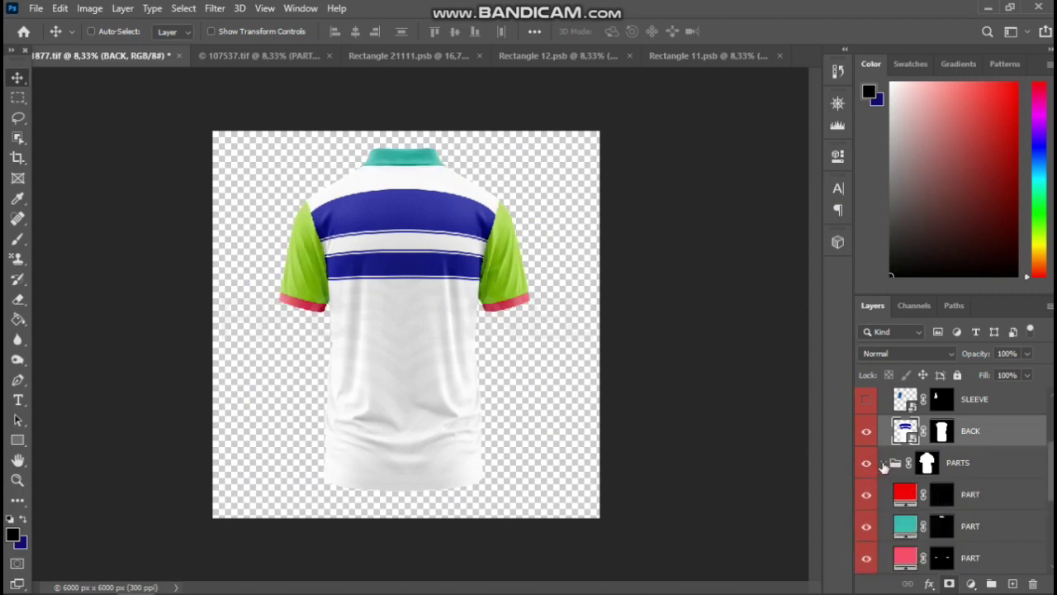
pyautogui.scroll(-1, 961, 461)
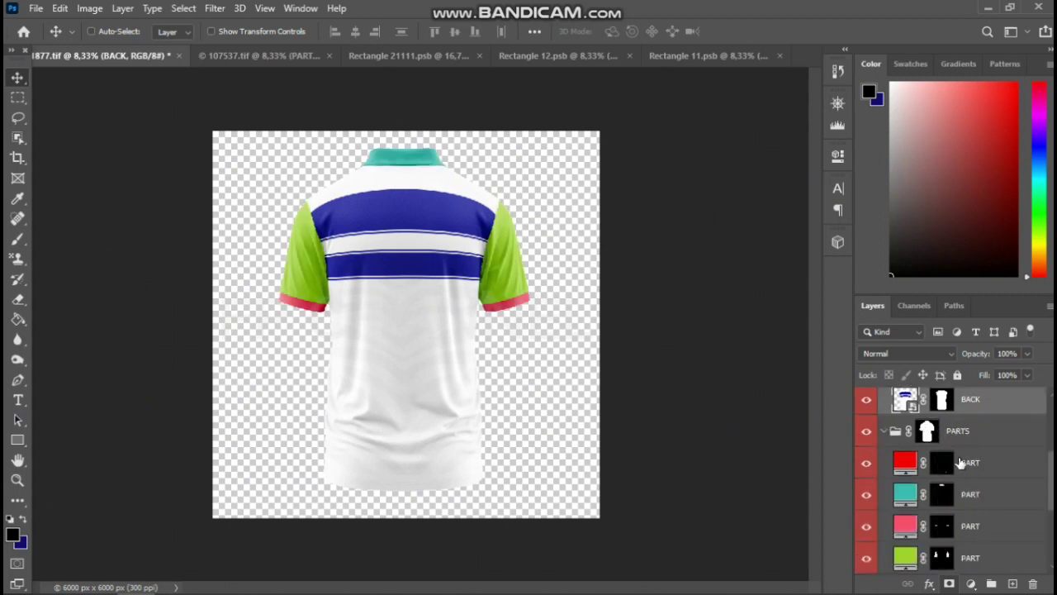
# Set the collar and sleeve part fills to navy 030095.
pyautogui.doubleClick(906, 495)
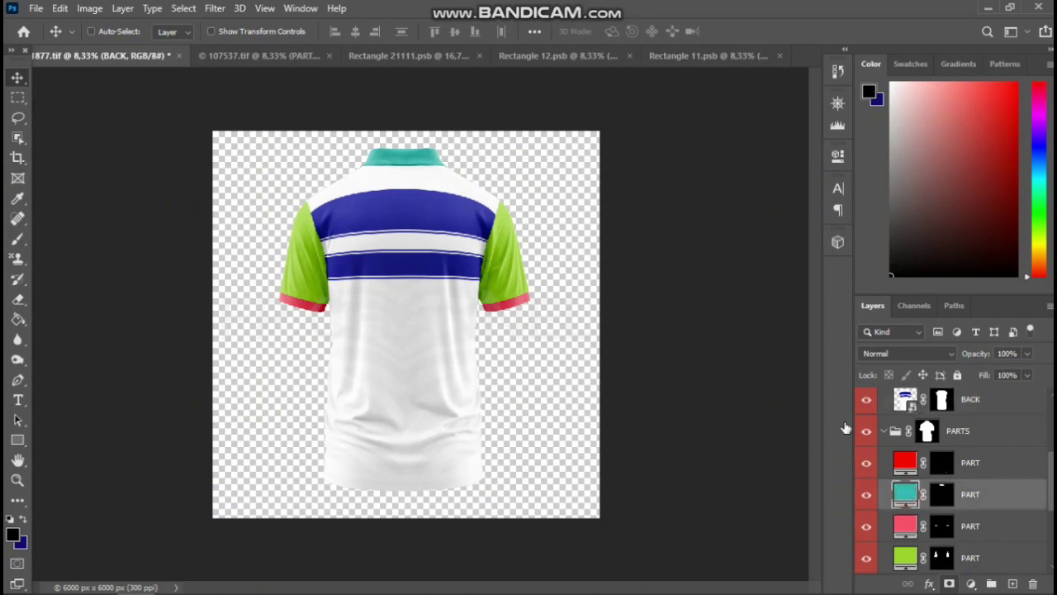
pyautogui.write('030095')
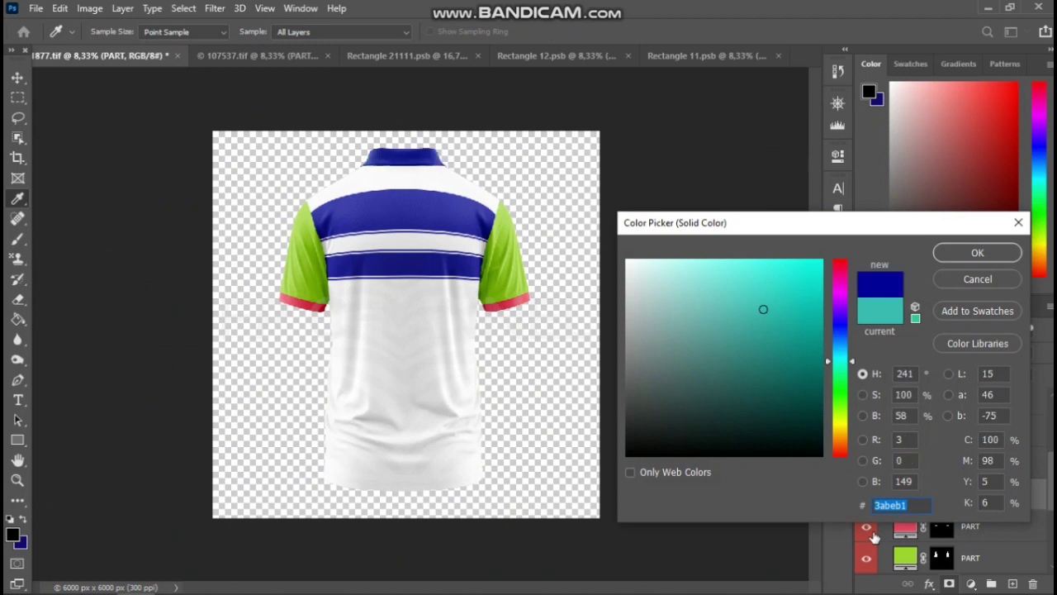
pyautogui.click(950, 254)
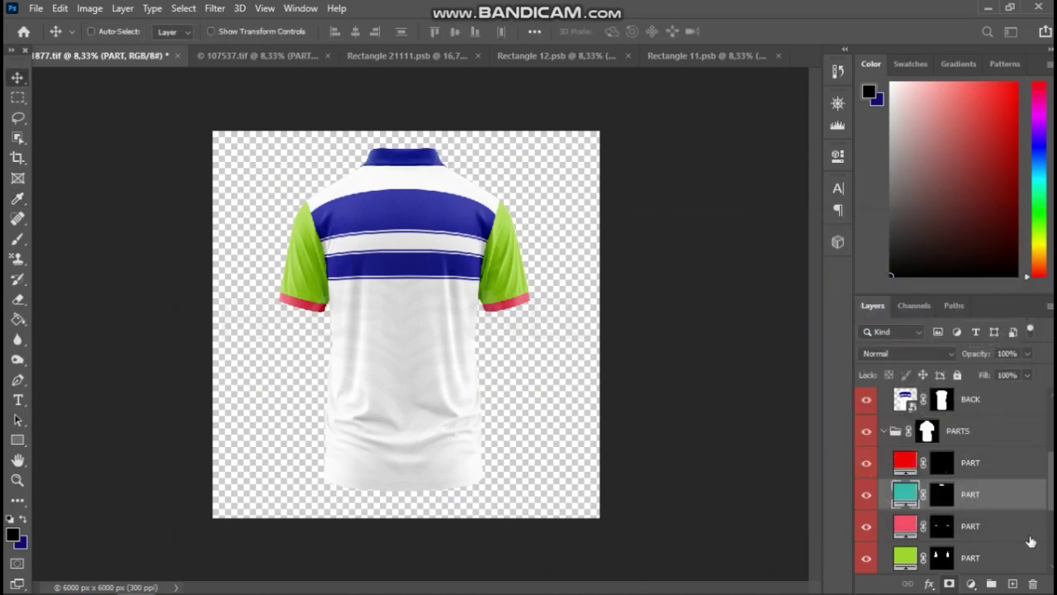
pyautogui.scroll(-1, 896, 500)
pyautogui.scroll(-1, 896, 500)
pyautogui.doubleClick(908, 494)
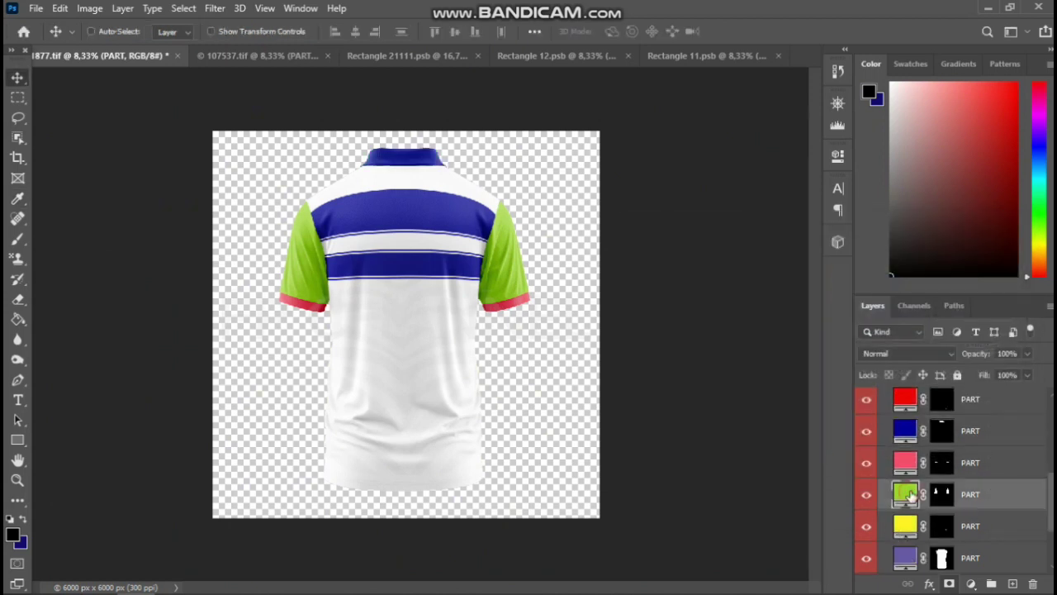
pyautogui.write('030095')
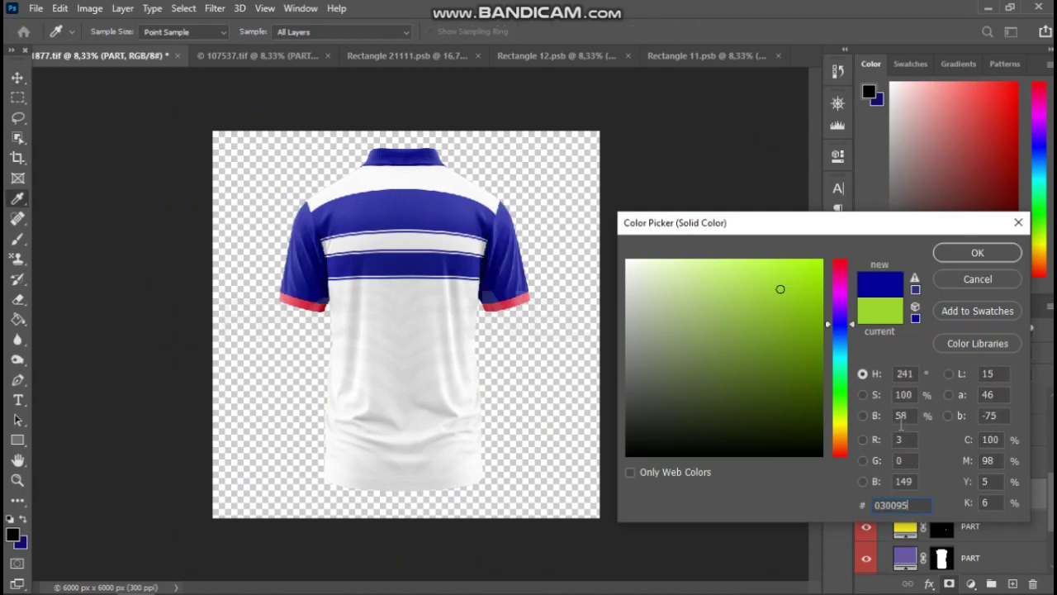
pyautogui.click(958, 254)
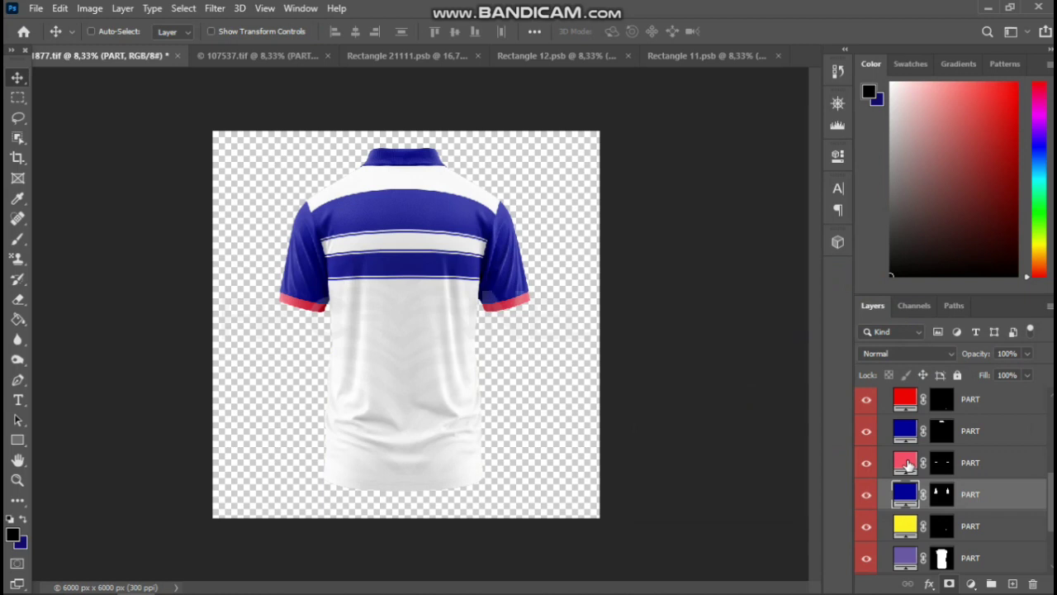
# Set the cuff part fill to white ffffff and bring up the 107537.tif mockup.
pyautogui.doubleClick(907, 464)
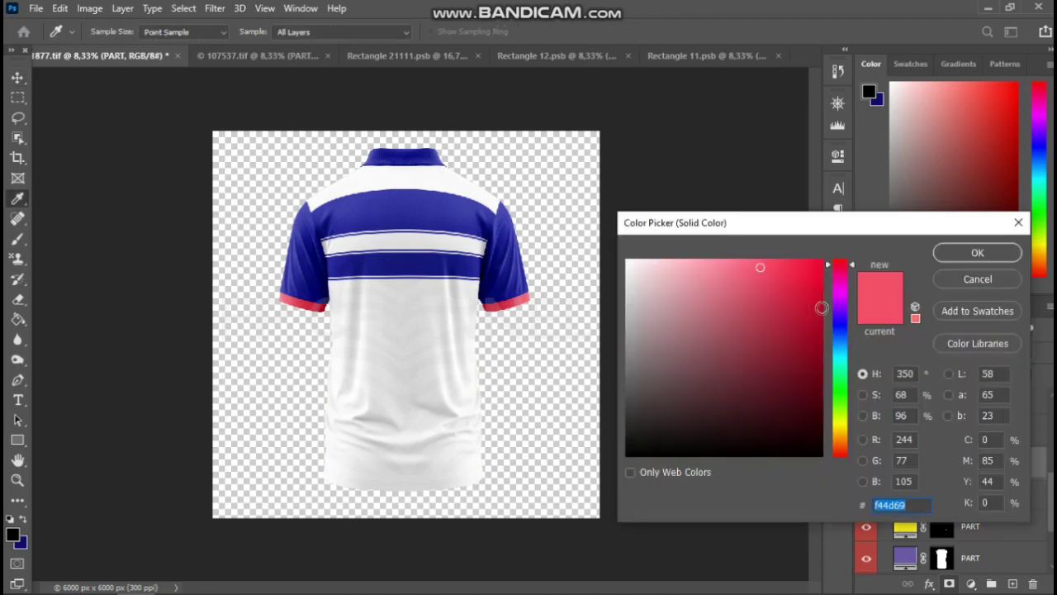
pyautogui.write('ffffff')
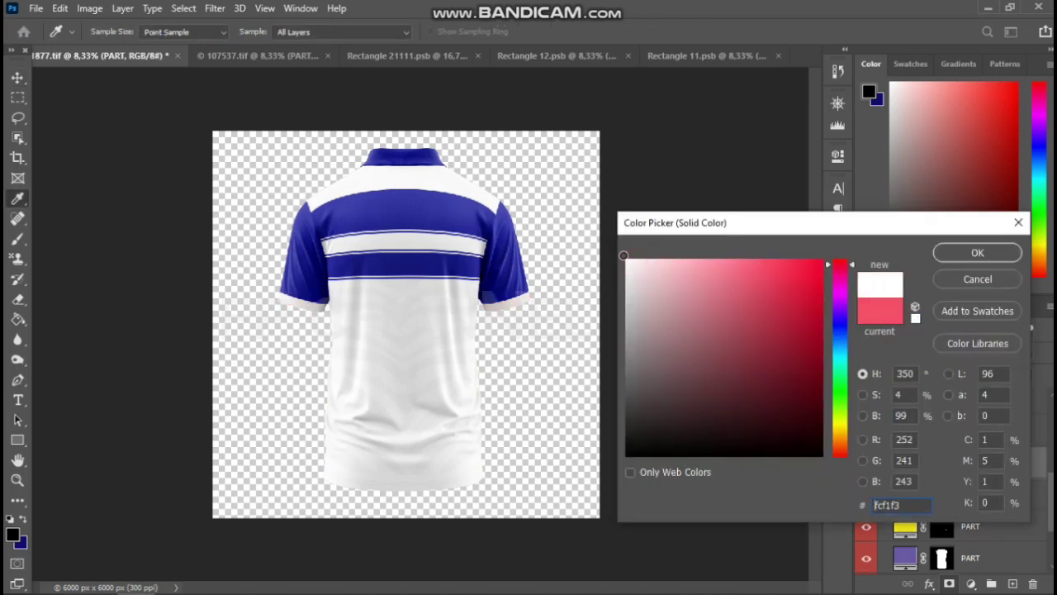
pyautogui.click(968, 254)
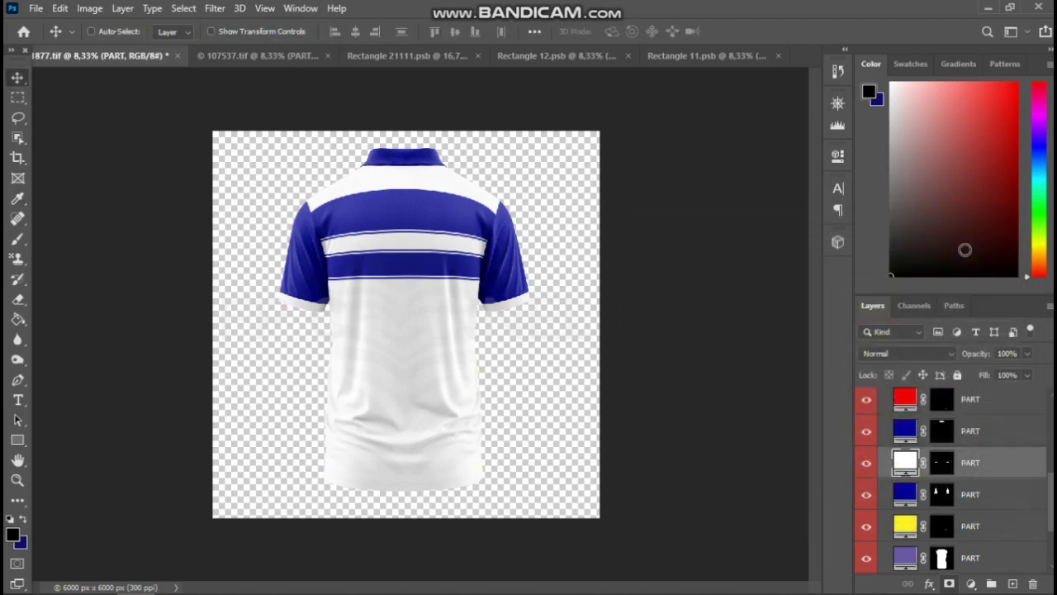
pyautogui.click(268, 51)
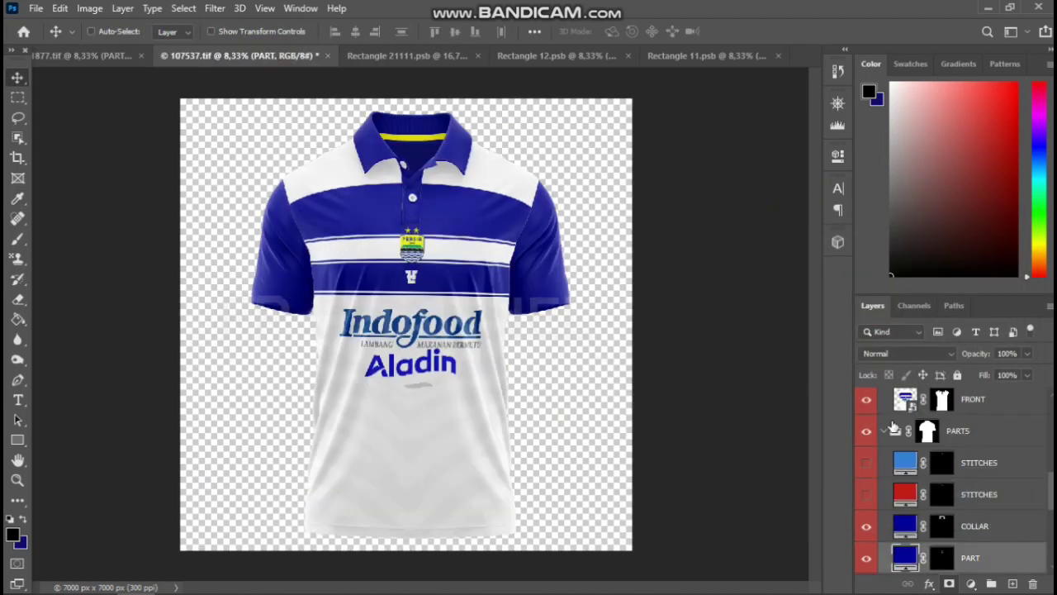
pyautogui.scroll(5, 909, 467)
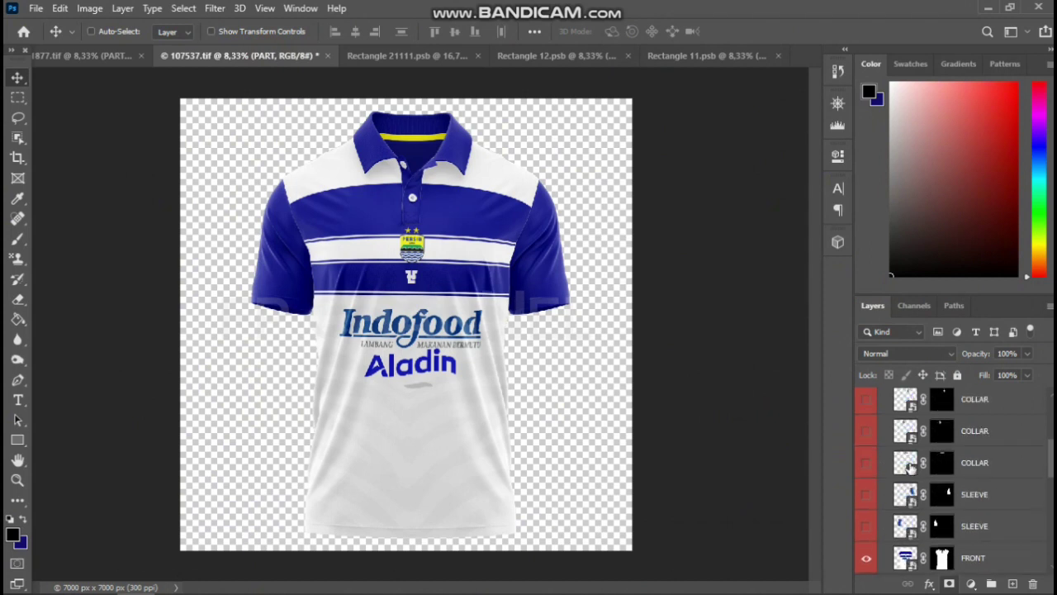
pyautogui.scroll(2, 908, 467)
pyautogui.scroll(1, 909, 467)
pyautogui.scroll(1, 909, 467)
pyautogui.scroll(-2, 909, 467)
pyautogui.scroll(-2, 909, 467)
pyautogui.scroll(-2, 909, 467)
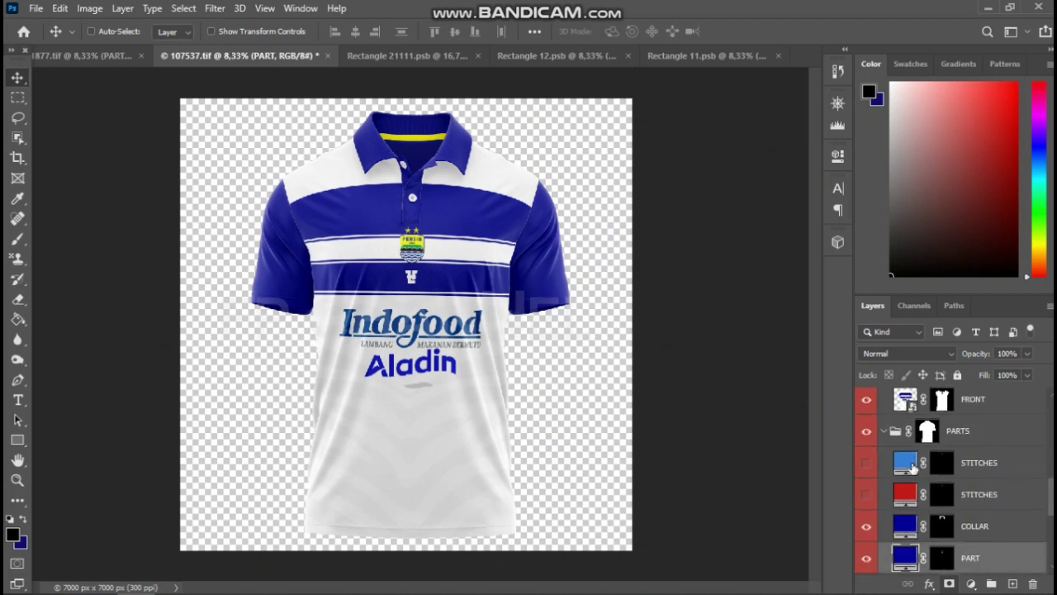
pyautogui.scroll(-2, 911, 466)
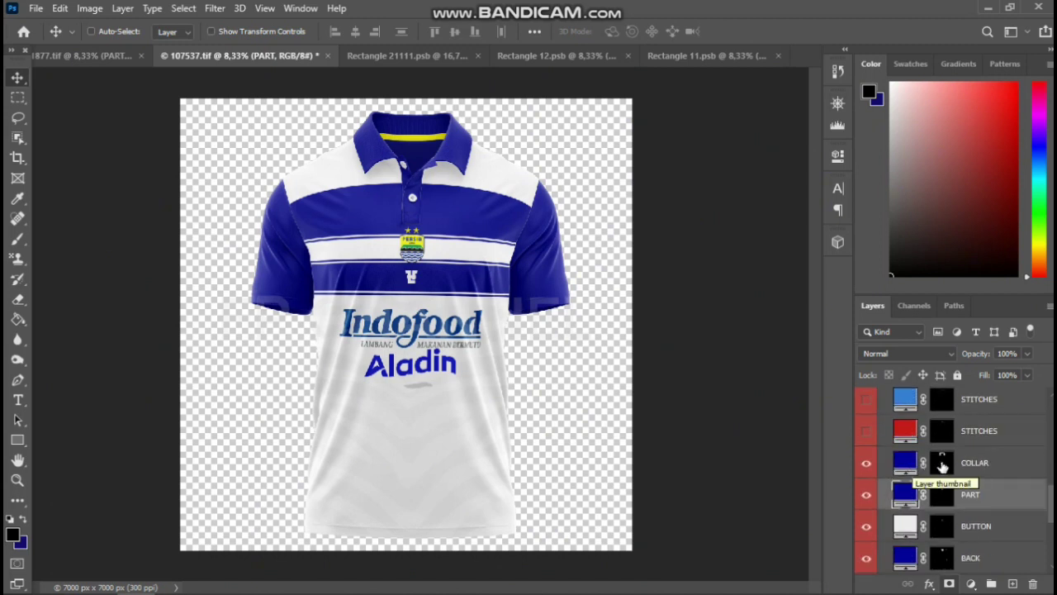
pyautogui.scroll(-1, 1020, 490)
pyautogui.scroll(-1, 1018, 490)
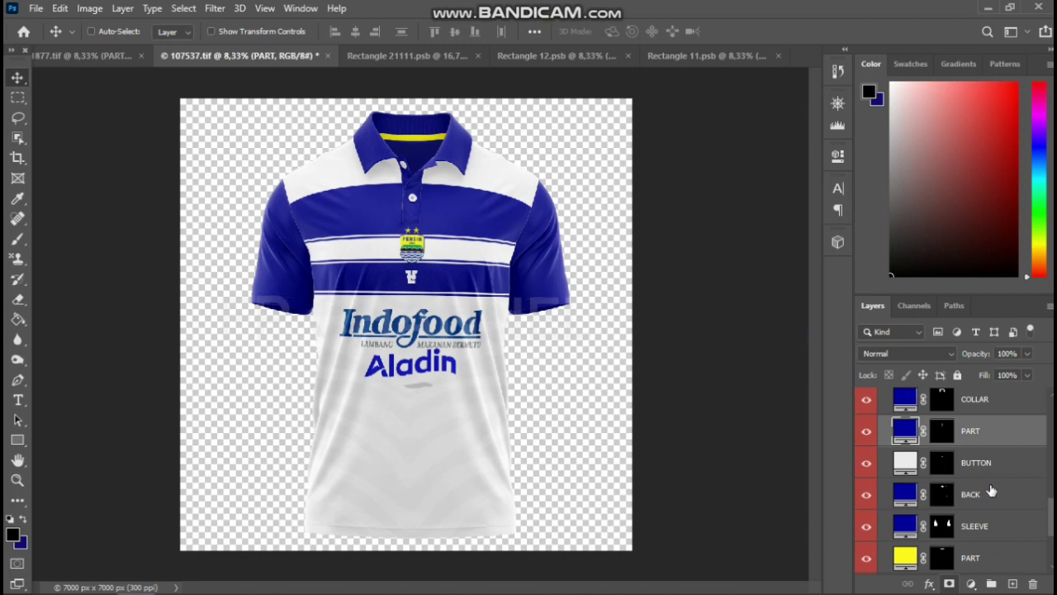
pyautogui.scroll(-2, 971, 489)
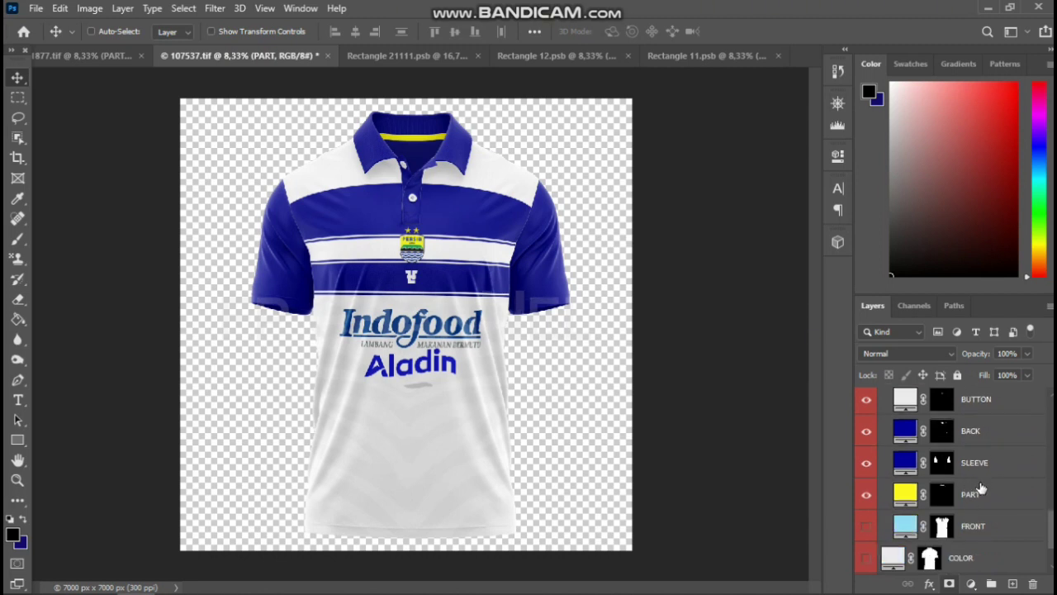
pyautogui.scroll(1, 983, 475)
pyautogui.scroll(1, 984, 469)
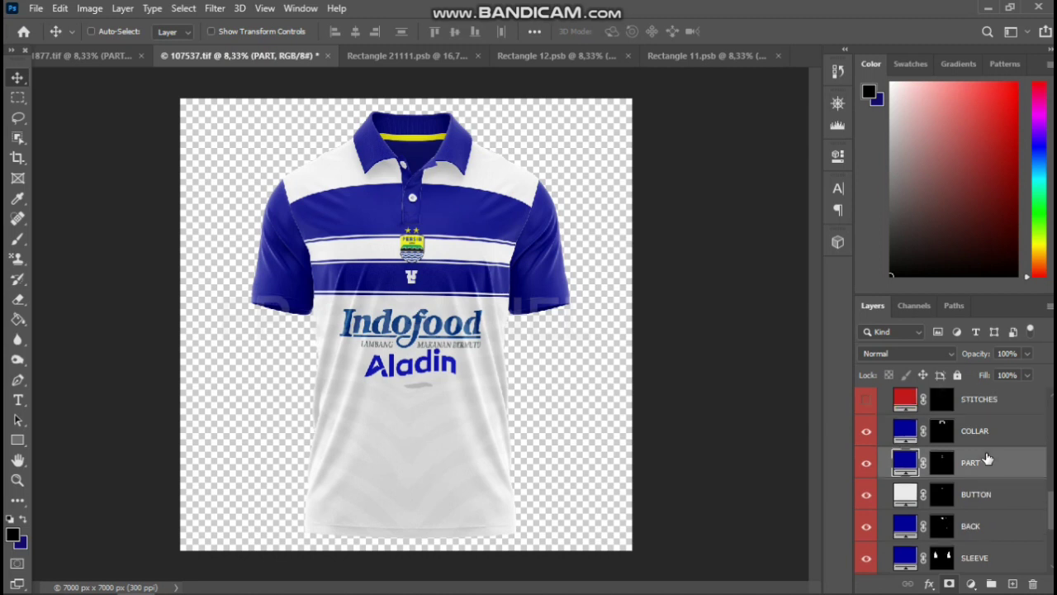